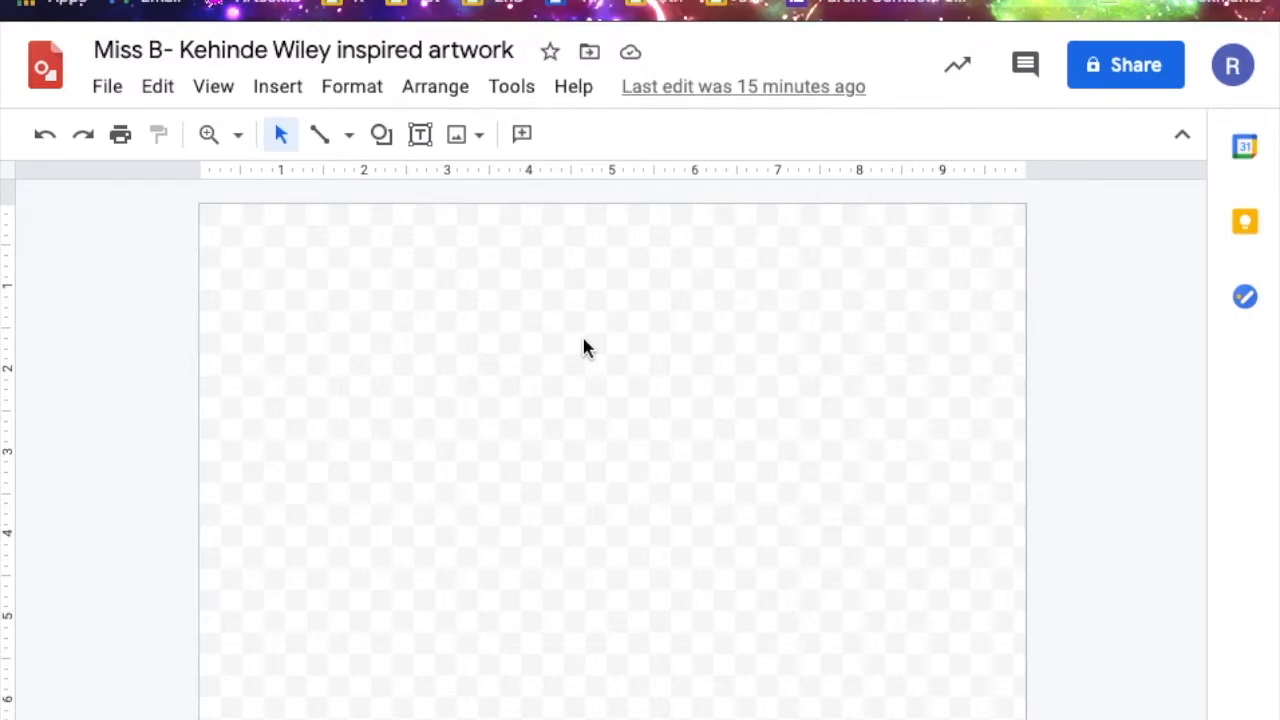
# Set the drawing's background to a solid light orange
pyautogui.rightClick(668, 382)
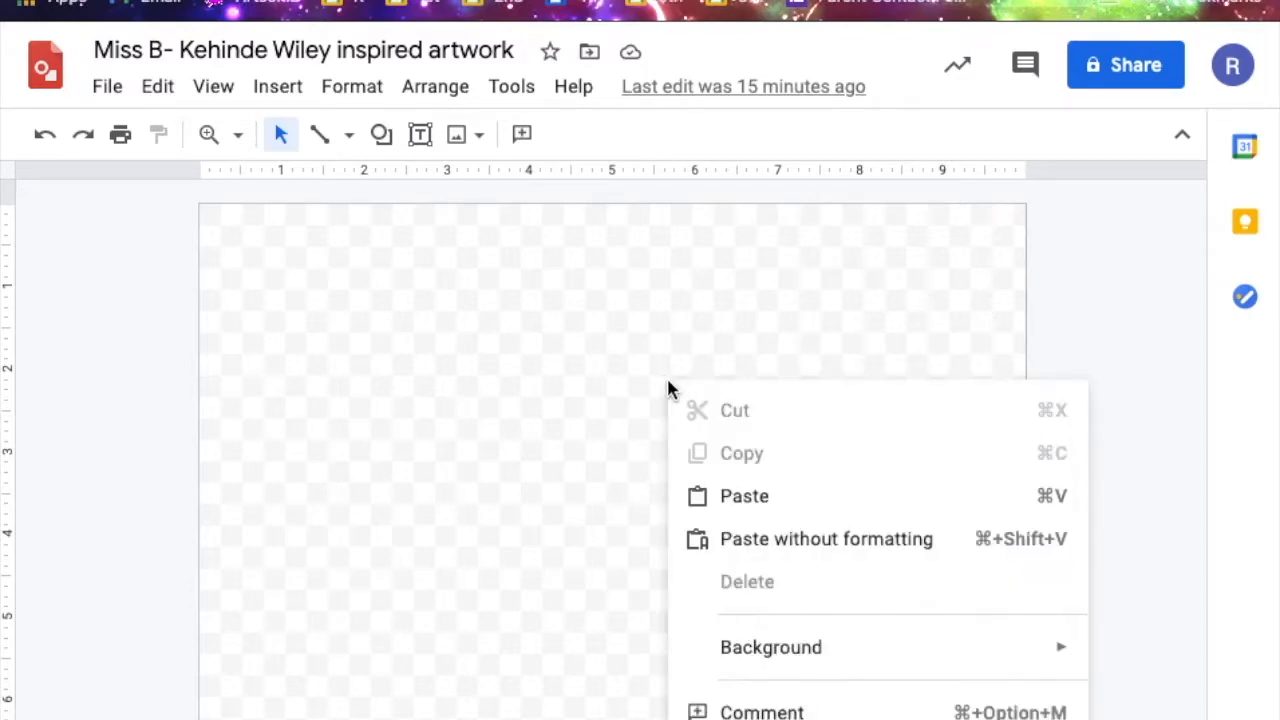
pyautogui.moveTo(800, 667)
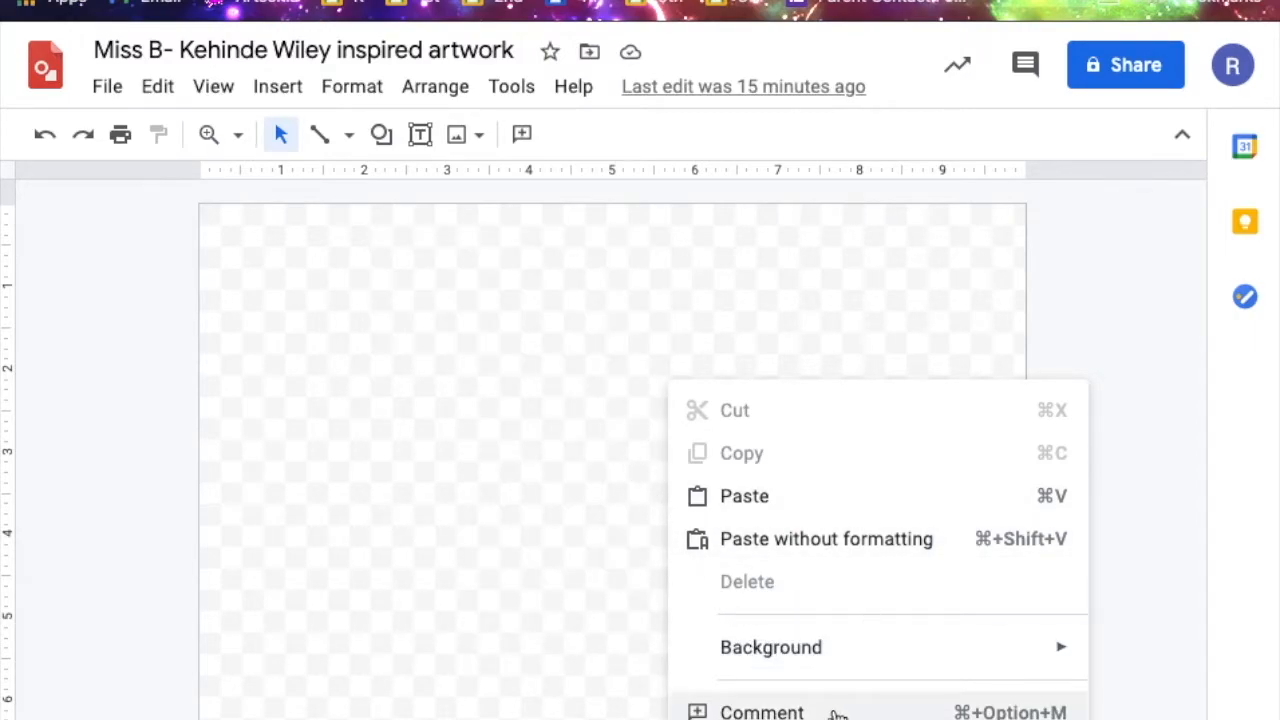
pyautogui.moveTo(809, 637)
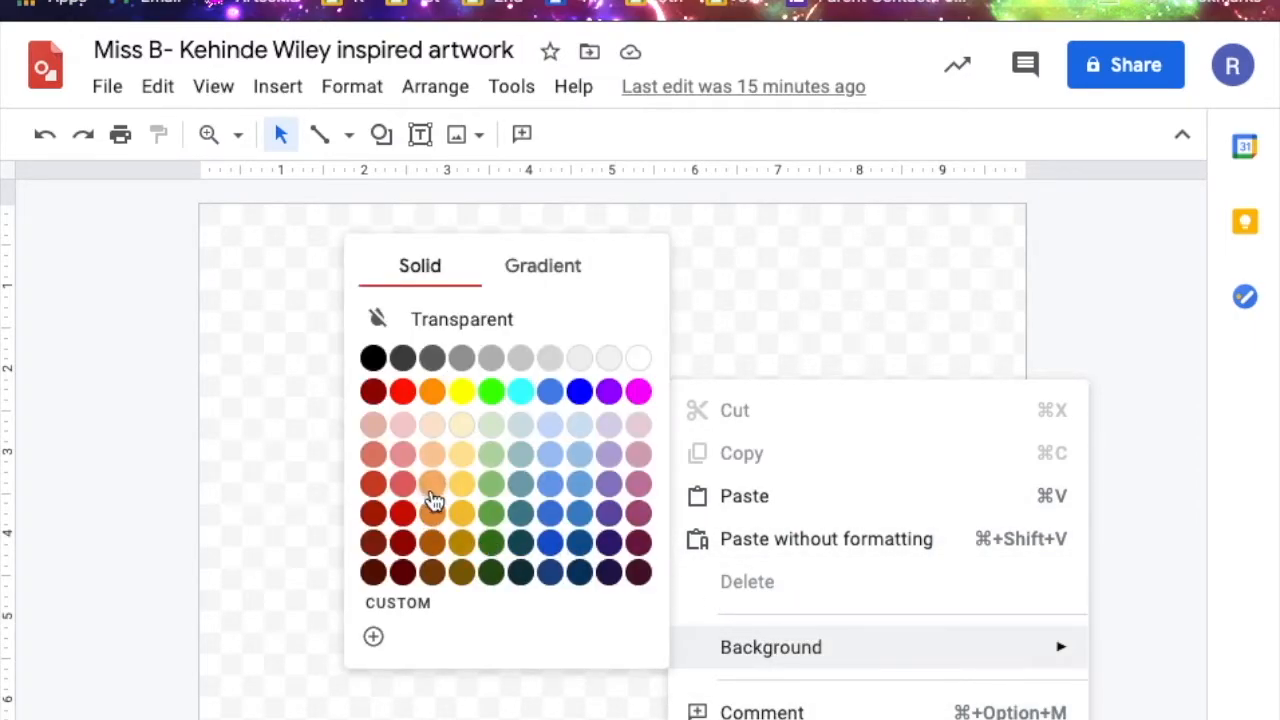
pyautogui.click(432, 486)
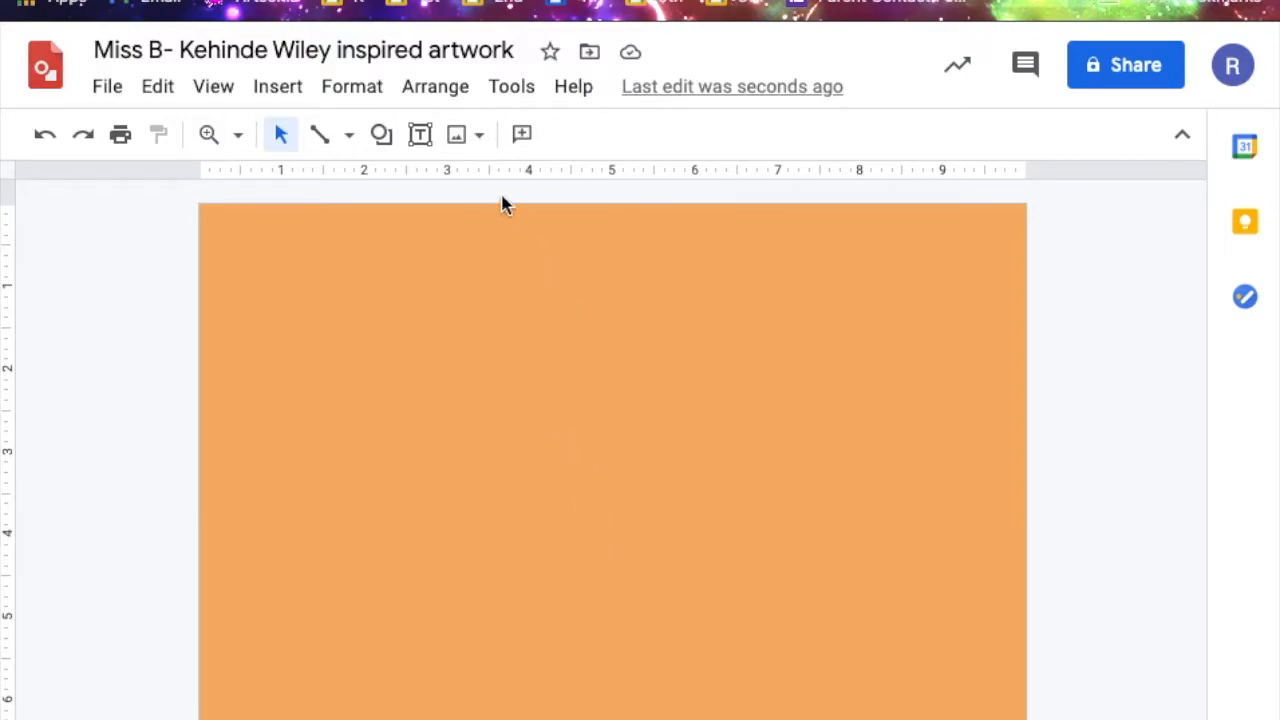
# Search the web for images of "mae jemison" to insert into the drawing
pyautogui.click(481, 142)
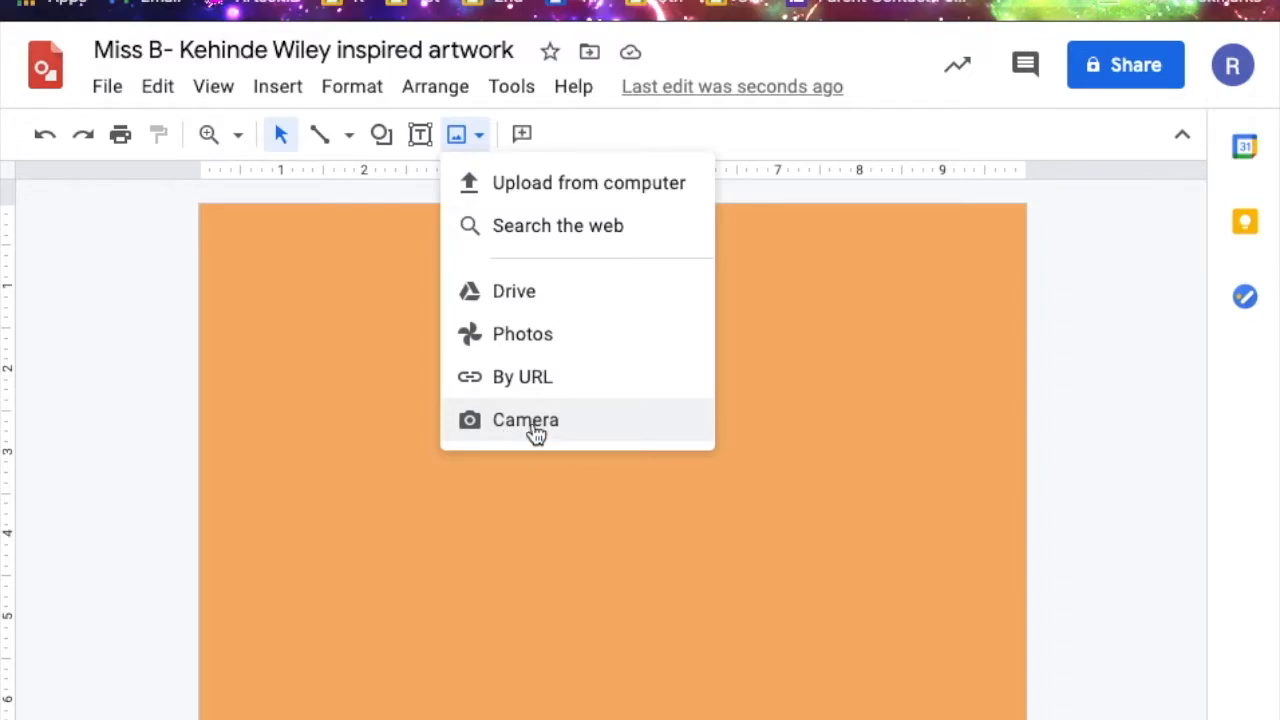
pyautogui.click(587, 240)
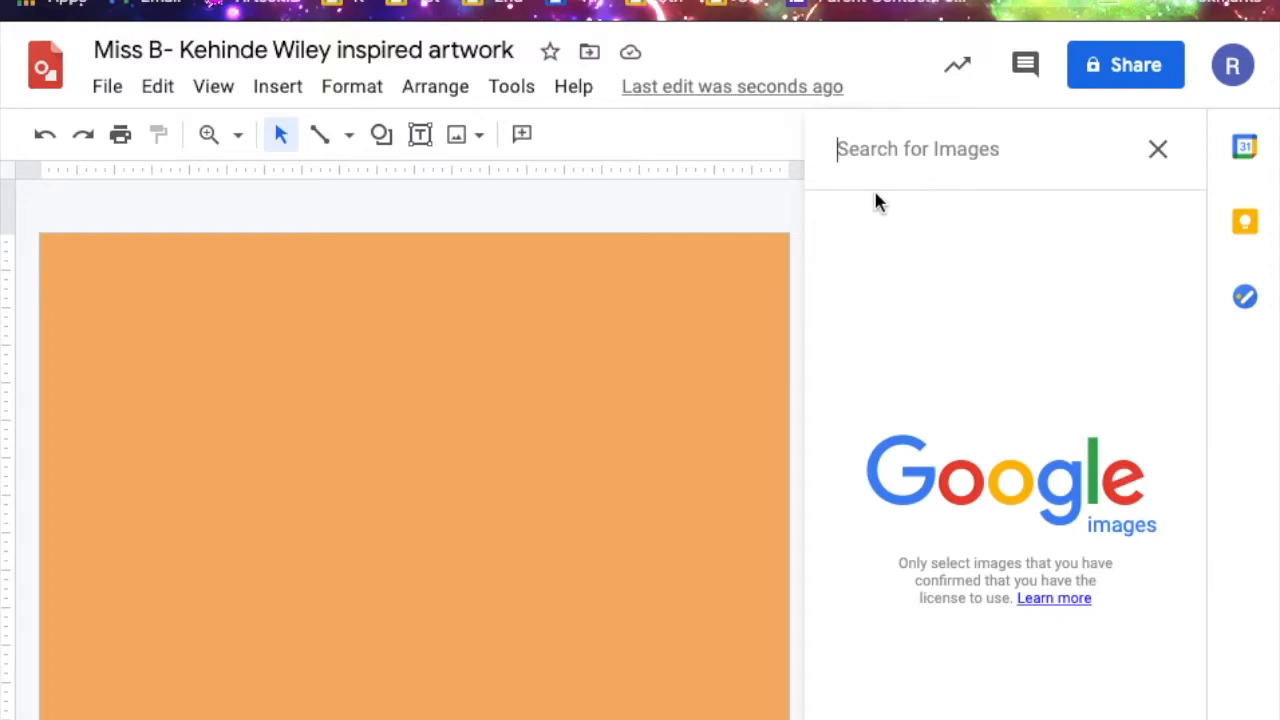
pyautogui.write('mae jem')
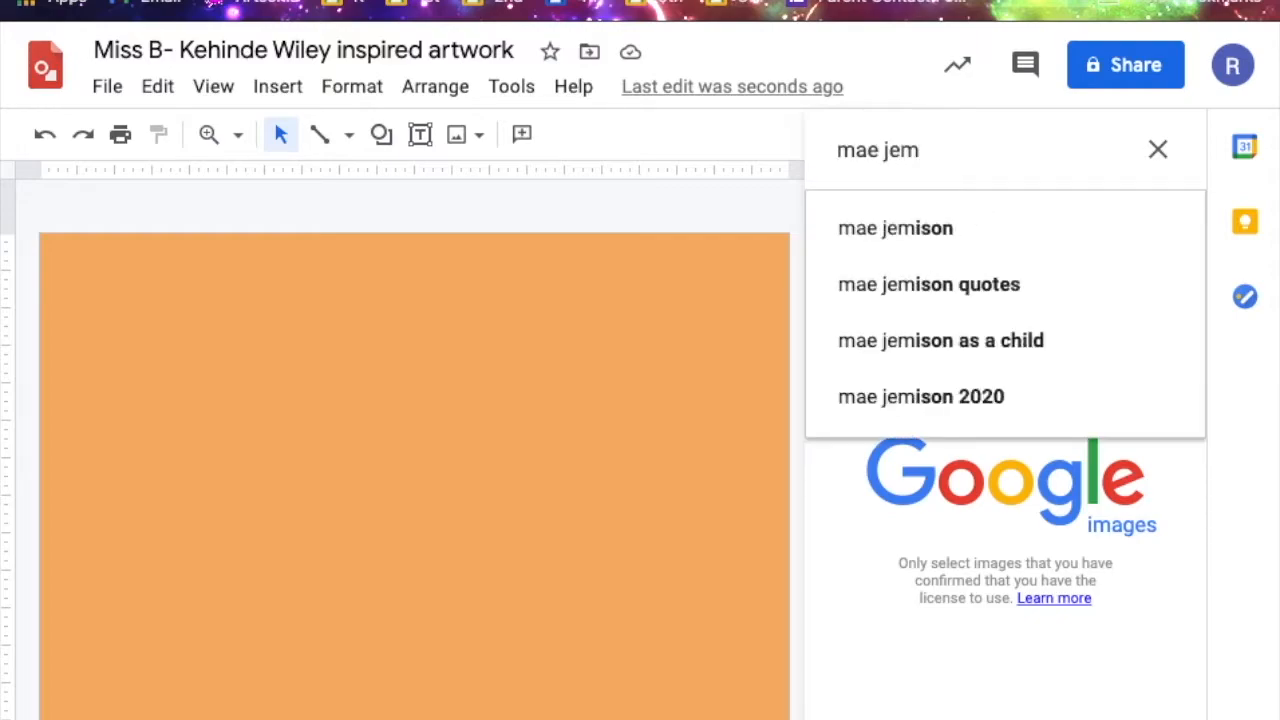
pyautogui.click(950, 228)
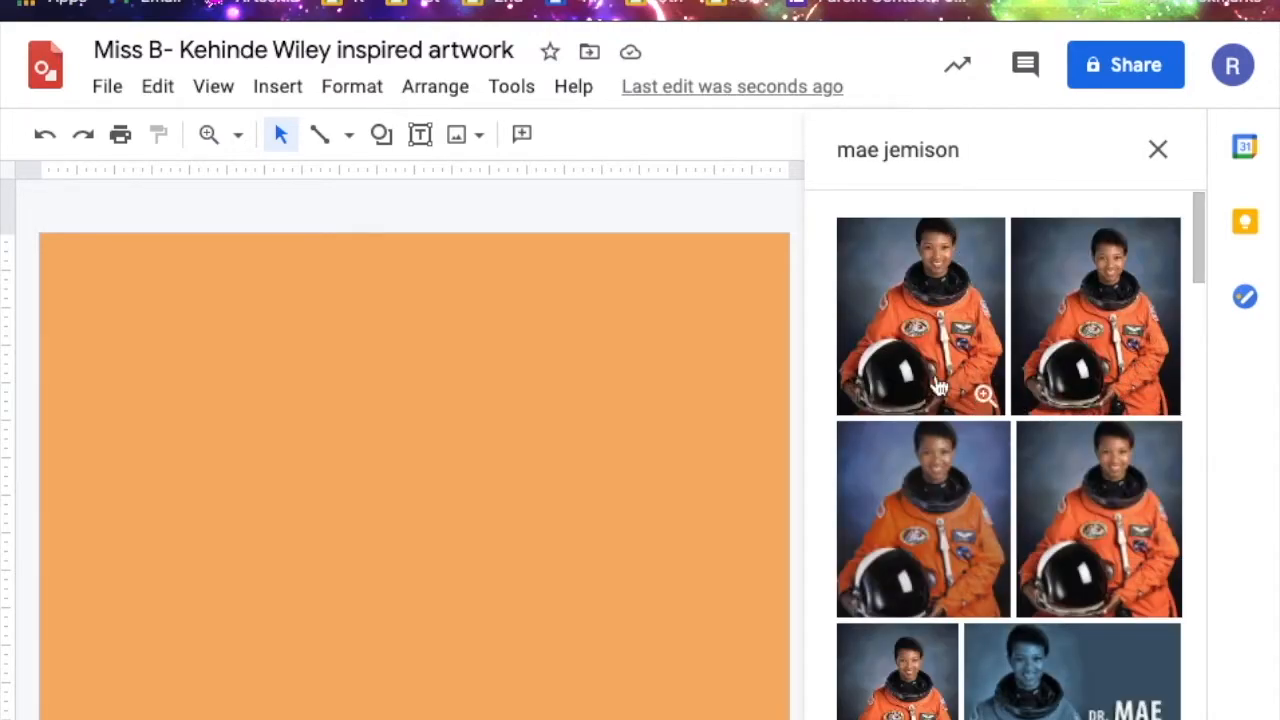
# Try to insert the first astronaut portrait from the image search results
pyautogui.click(948, 290)
pyautogui.click(1150, 719)
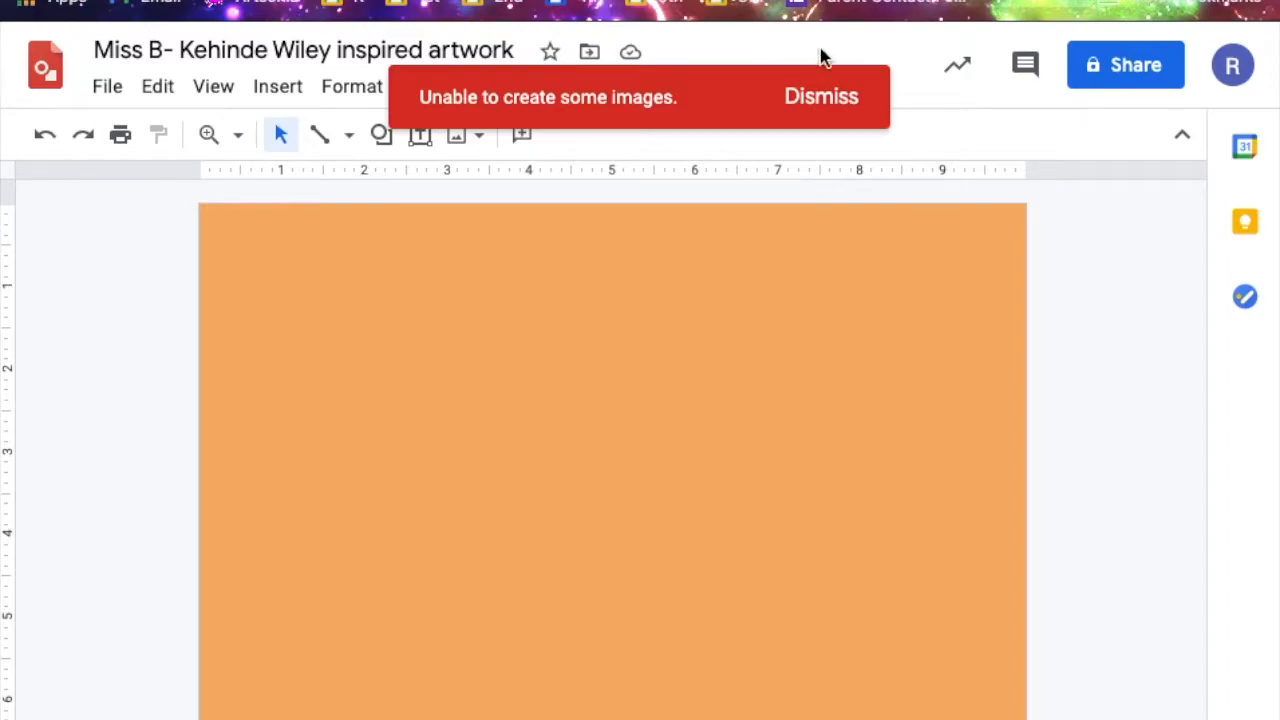
pyautogui.click(842, 102)
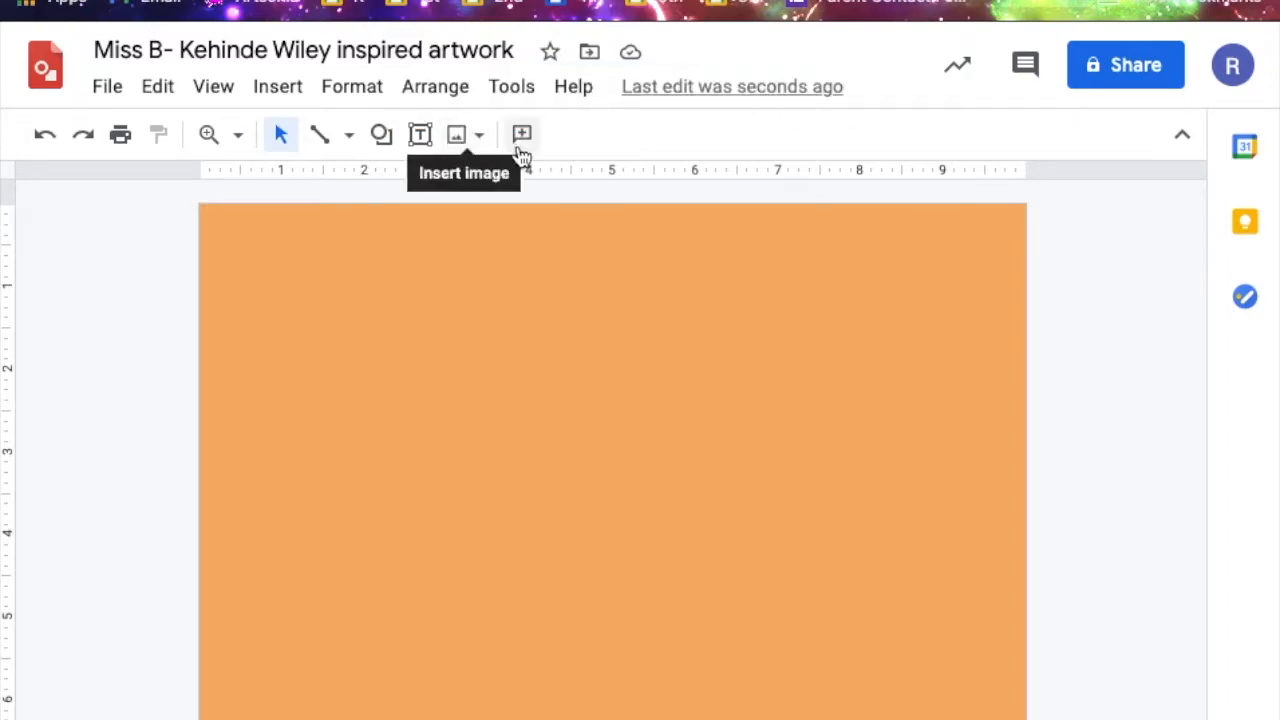
# Repeat the web image search for "mae jemison" and insert the second astronaut portrait from the results
pyautogui.click(482, 140)
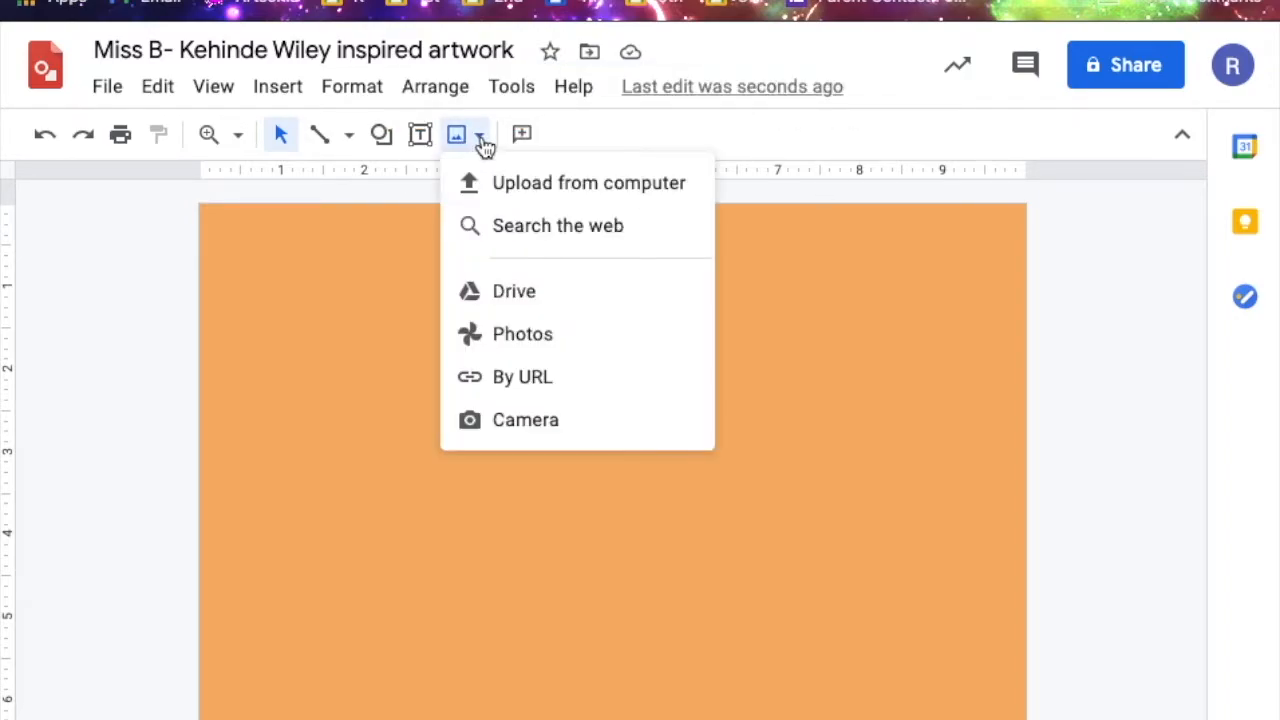
pyautogui.click(522, 240)
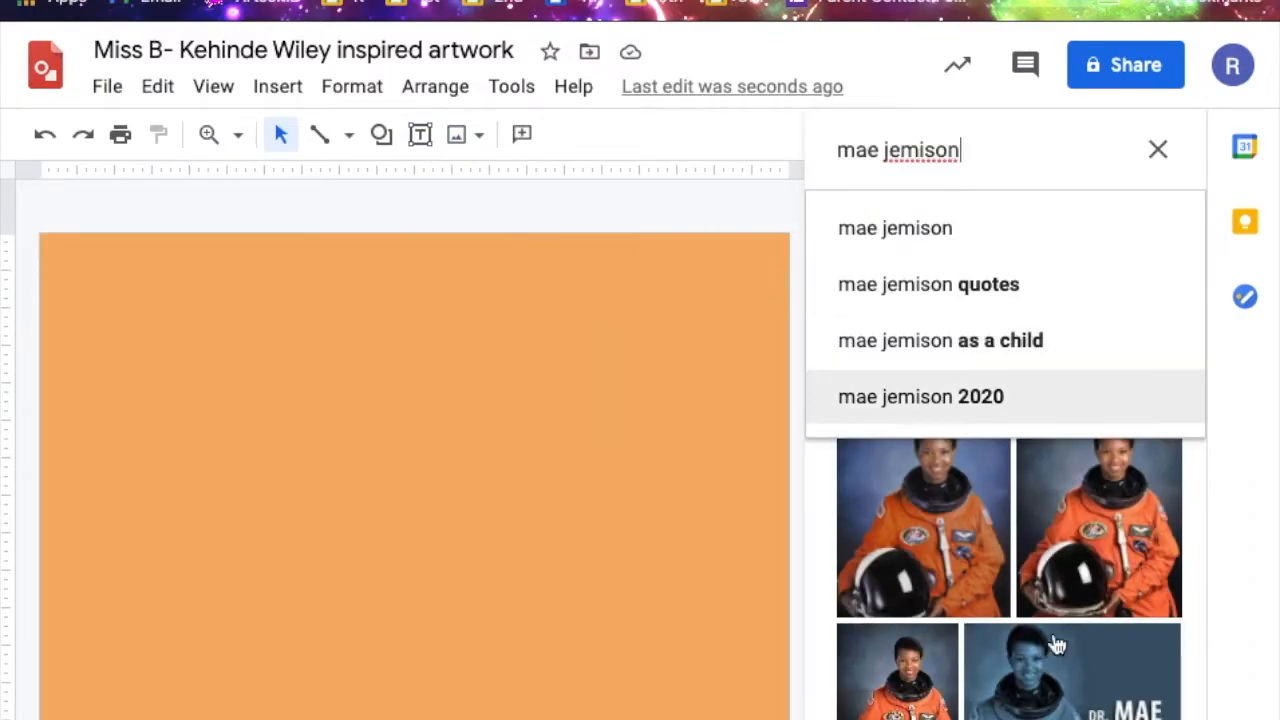
pyautogui.press('Return')
pyautogui.click(980, 509)
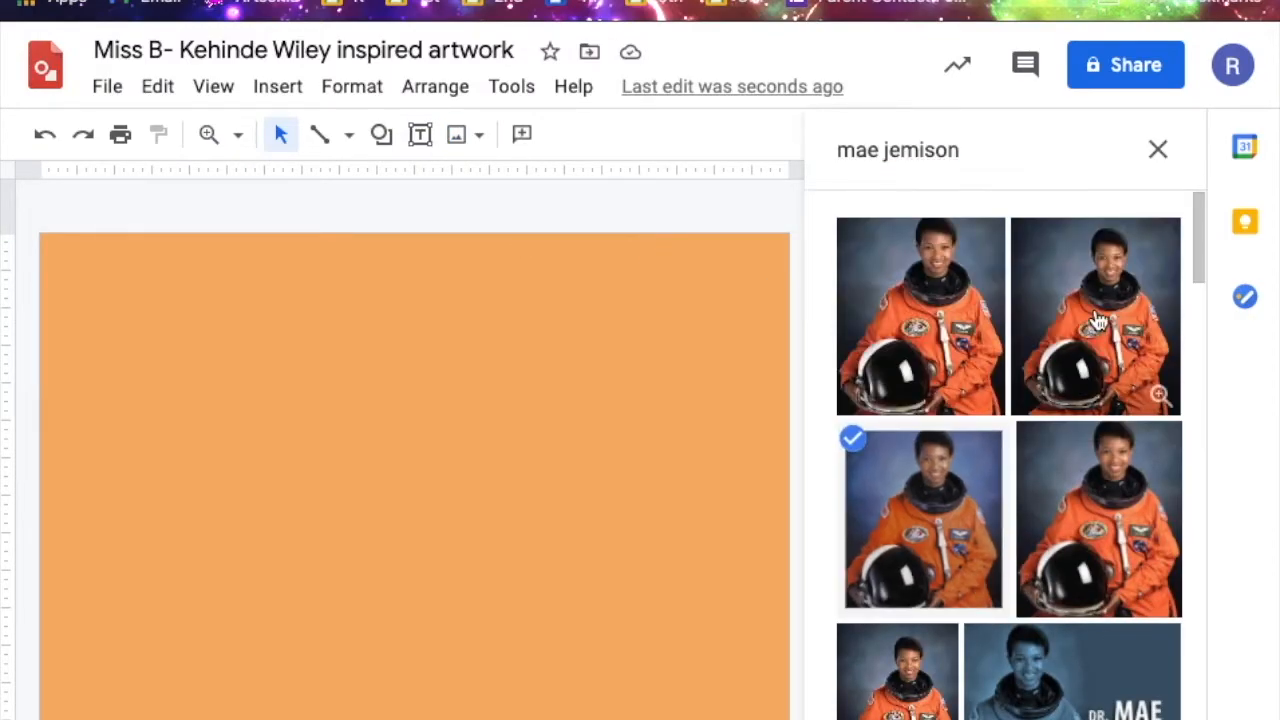
pyautogui.click(1097, 318)
pyautogui.click(852, 438)
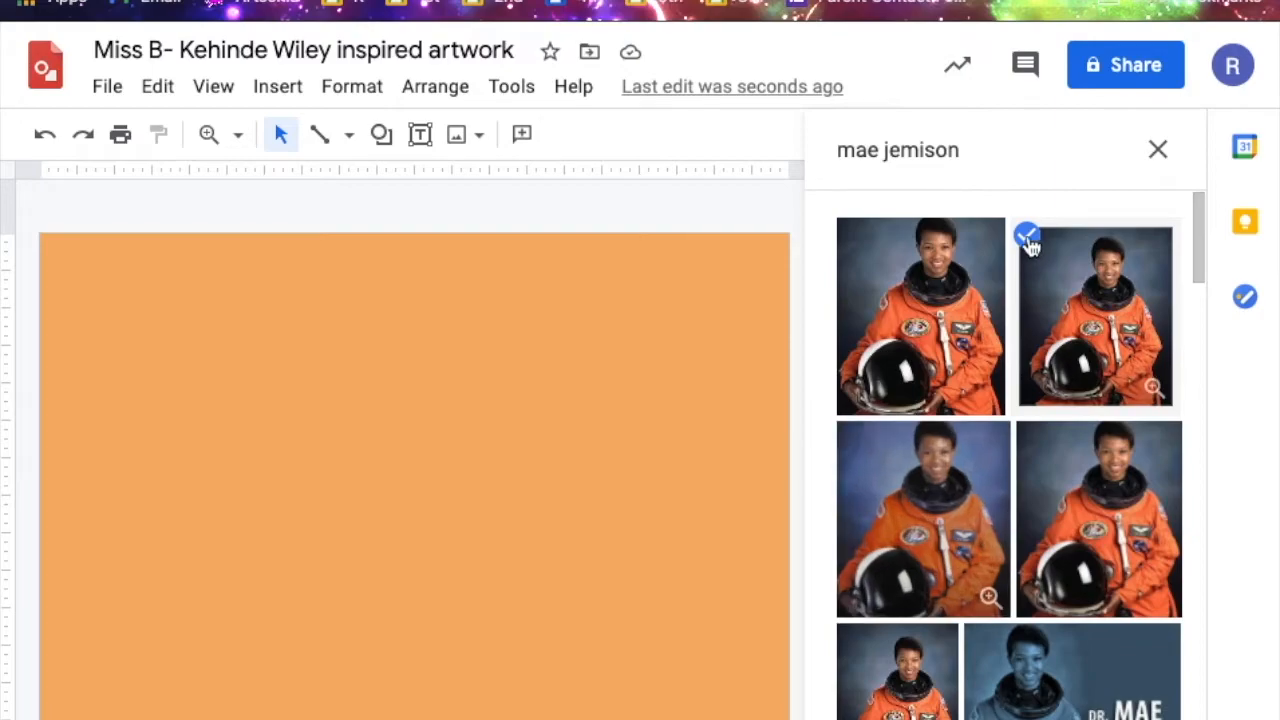
pyautogui.click(868, 715)
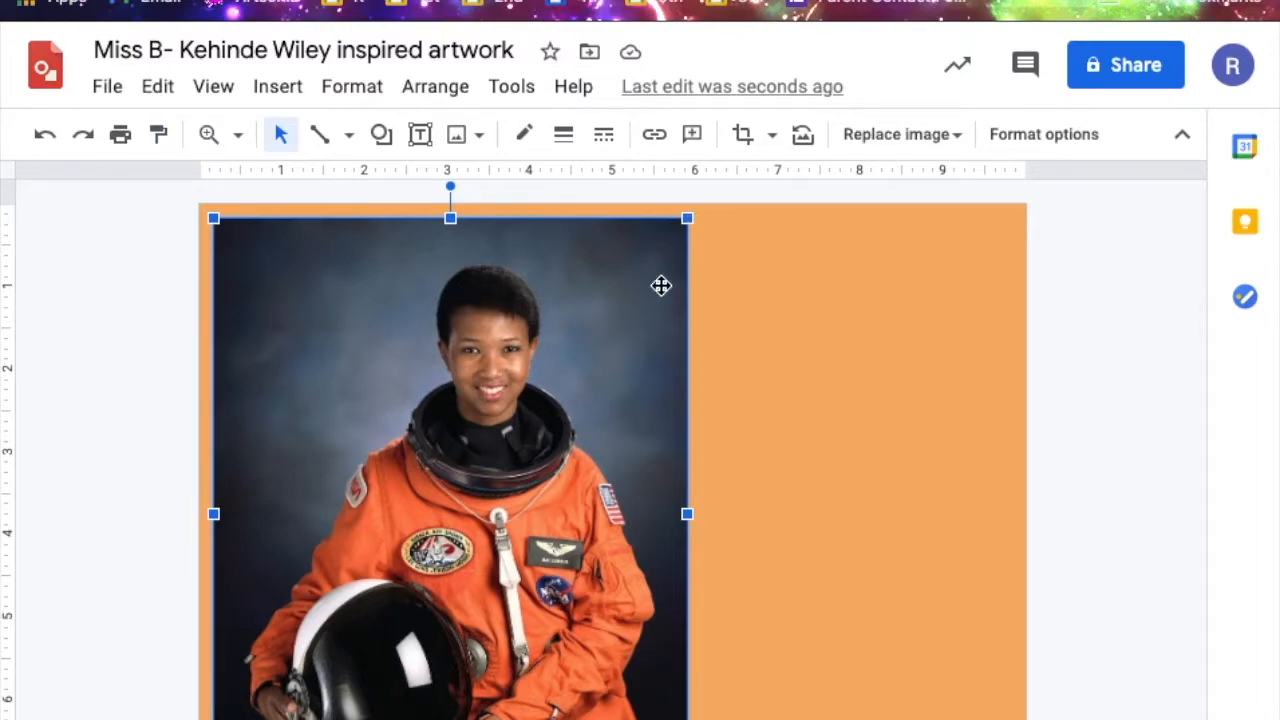
# Enlarge the portrait to about 6.8 in wide and place it just below the canvas's top edge, slightly right of centre
pyautogui.moveTo(688, 218); pyautogui.dragTo(852, 158)
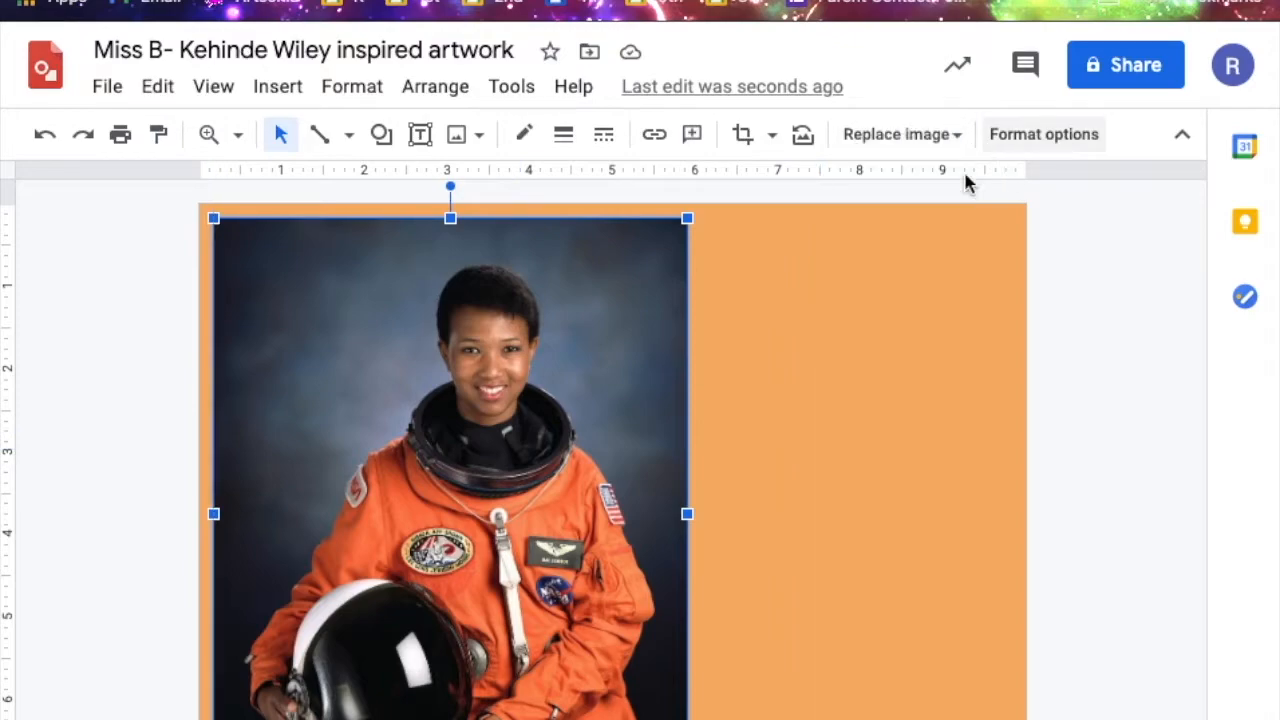
pyautogui.moveTo(589, 400); pyautogui.dragTo(706, 511)
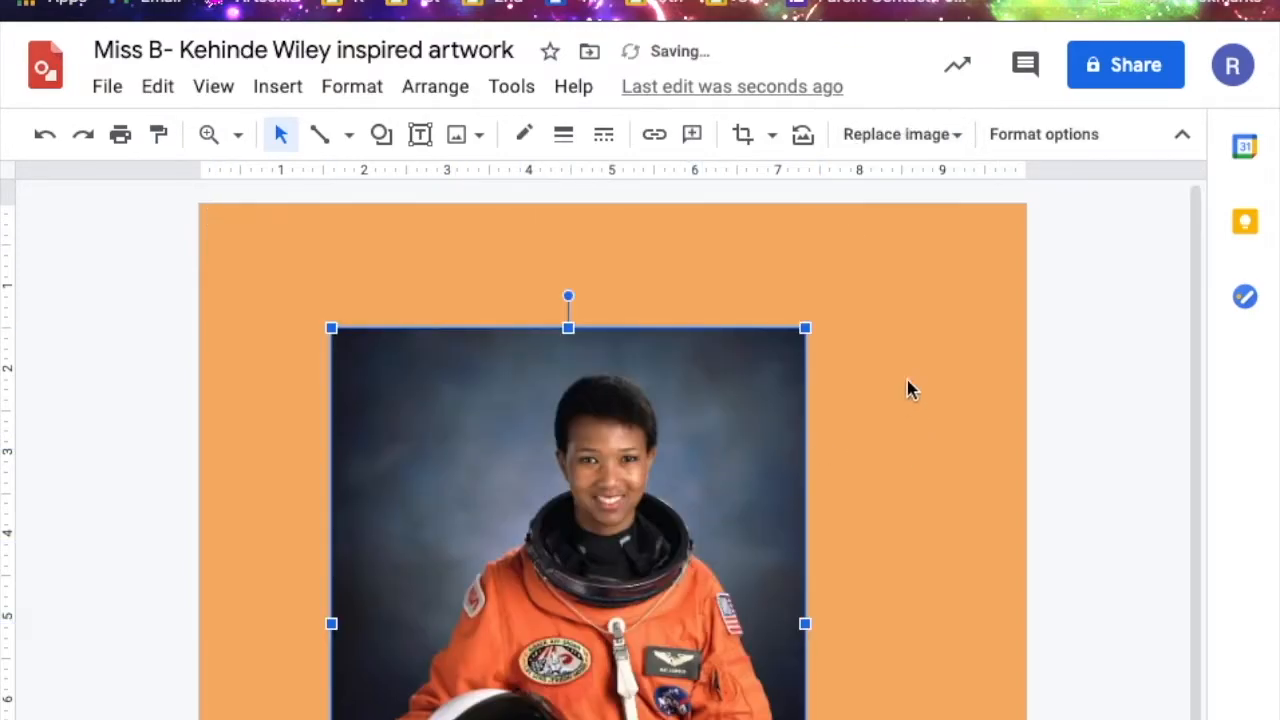
pyautogui.moveTo(806, 328); pyautogui.dragTo(893, 350)
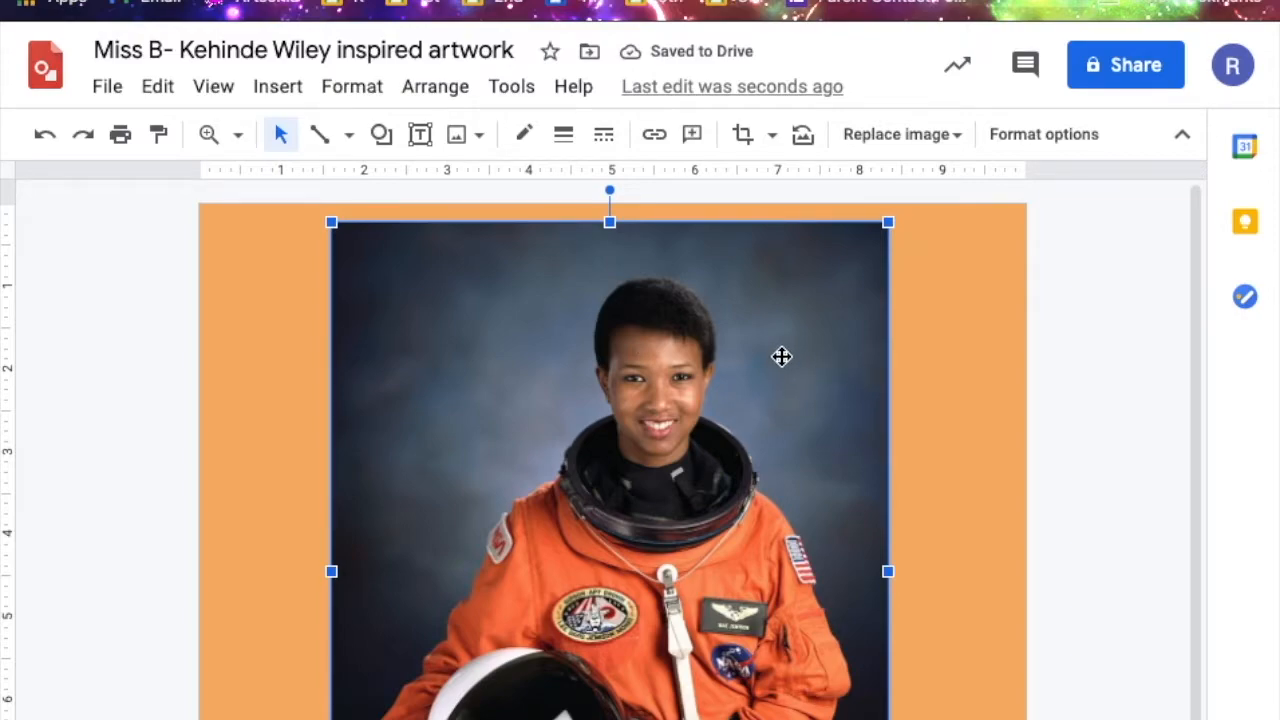
pyautogui.moveTo(782, 357); pyautogui.dragTo(812, 357)
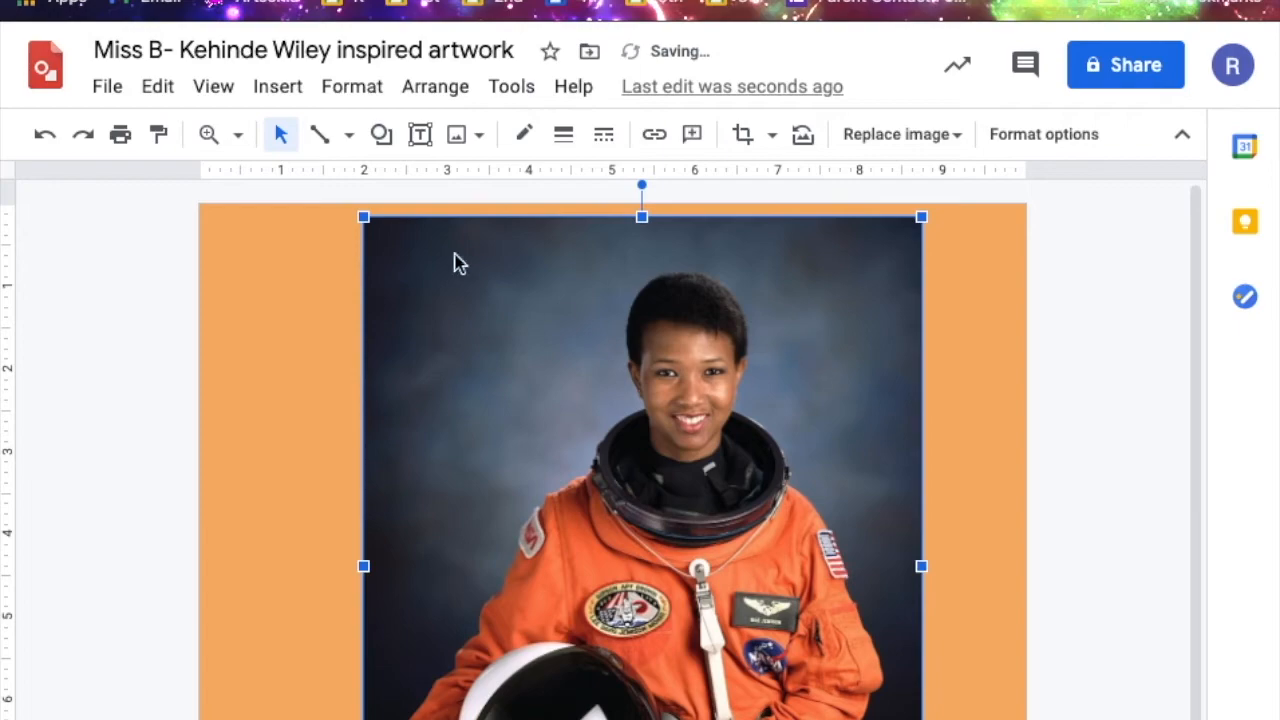
pyautogui.scroll(-2, 648, 714)
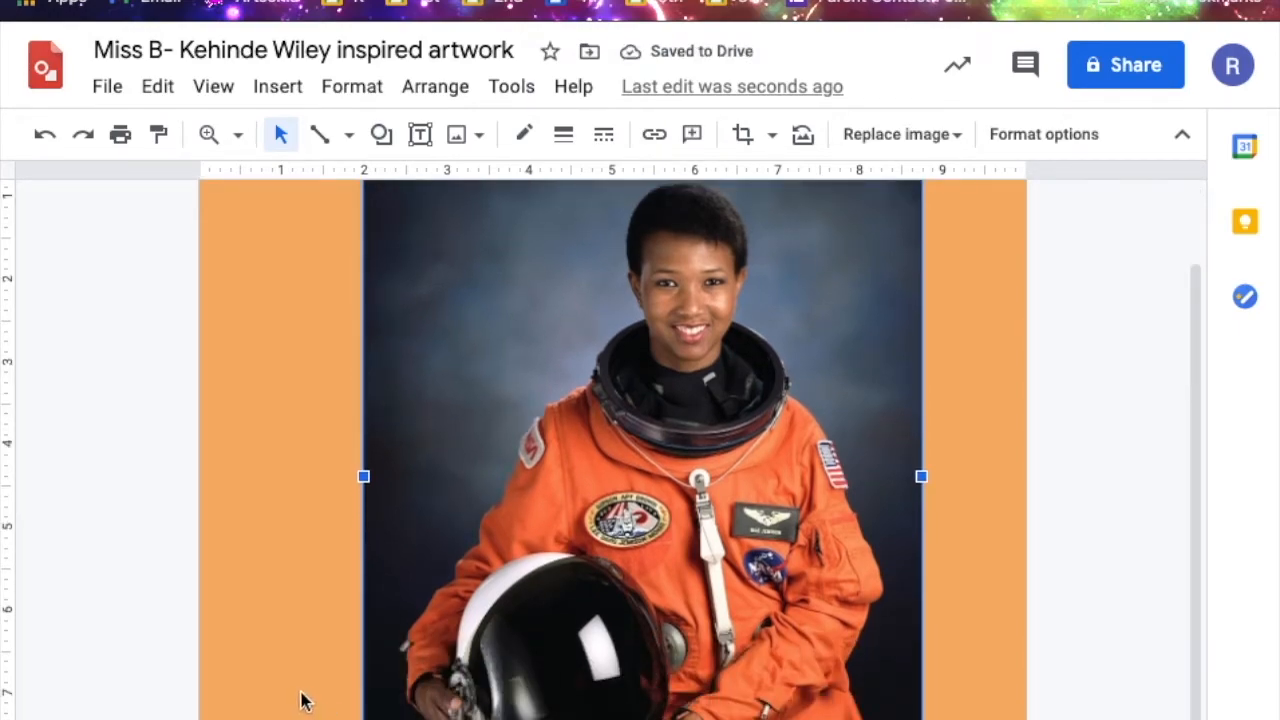
pyautogui.scroll(2, 780, 656)
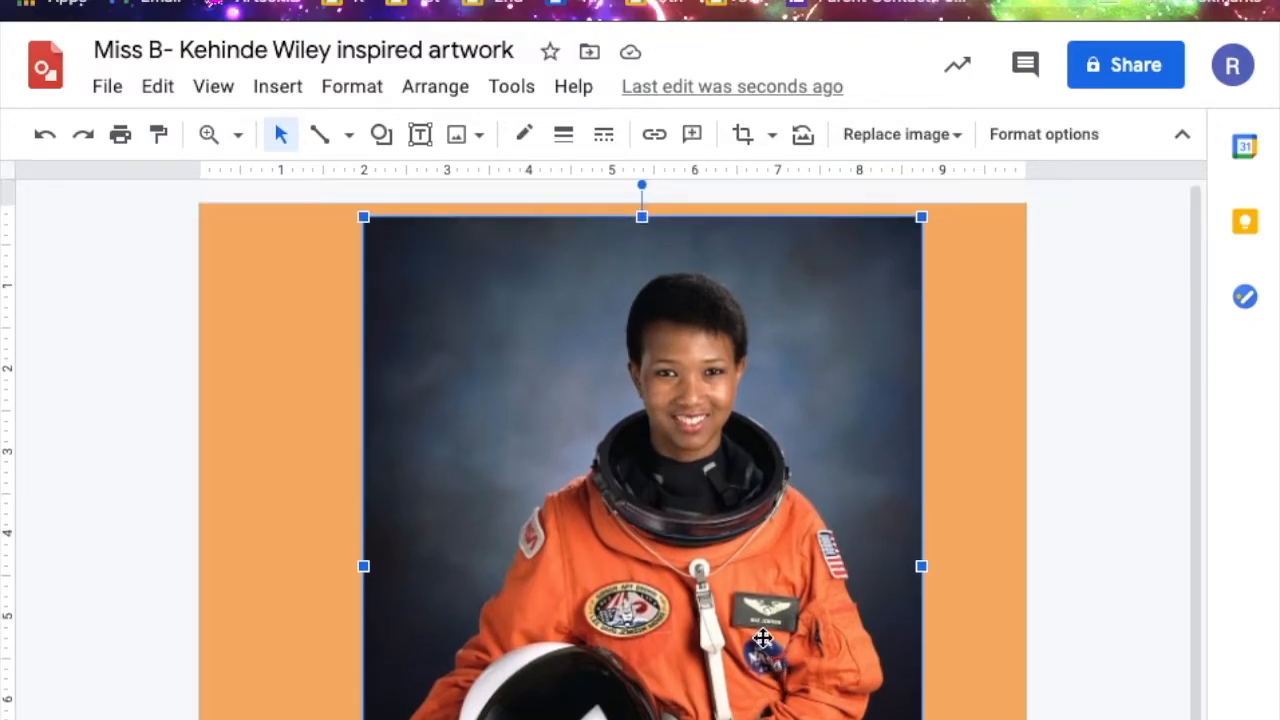
# Enlarge the portrait to about 8.4 in wide and centre it horizontally, leaving an orange strip above it
pyautogui.moveTo(362, 218); pyautogui.dragTo(247, 174)
pyautogui.moveTo(681, 335); pyautogui.dragTo(712, 463)
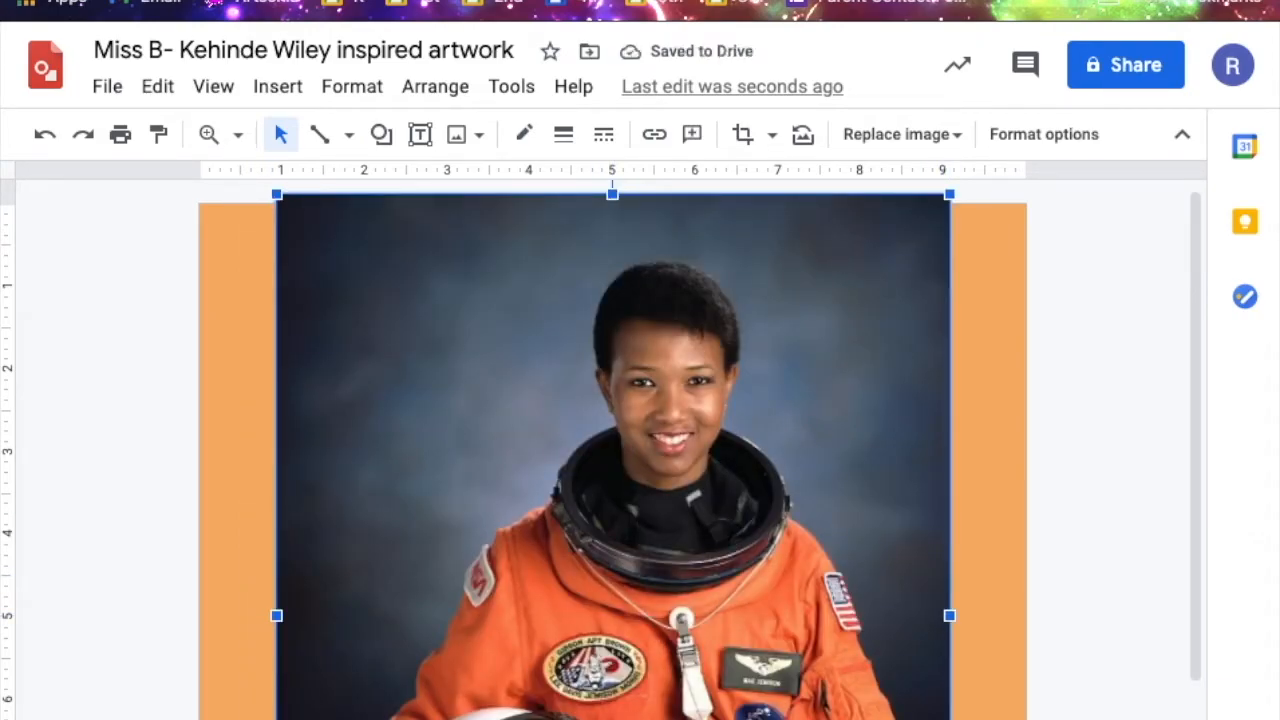
pyautogui.moveTo(721, 494); pyautogui.dragTo(714, 482)
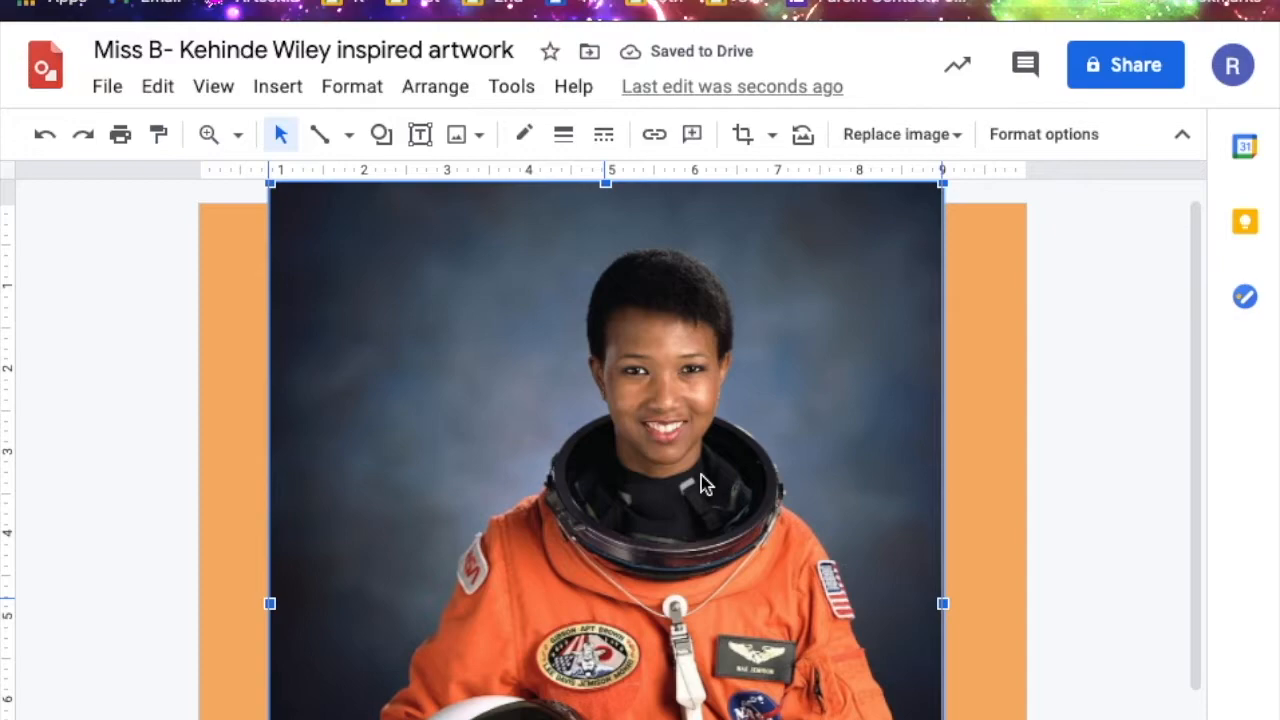
pyautogui.moveTo(703, 480); pyautogui.dragTo(701, 475)
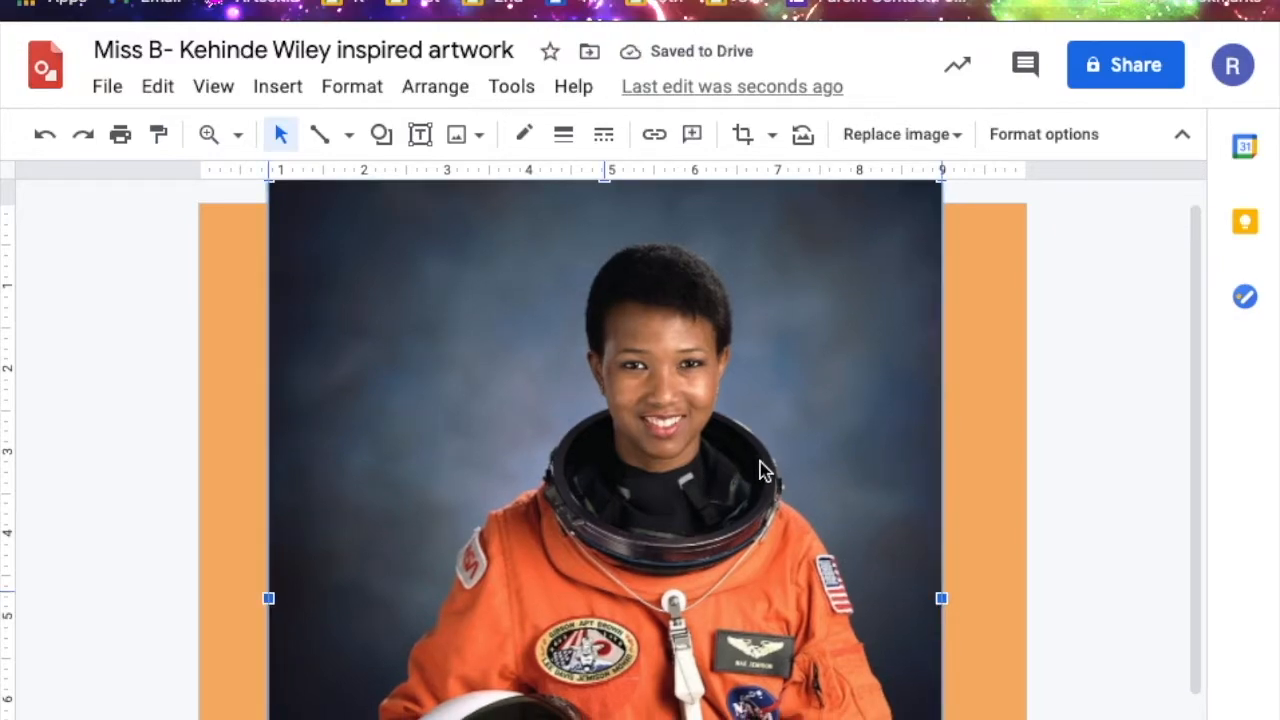
pyautogui.moveTo(760, 470); pyautogui.dragTo(760, 466)
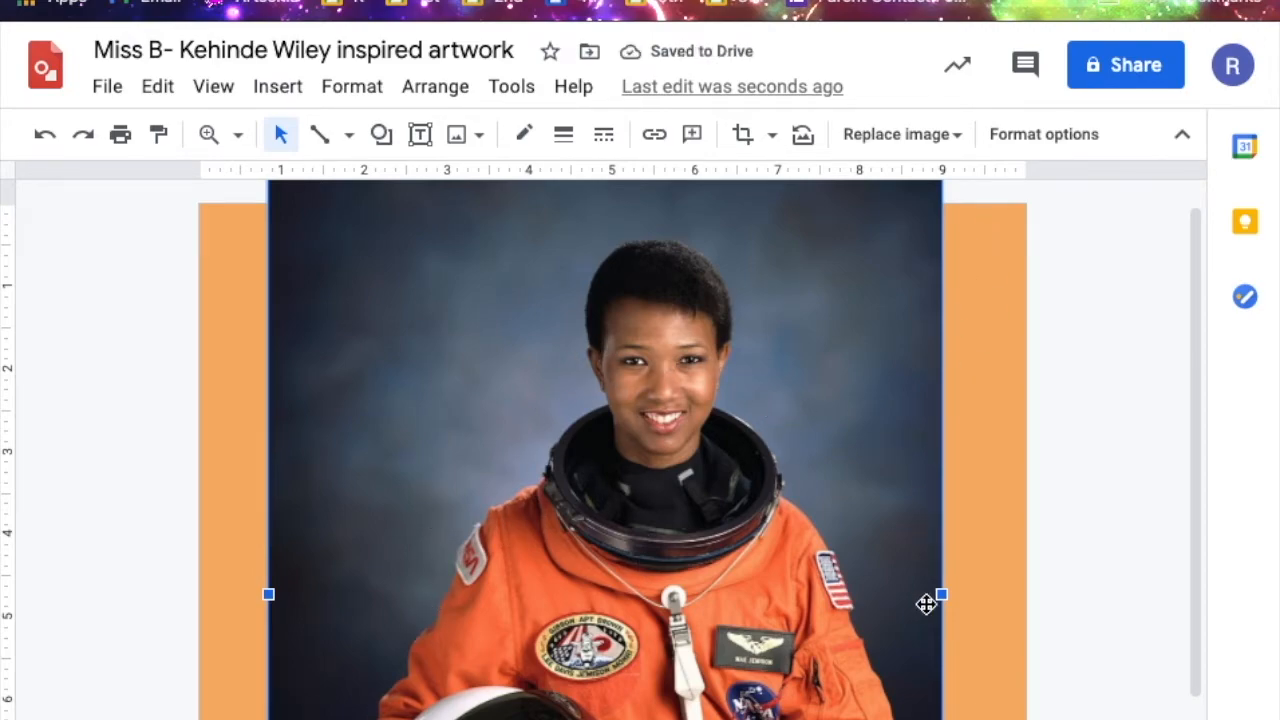
pyautogui.scroll(1, 929, 606)
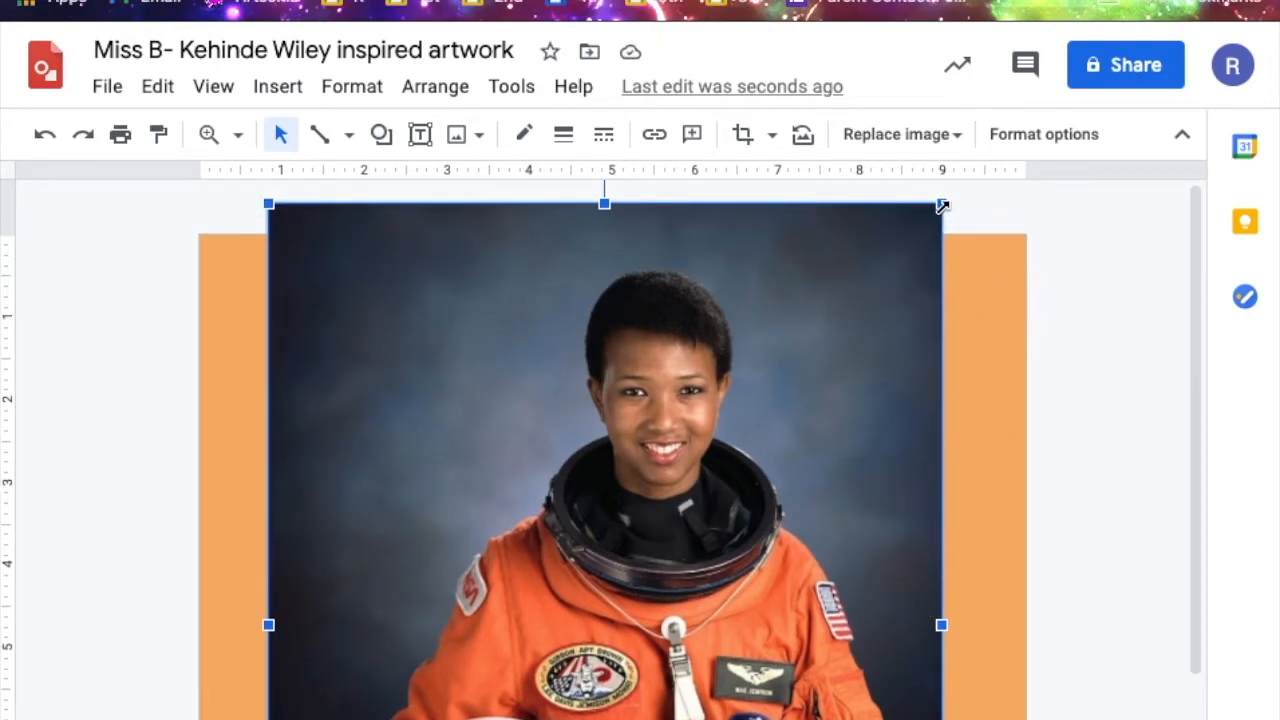
pyautogui.moveTo(941, 205)
pyautogui.mouseDown()
pyautogui.moveTo(960, 194)
pyautogui.moveTo(966, 207)
pyautogui.mouseUp()
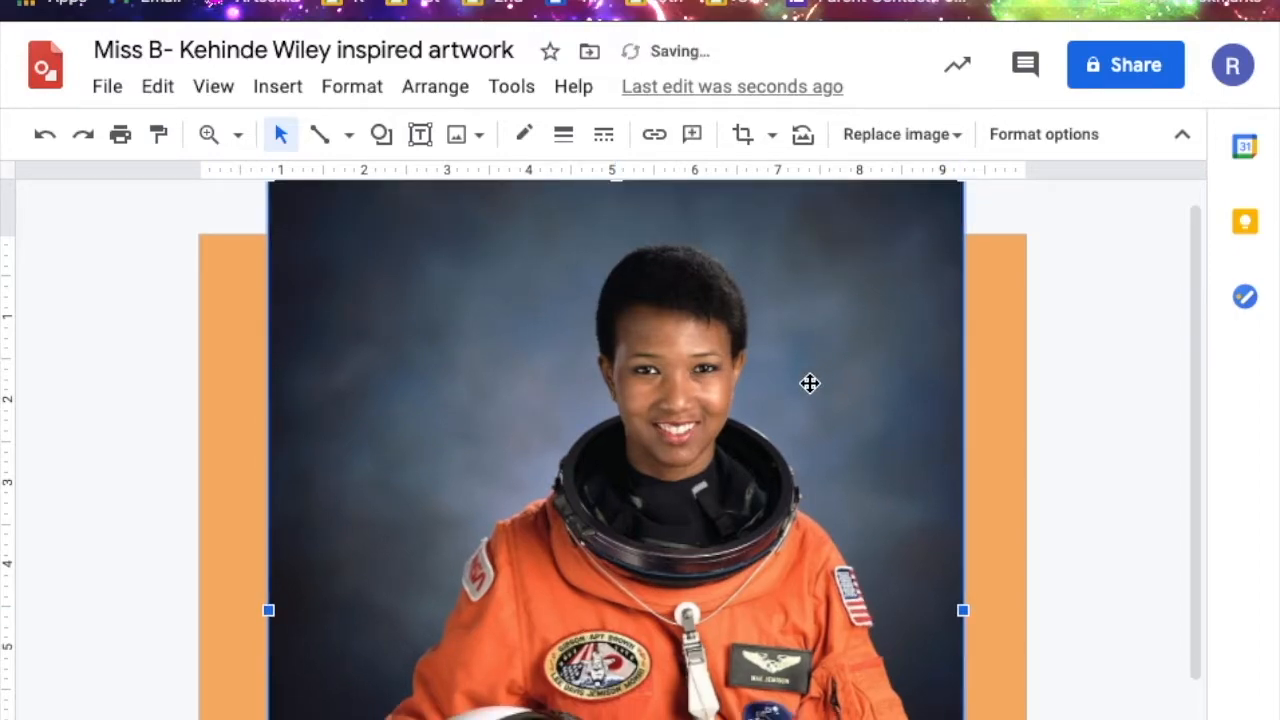
pyautogui.moveTo(854, 383); pyautogui.dragTo(869, 434)
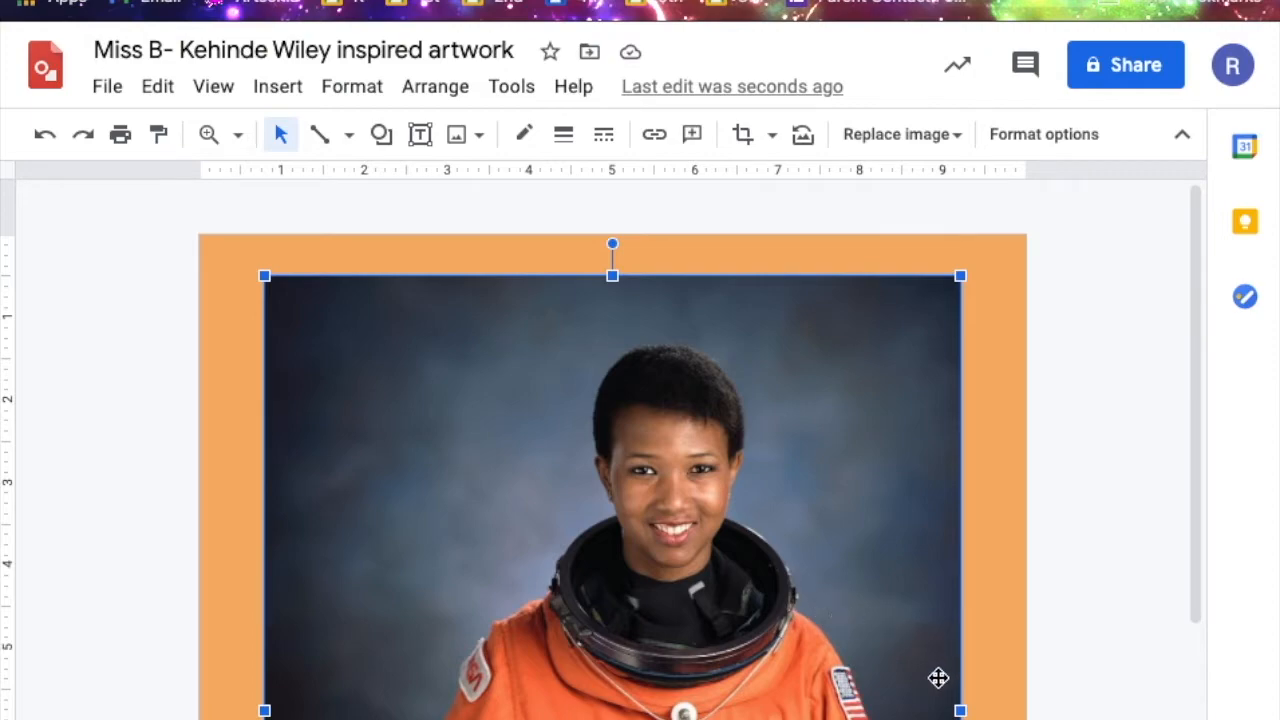
# Try enlarging the portrait beyond the canvas's right edge and undo that resize
pyautogui.moveTo(1056, 707); pyautogui.dragTo(1139, 707)
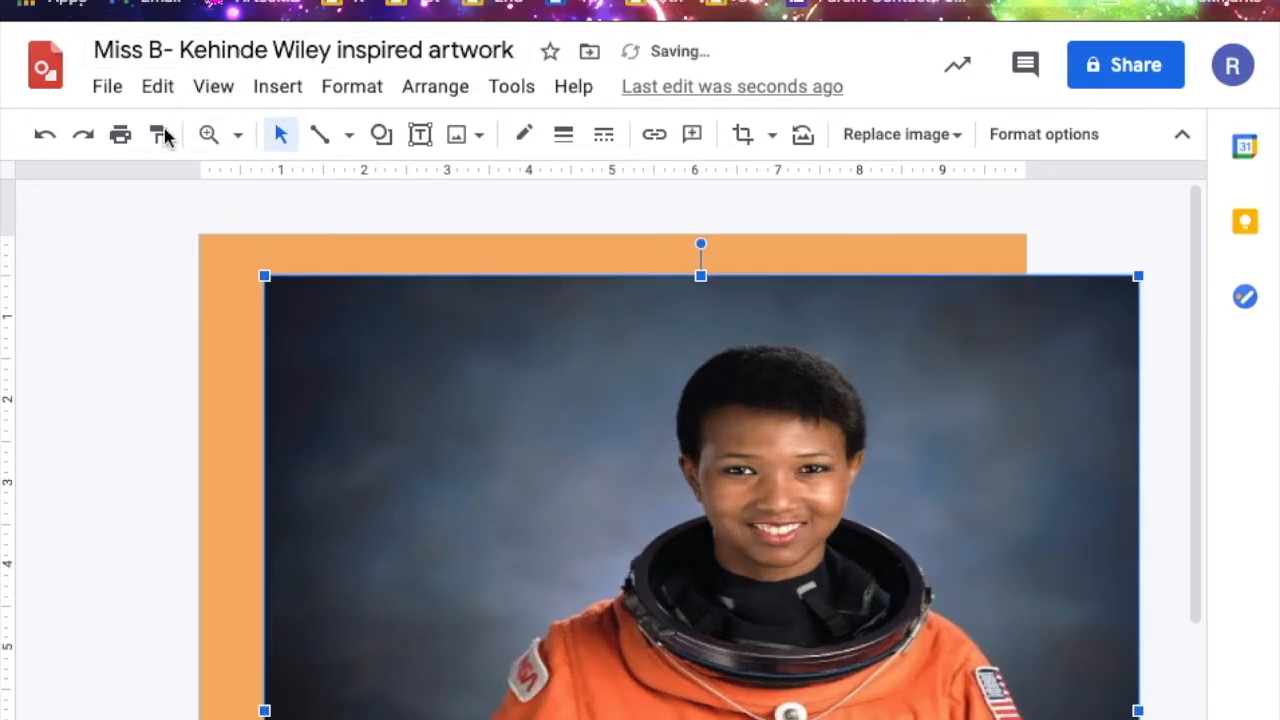
pyautogui.click(47, 143)
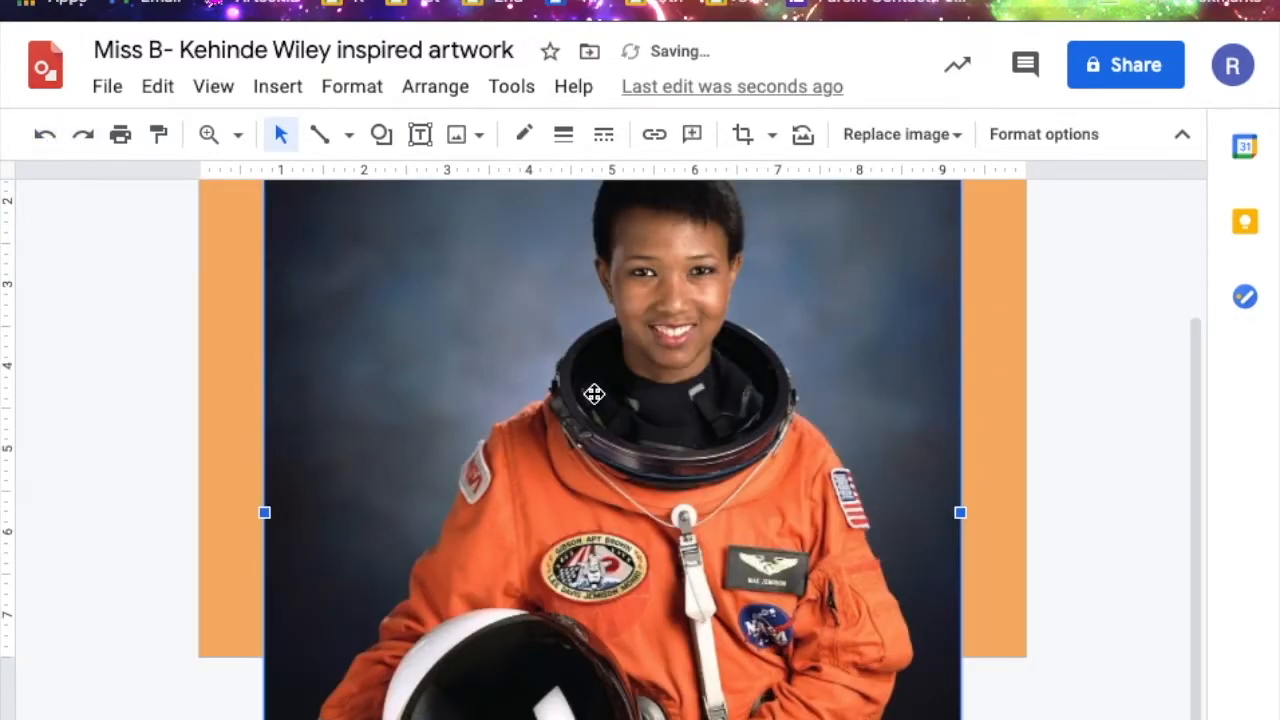
pyautogui.scroll(1, 594, 391)
# Enlarge the portrait to about 9 in wide and centre it horizontally with its top edge just above the canvas
pyautogui.moveTo(263, 275); pyautogui.dragTo(206, 226)
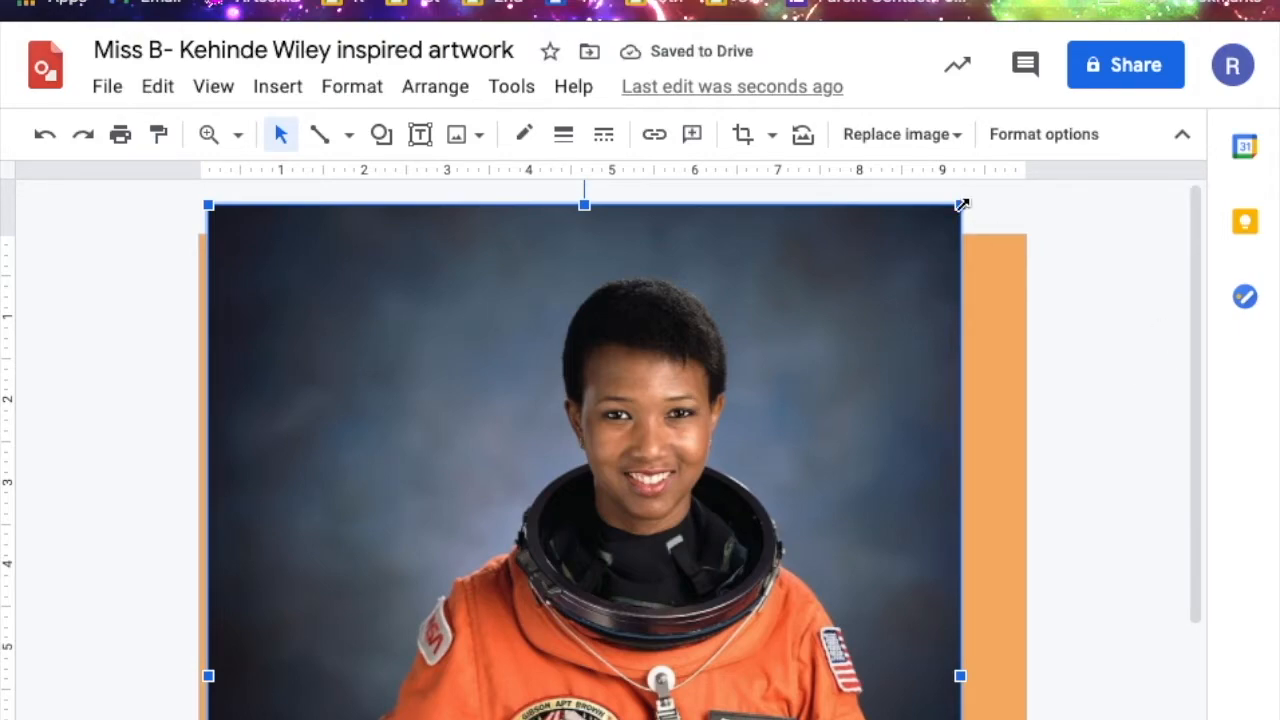
pyautogui.moveTo(961, 204); pyautogui.dragTo(955, 227)
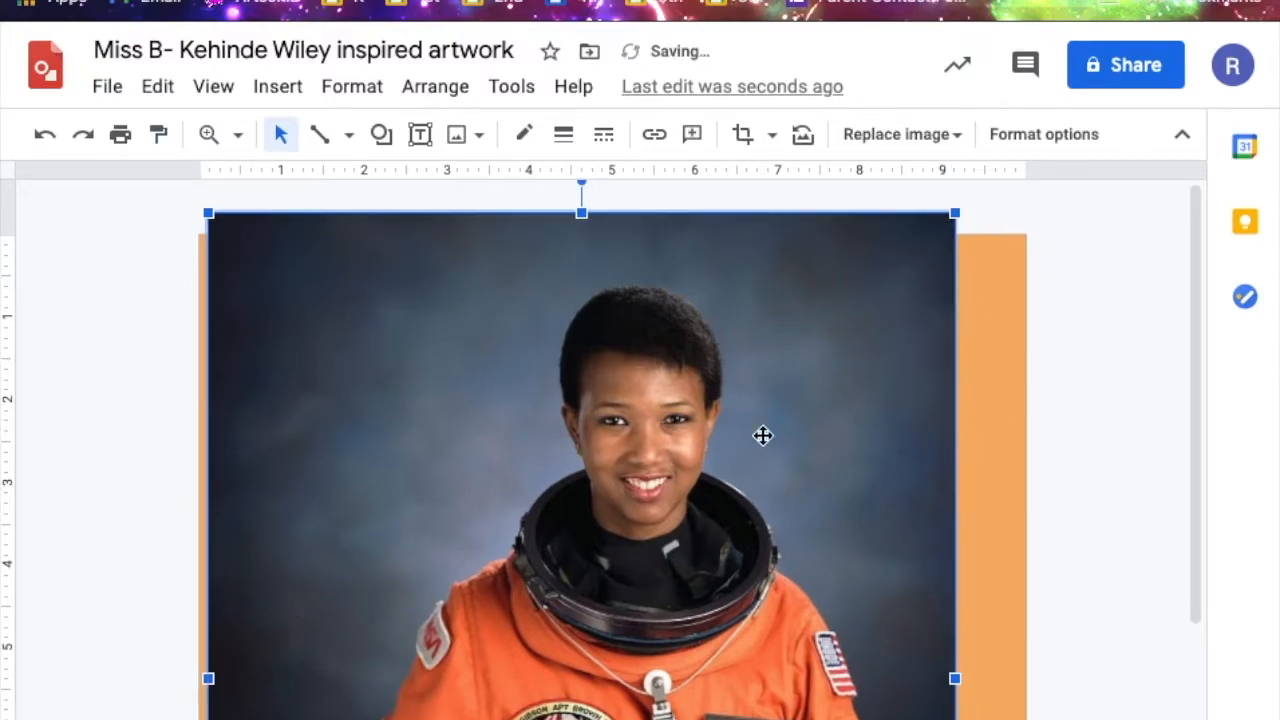
pyautogui.moveTo(711, 460); pyautogui.dragTo(737, 471)
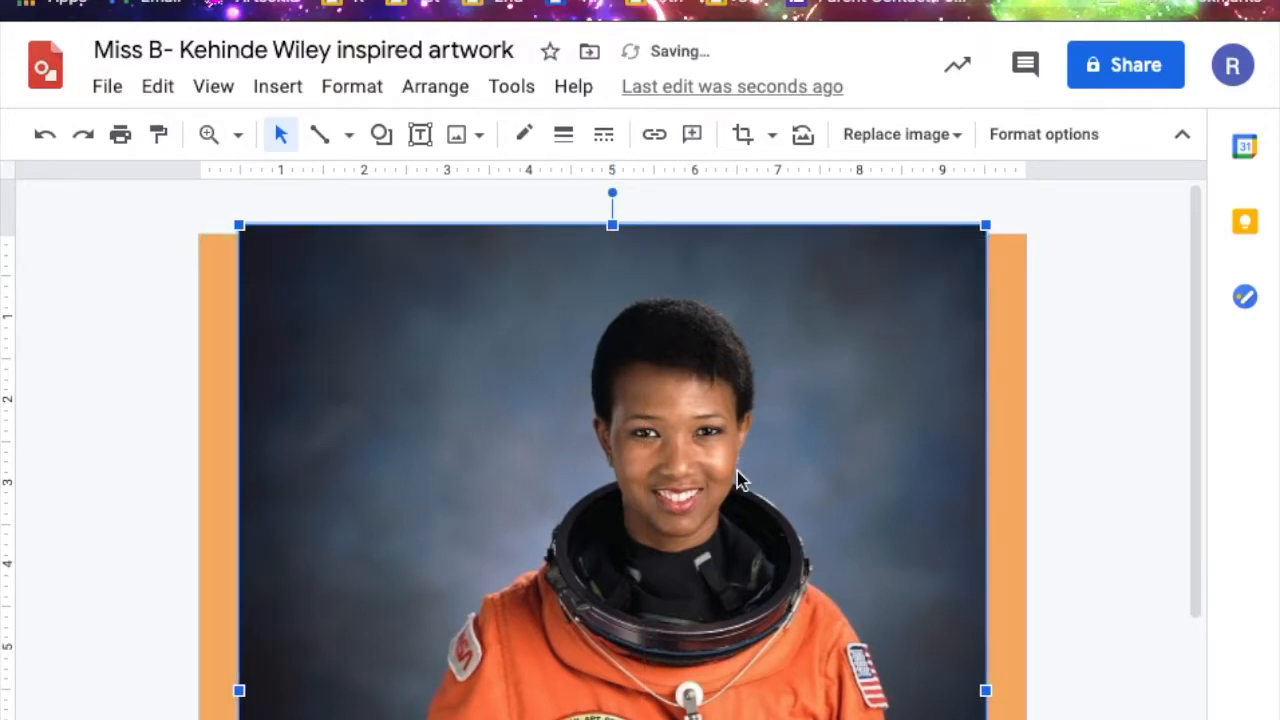
pyautogui.scroll(-2, 737, 471)
pyautogui.scroll(1, 737, 471)
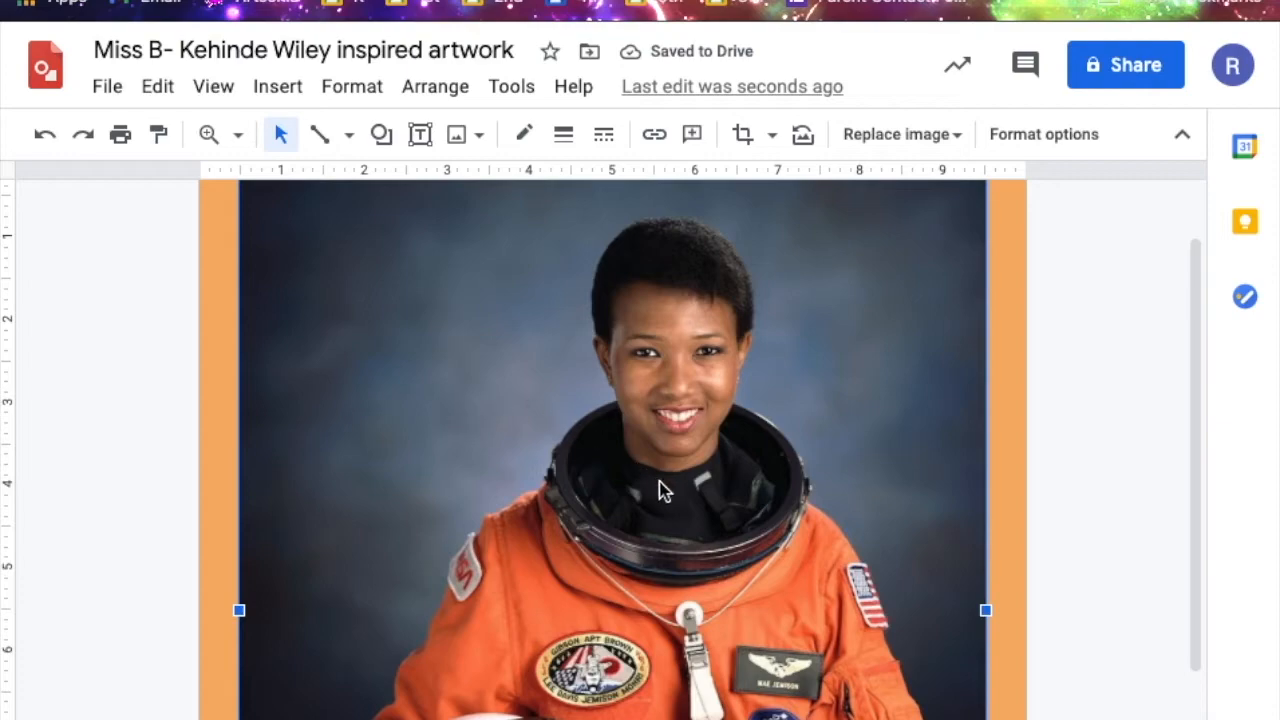
pyautogui.scroll(1, 662, 492)
pyautogui.scroll(-2, 662, 492)
pyautogui.scroll(1, 662, 484)
pyautogui.scroll(-1, 662, 484)
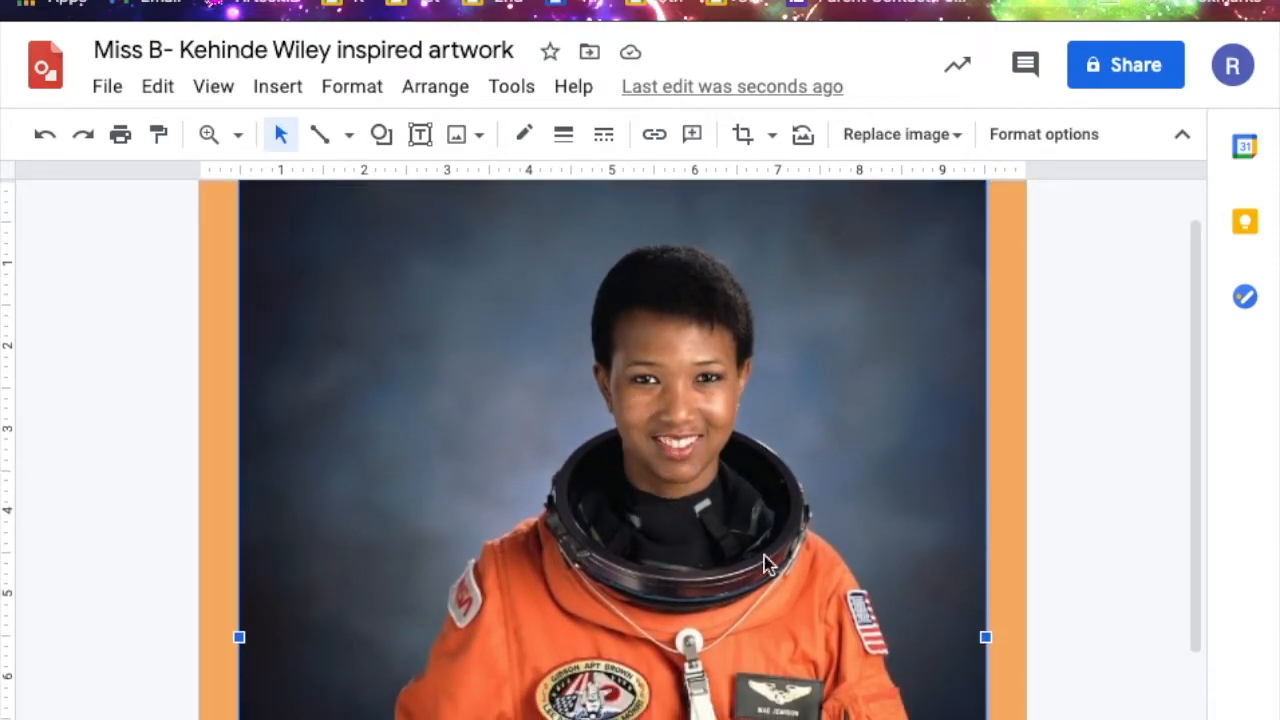
# Start cropping the portrait and trim its top edge to line up with the canvas's top edge
pyautogui.doubleClick(579, 412)
pyautogui.scroll(1, 579, 412)
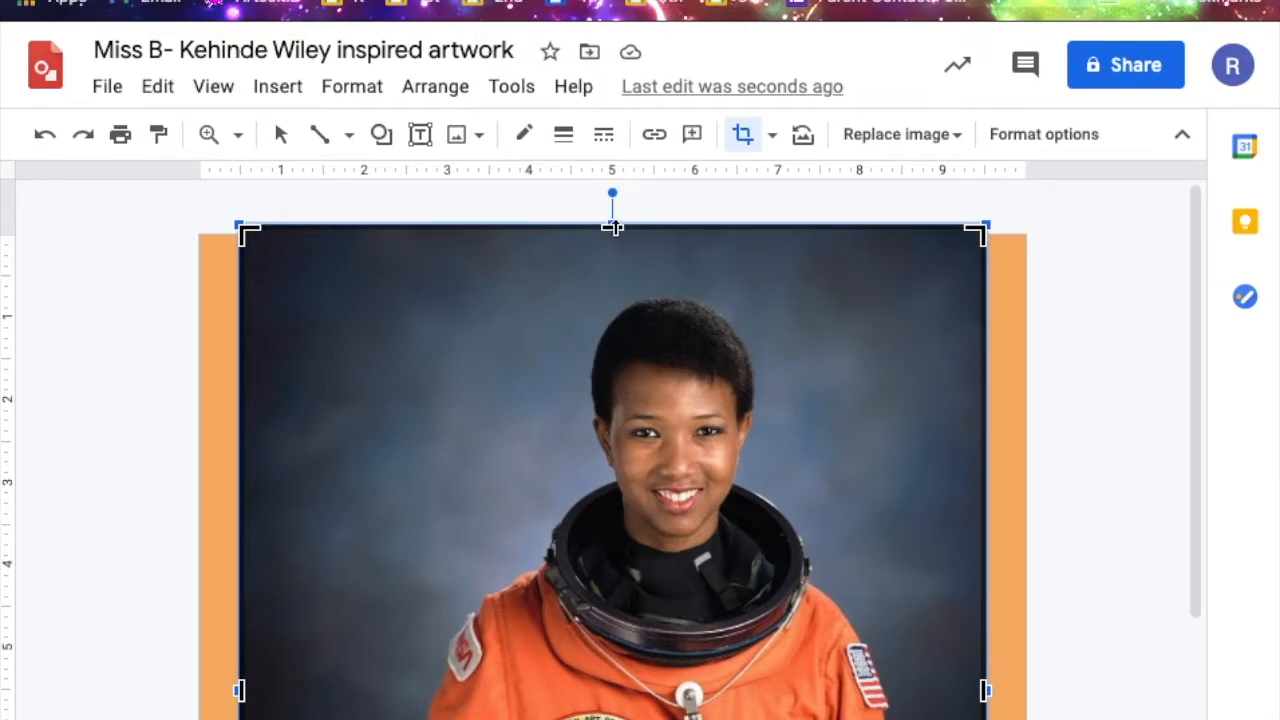
pyautogui.moveTo(613, 228); pyautogui.dragTo(616, 240)
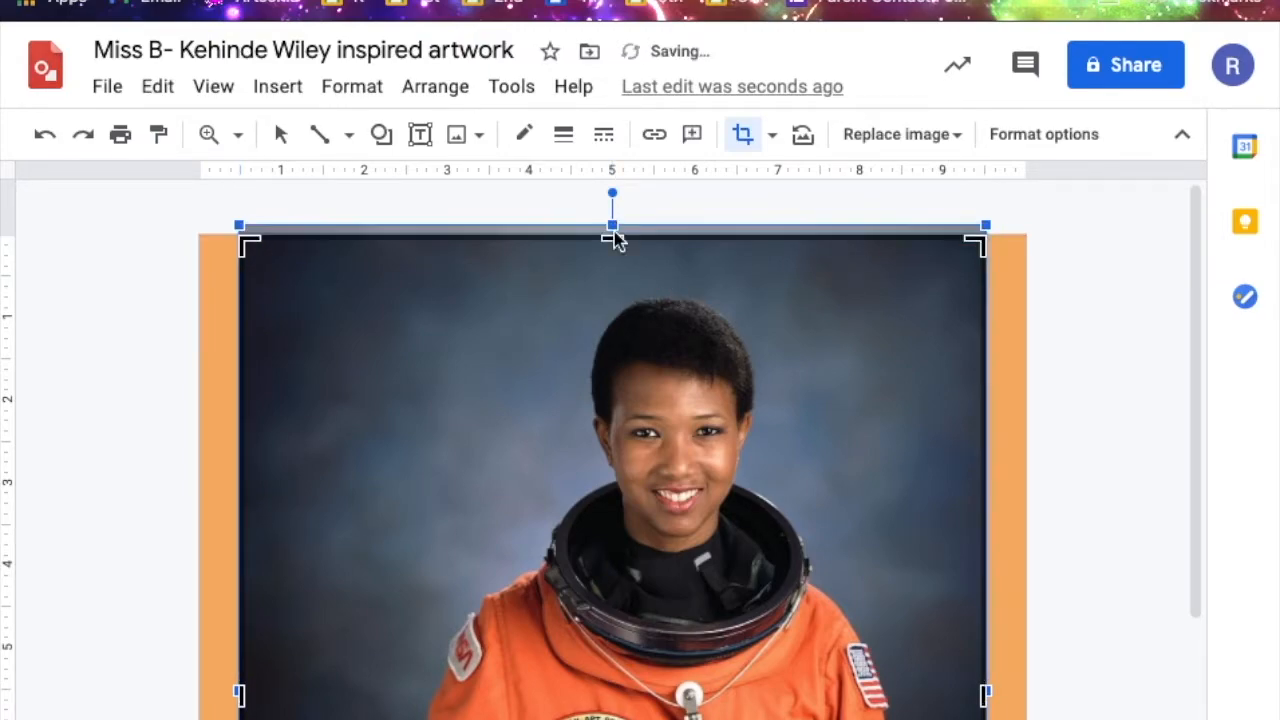
# Crop the portrait's bottom edge to the canvas's bottom edge and apply the crop
pyautogui.scroll(-1, 857, 350)
pyautogui.scroll(-3, 857, 350)
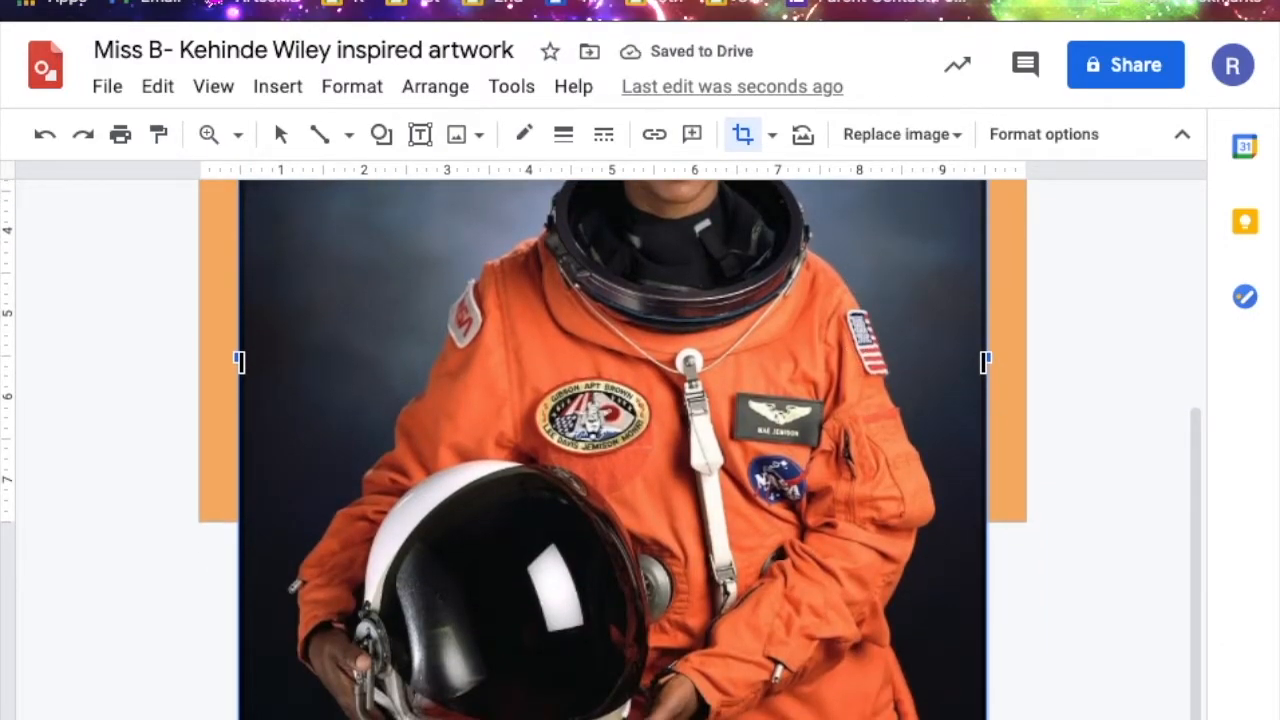
pyautogui.moveTo(613, 716); pyautogui.dragTo(615, 525)
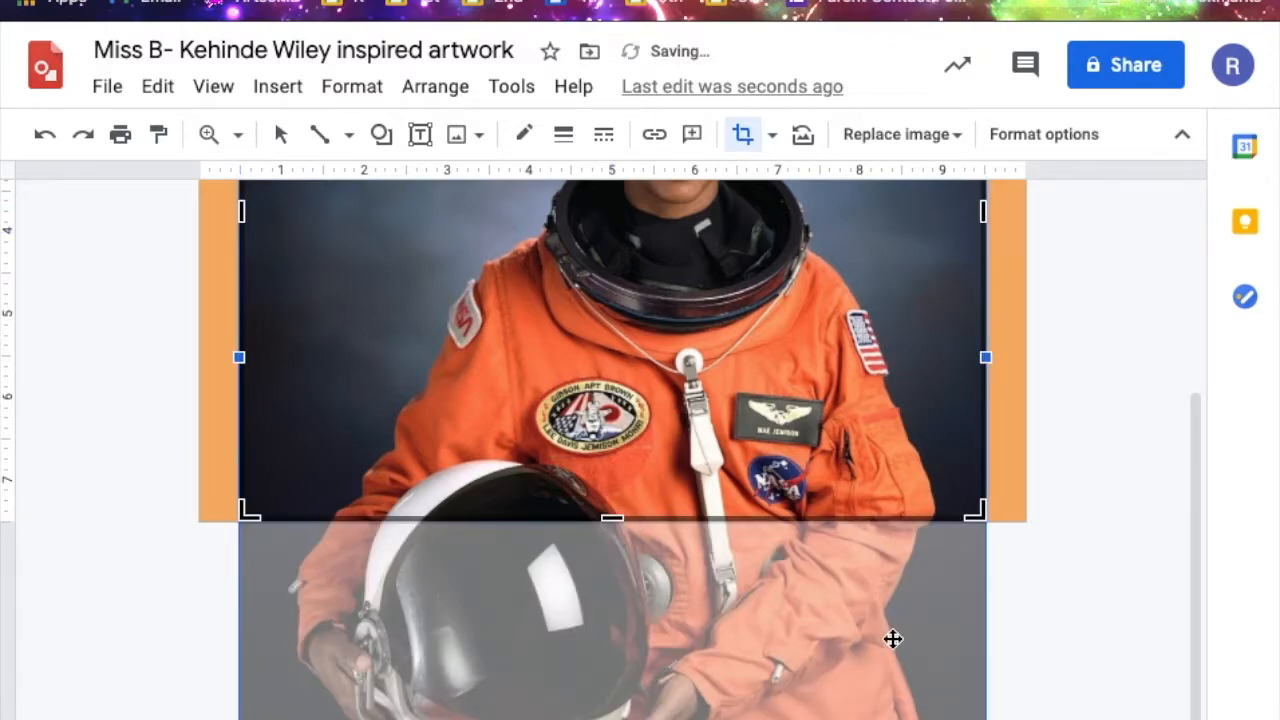
pyautogui.scroll(3, 1080, 475)
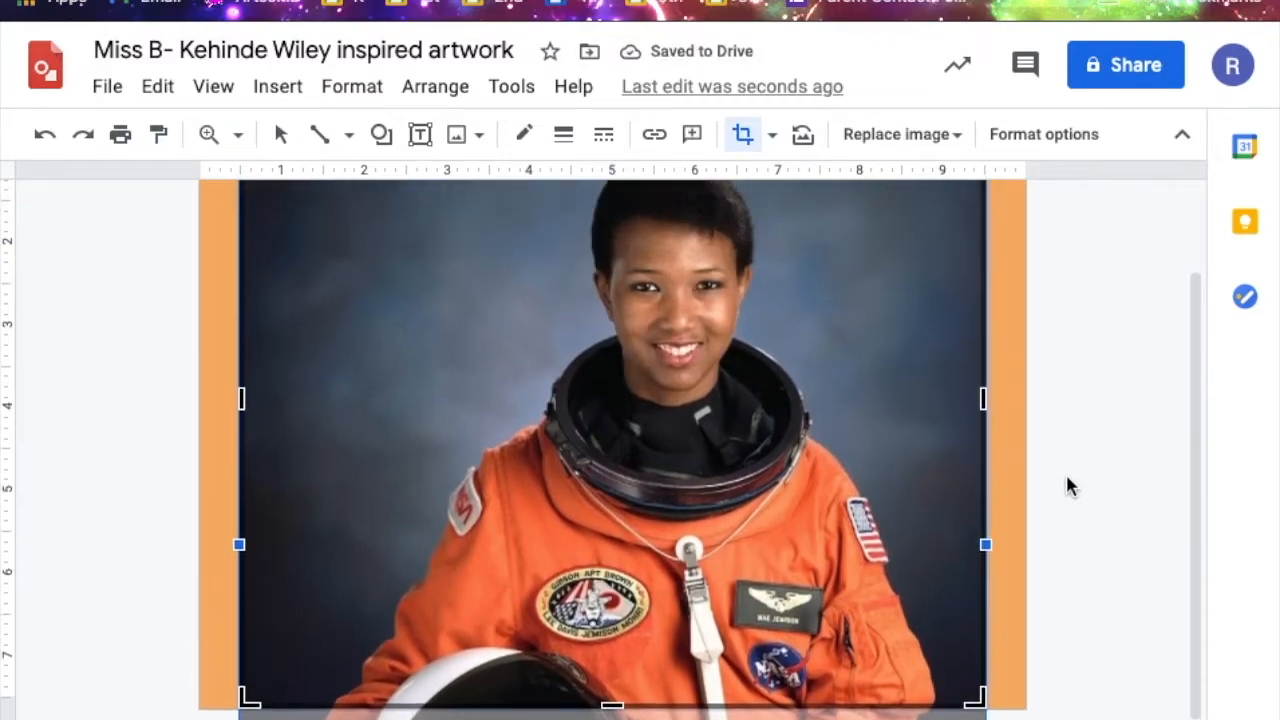
pyautogui.scroll(-3, 1046, 675)
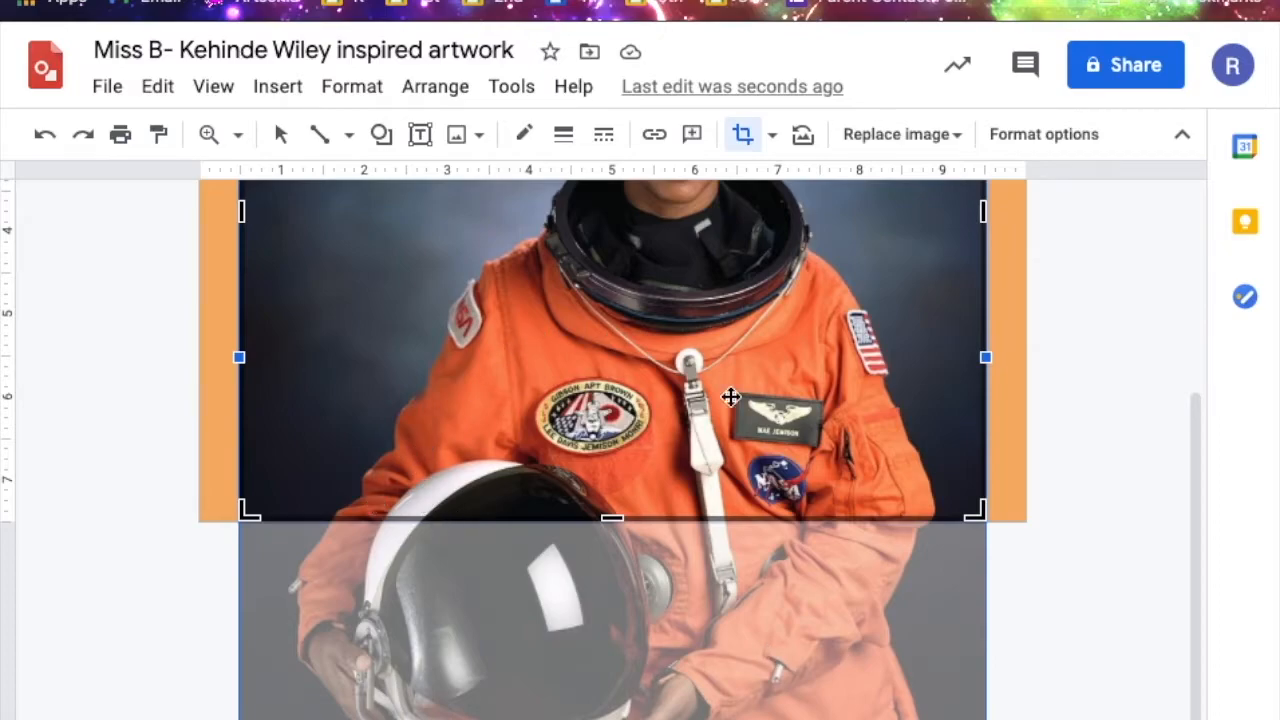
pyautogui.scroll(3, 894, 477)
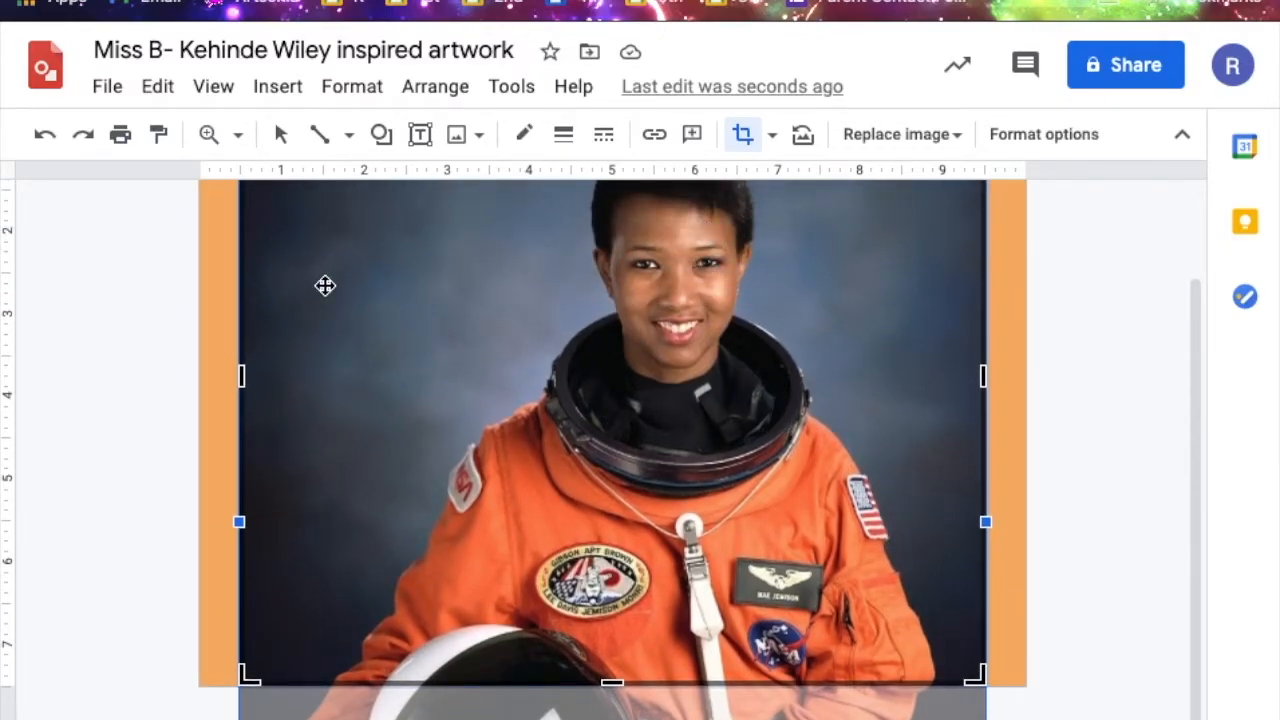
pyautogui.scroll(2, 576, 366)
pyautogui.scroll(1, 576, 366)
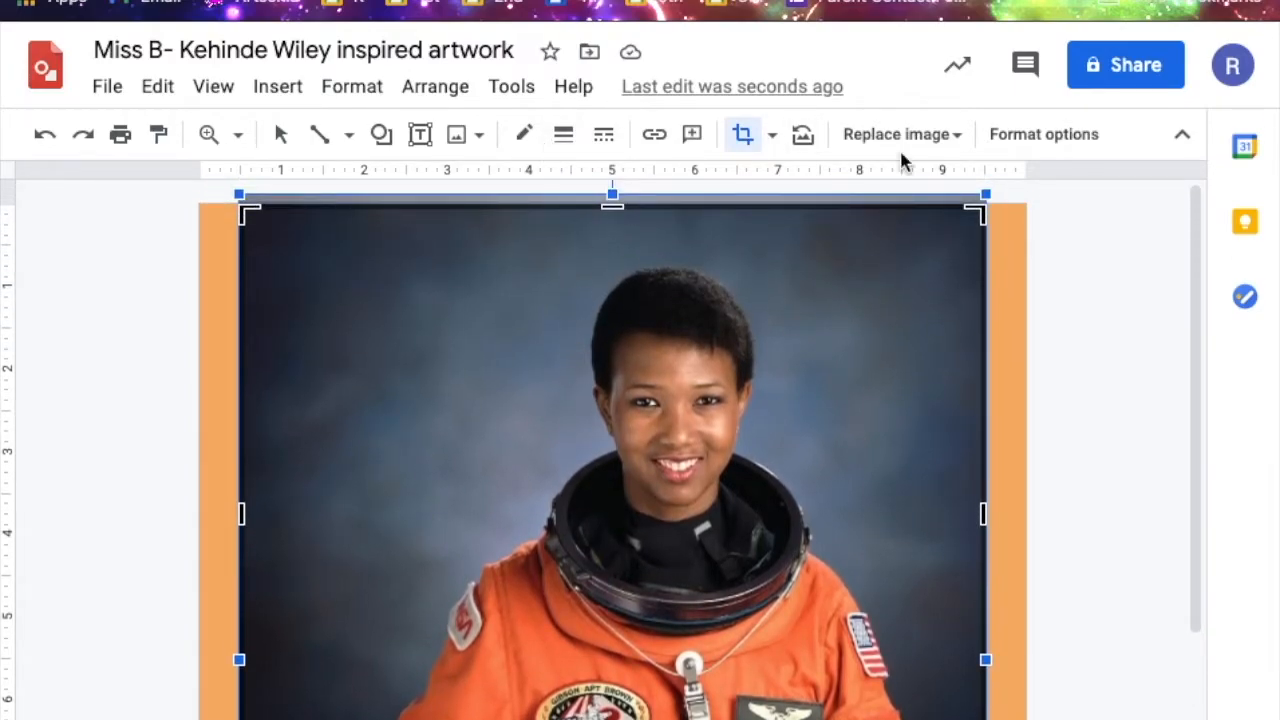
pyautogui.press('Return')
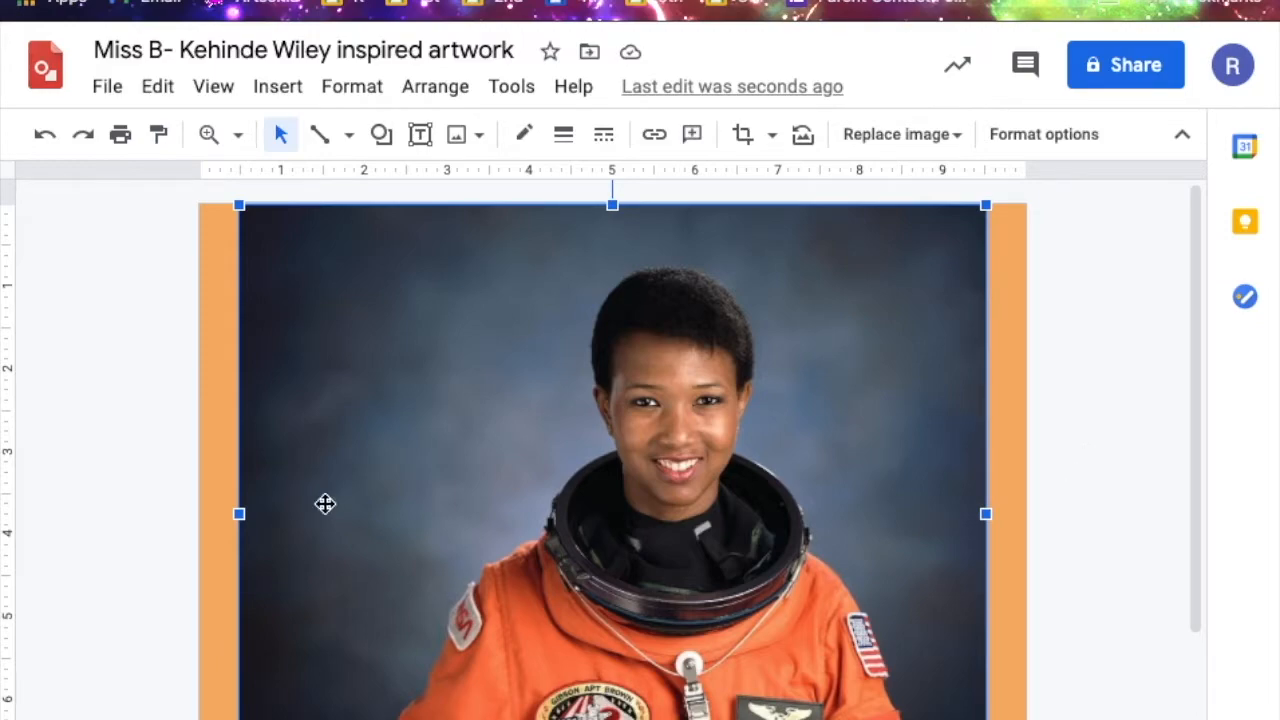
# Zoom in on the portrait's head so the whole hairline can be traced, and activate the Polyline tool
pyautogui.click(209, 136)
pyautogui.click(668, 399)
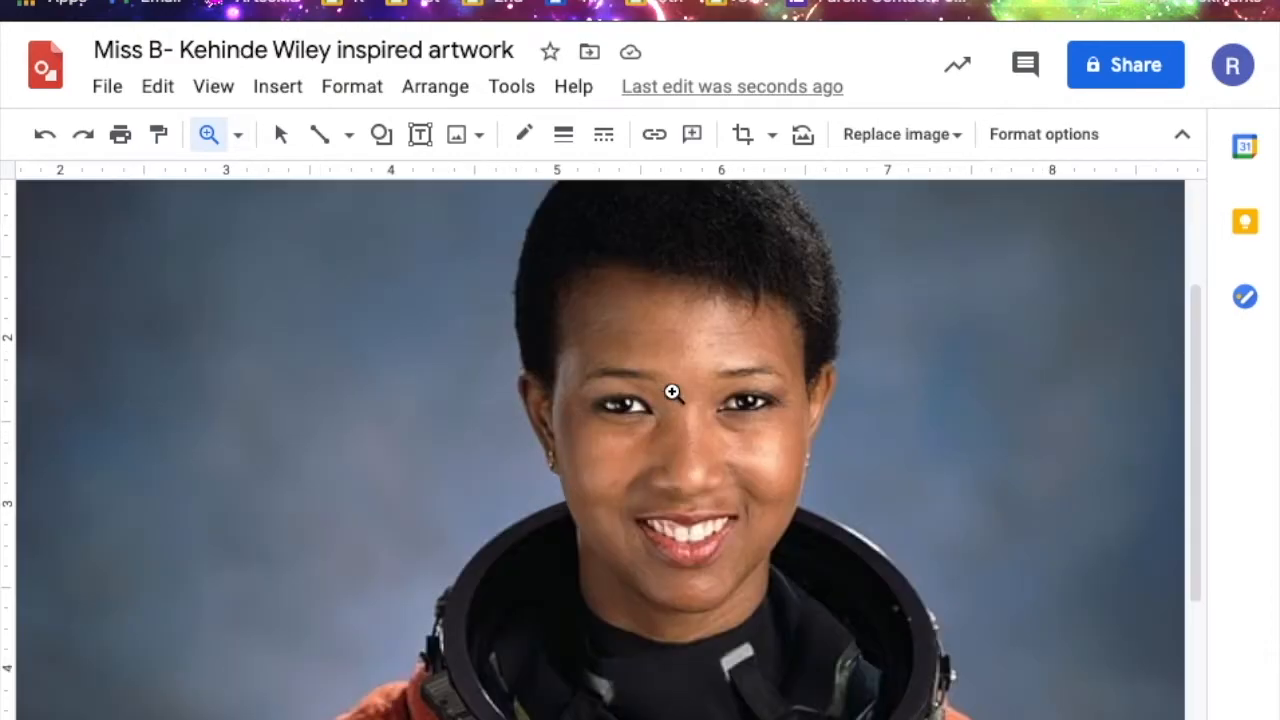
pyautogui.click(691, 354)
pyautogui.scroll(3, 691, 354)
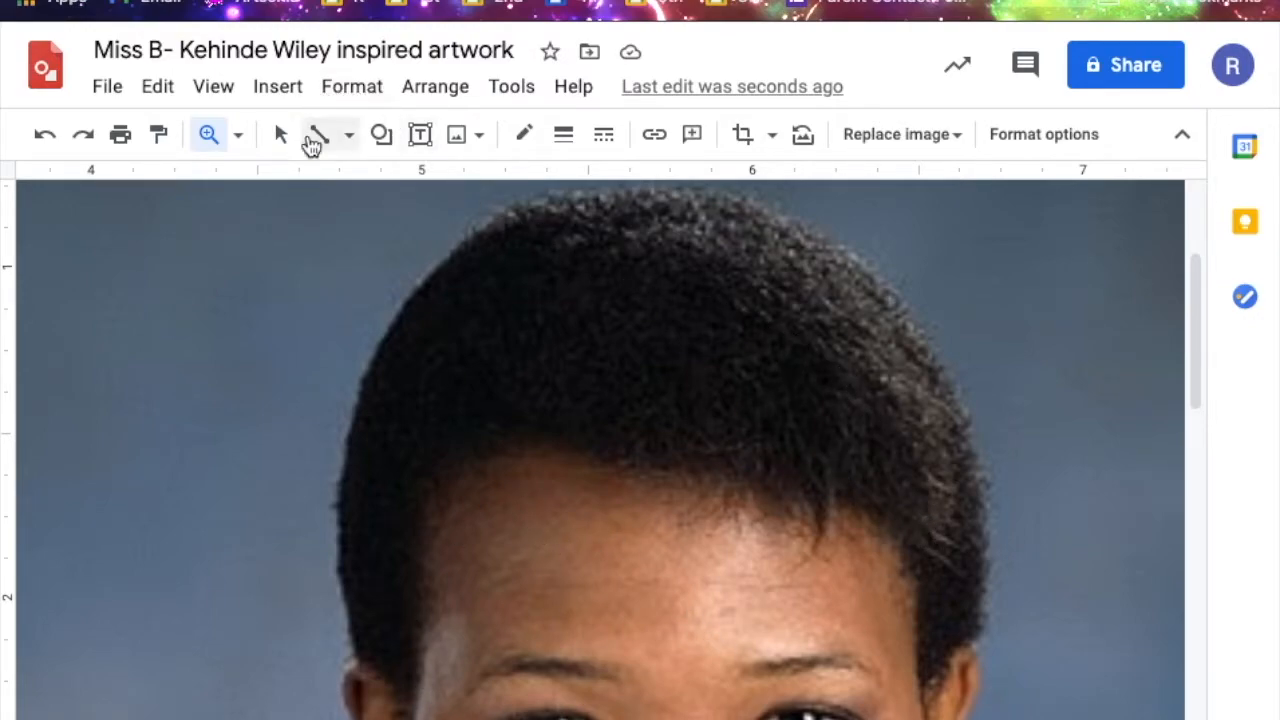
pyautogui.click(350, 138)
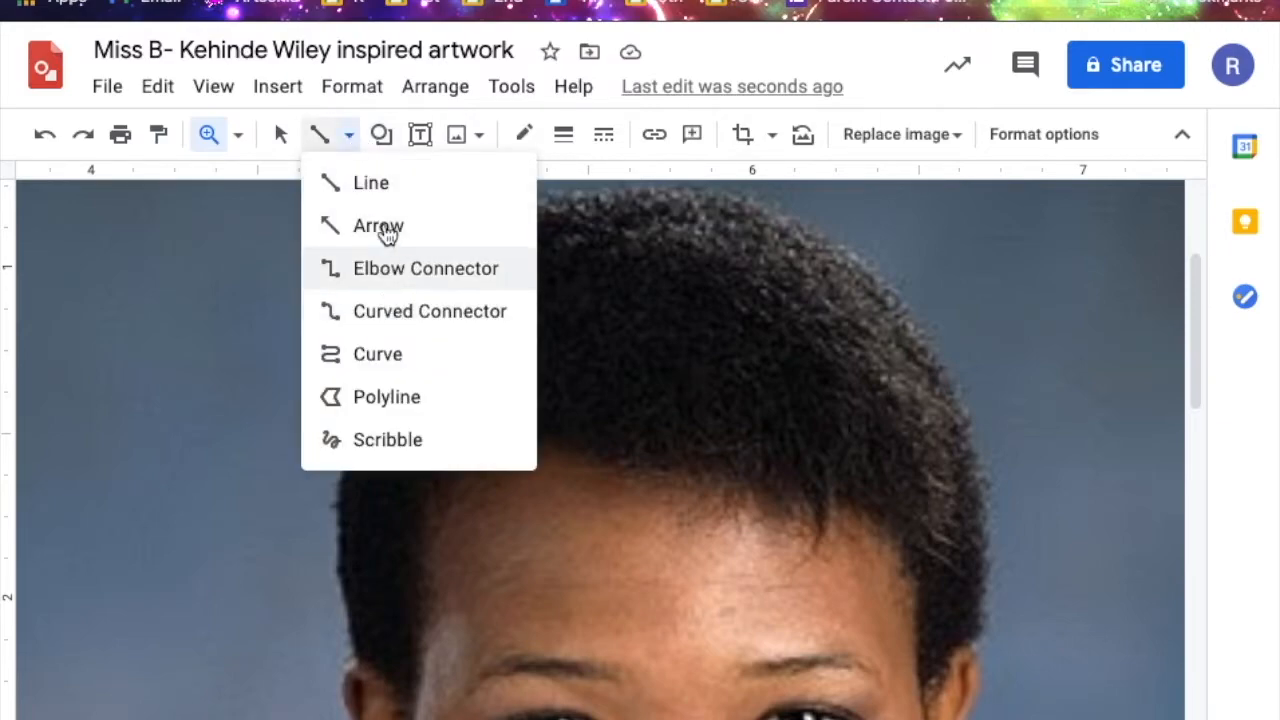
pyautogui.click(353, 410)
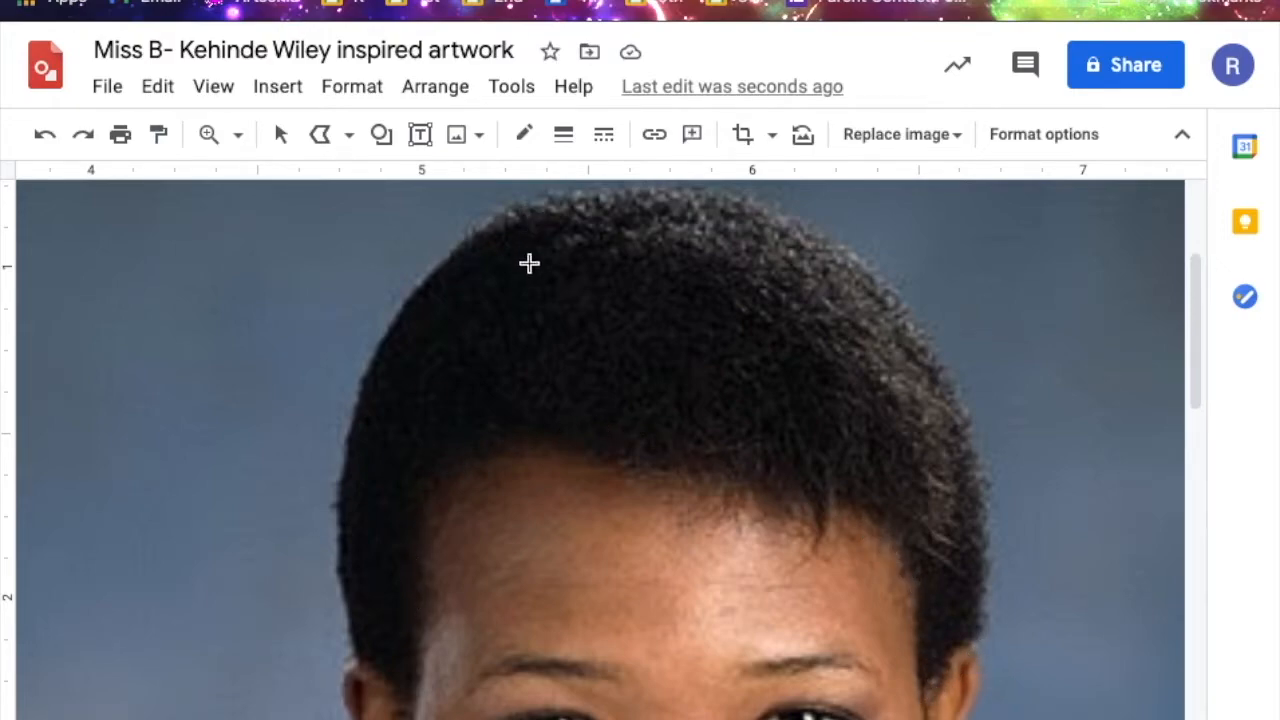
pyautogui.scroll(-1, 514, 460)
pyautogui.scroll(1, 514, 460)
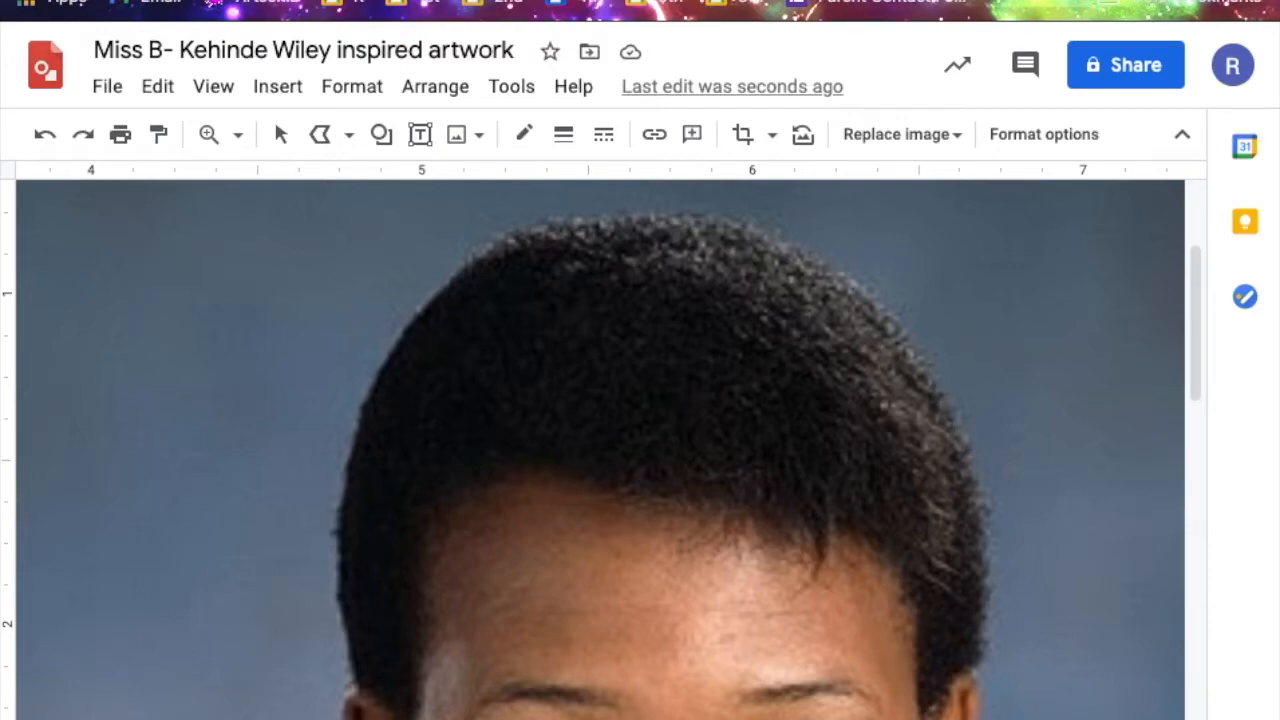
pyautogui.click(409, 719)
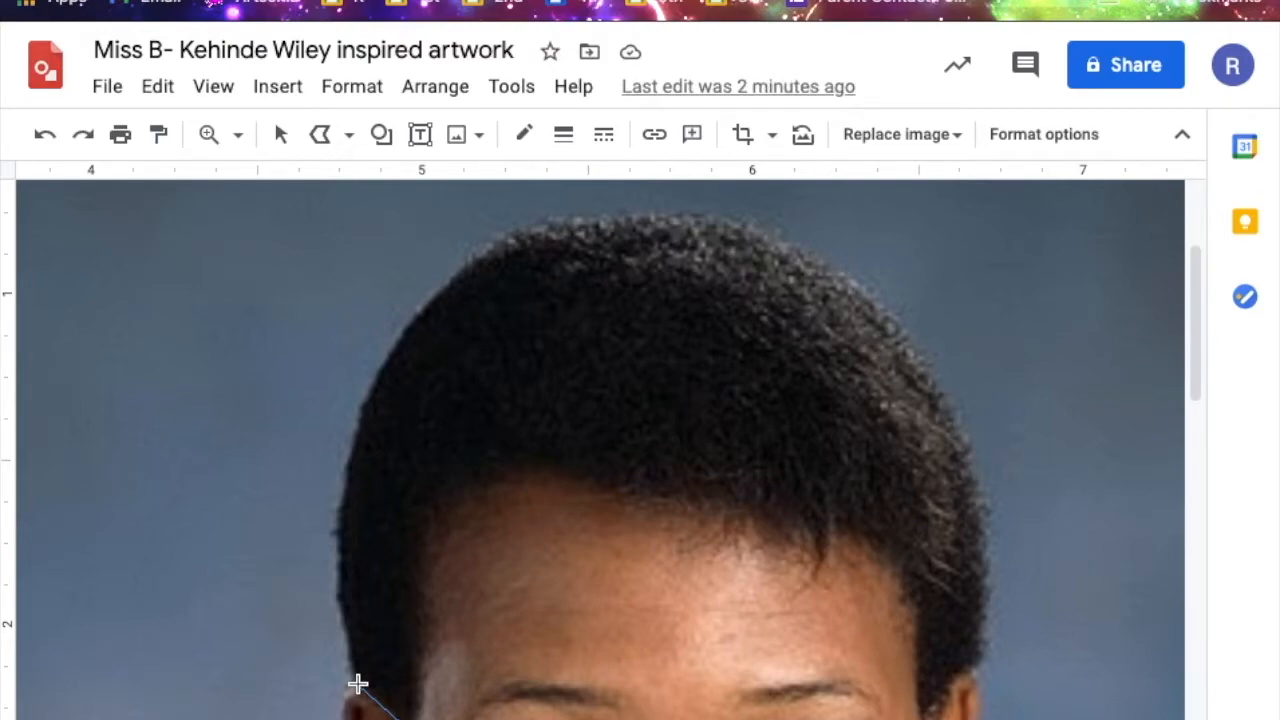
pyautogui.doubleClick(358, 684)
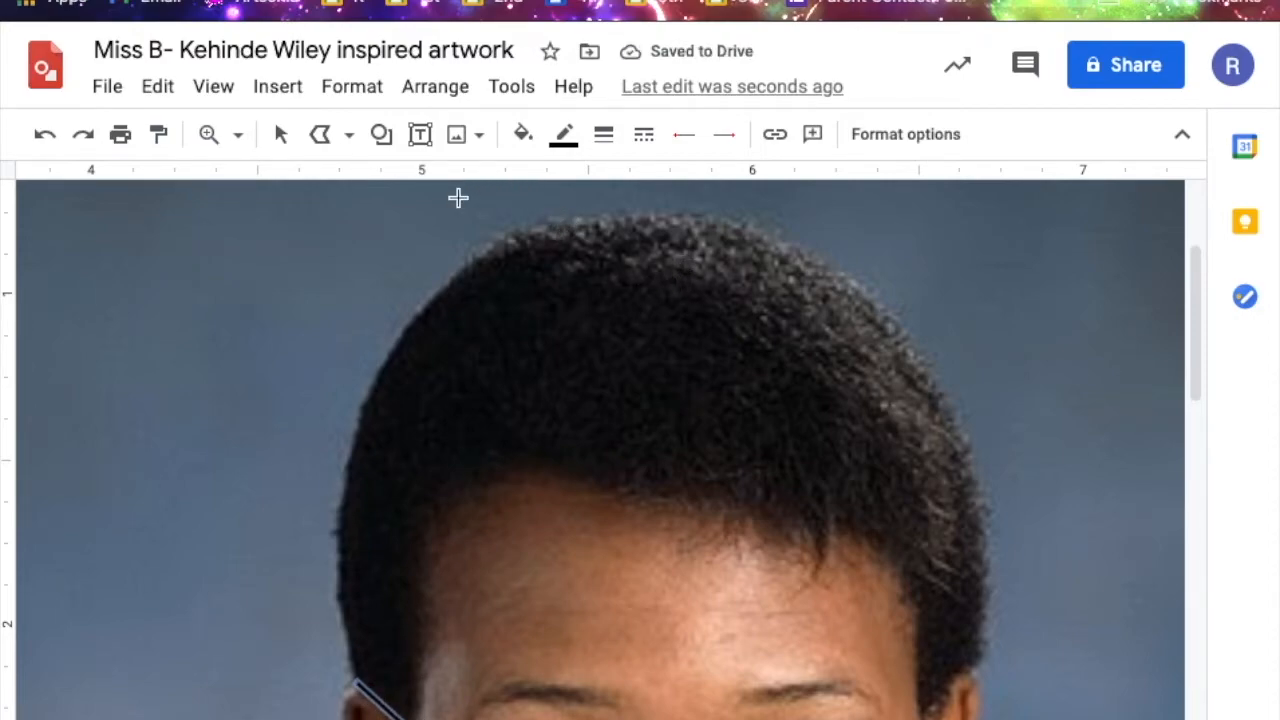
pyautogui.click(43, 143)
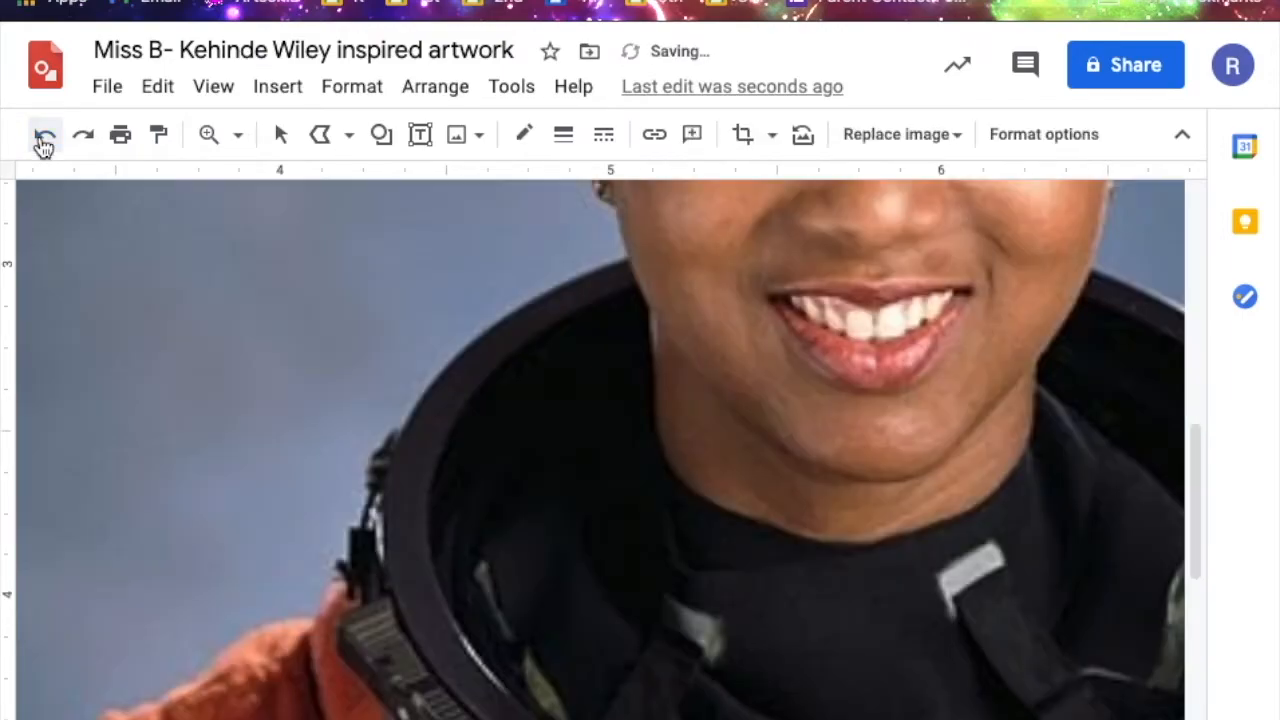
# Draw a closed four-sided polyline about 0.25 in wide over the hair just above the portrait's left-hand ear
pyautogui.scroll(4, 553, 425)
pyautogui.scroll(2, 553, 425)
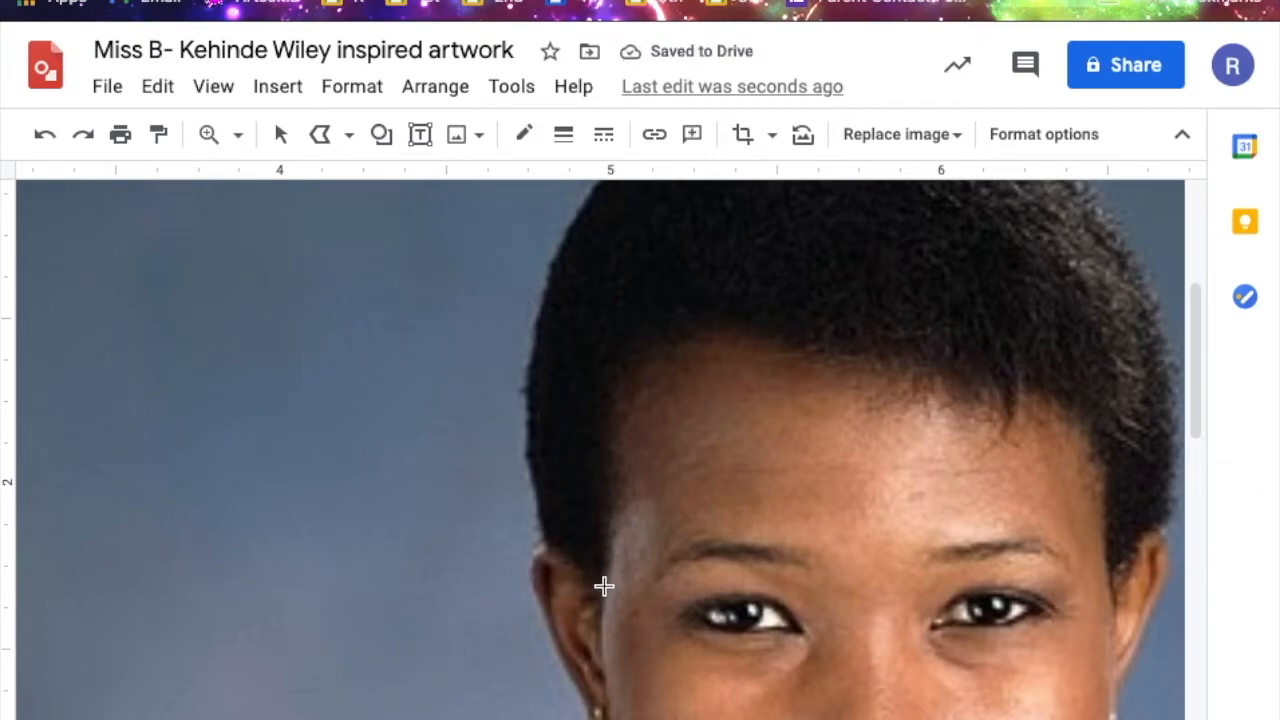
pyautogui.moveTo(604, 582); pyautogui.dragTo(546, 543)
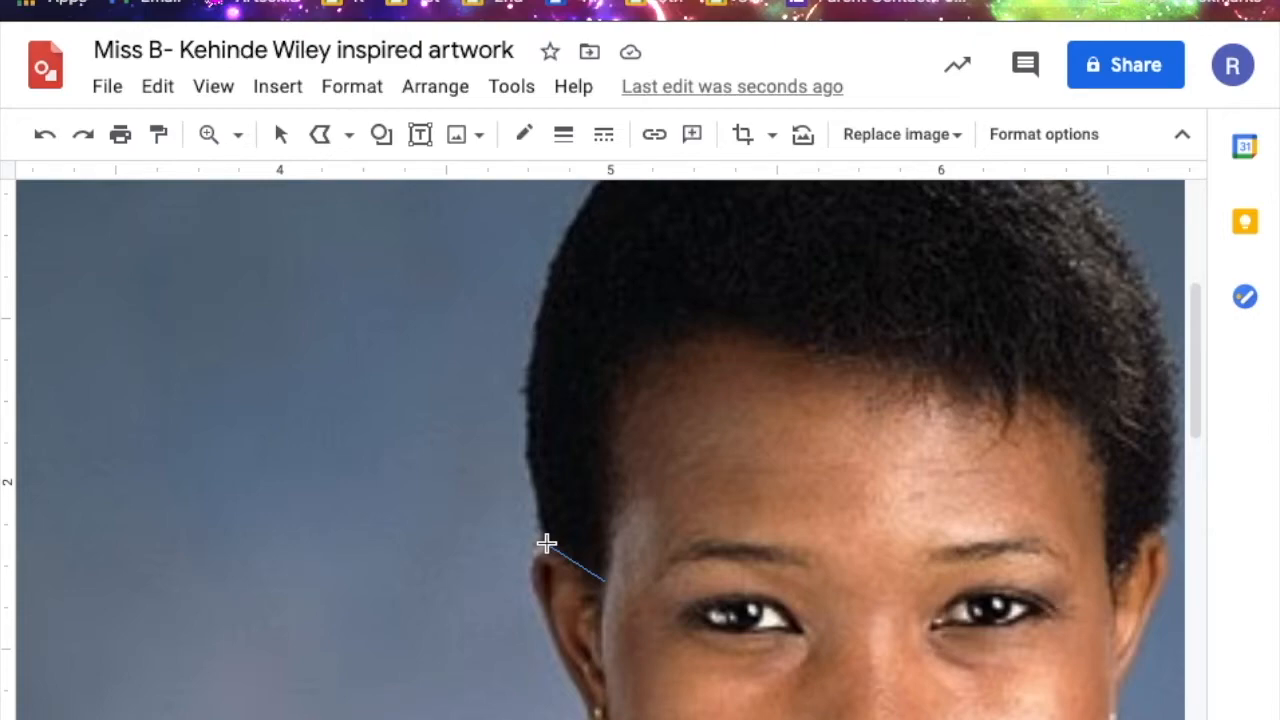
pyautogui.click(545, 540)
pyautogui.click(534, 485)
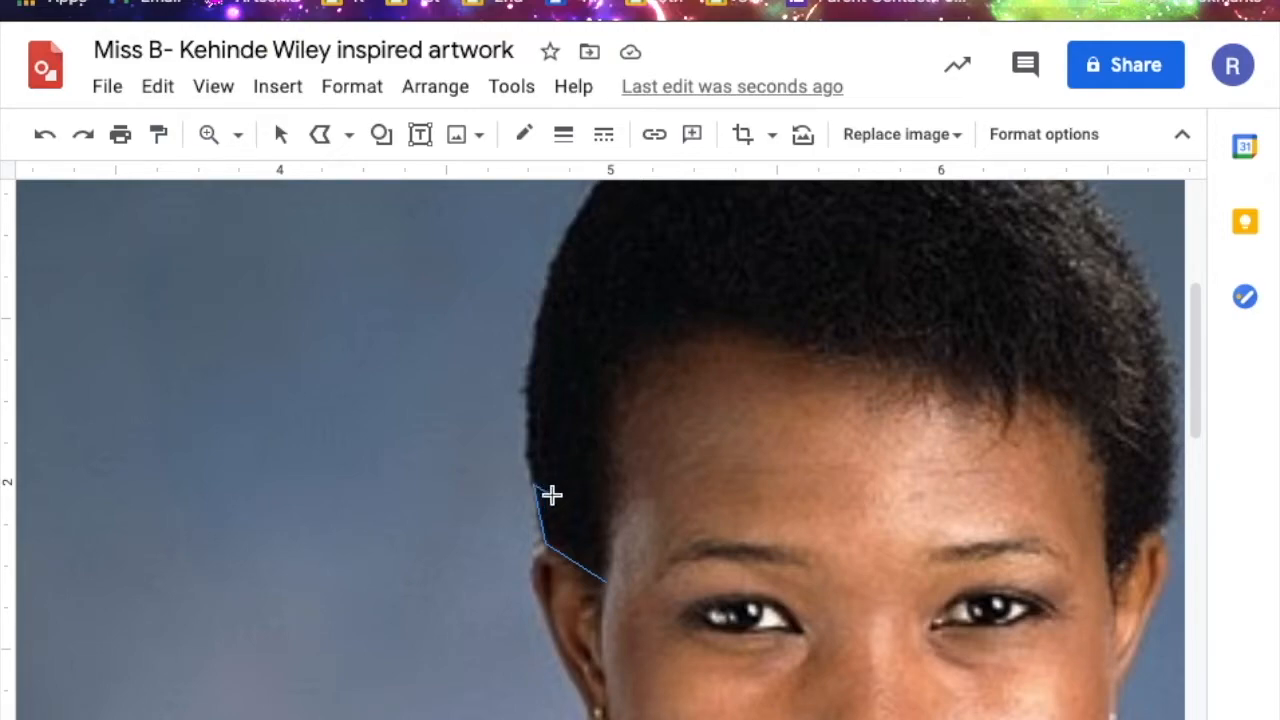
pyautogui.click(611, 529)
pyautogui.click(607, 581)
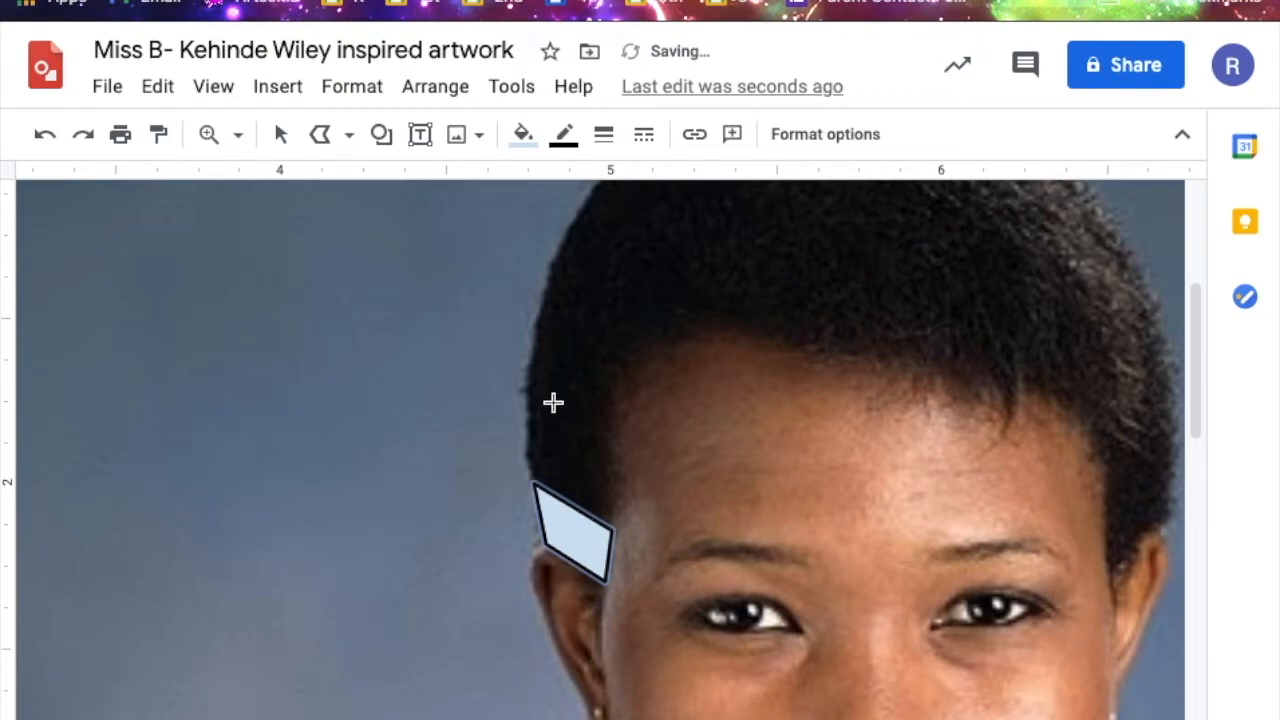
# Draw a second closed polyline about 0.3 in tall just above the first, following the hair's left edge and leaving a narrow gap
pyautogui.scroll(2, 551, 400)
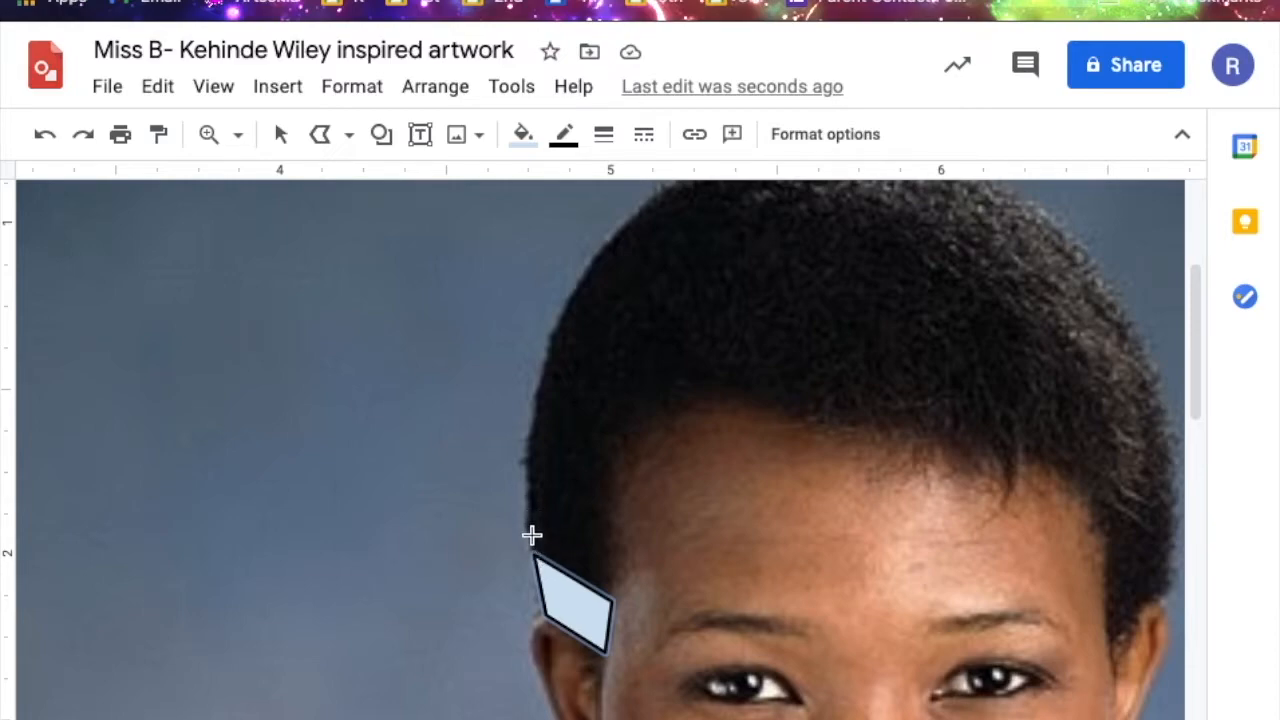
pyautogui.click(528, 525)
pyautogui.click(528, 460)
pyautogui.click(614, 567)
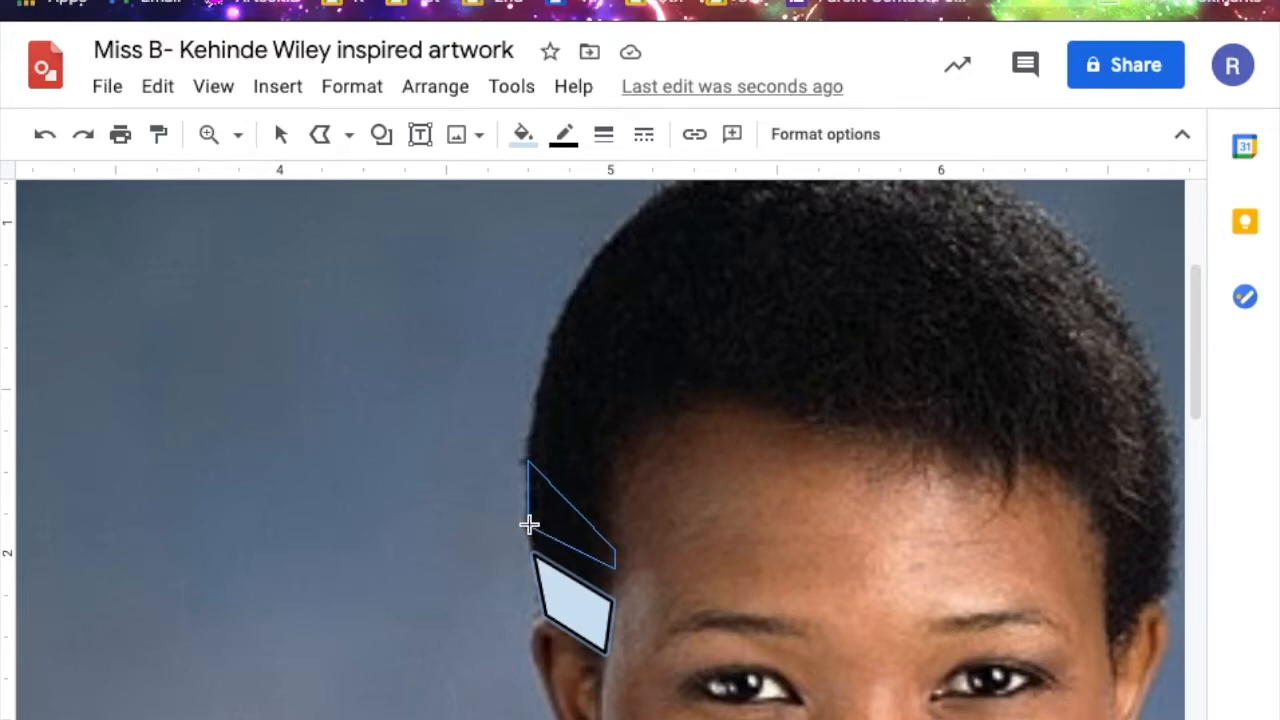
pyautogui.click(529, 526)
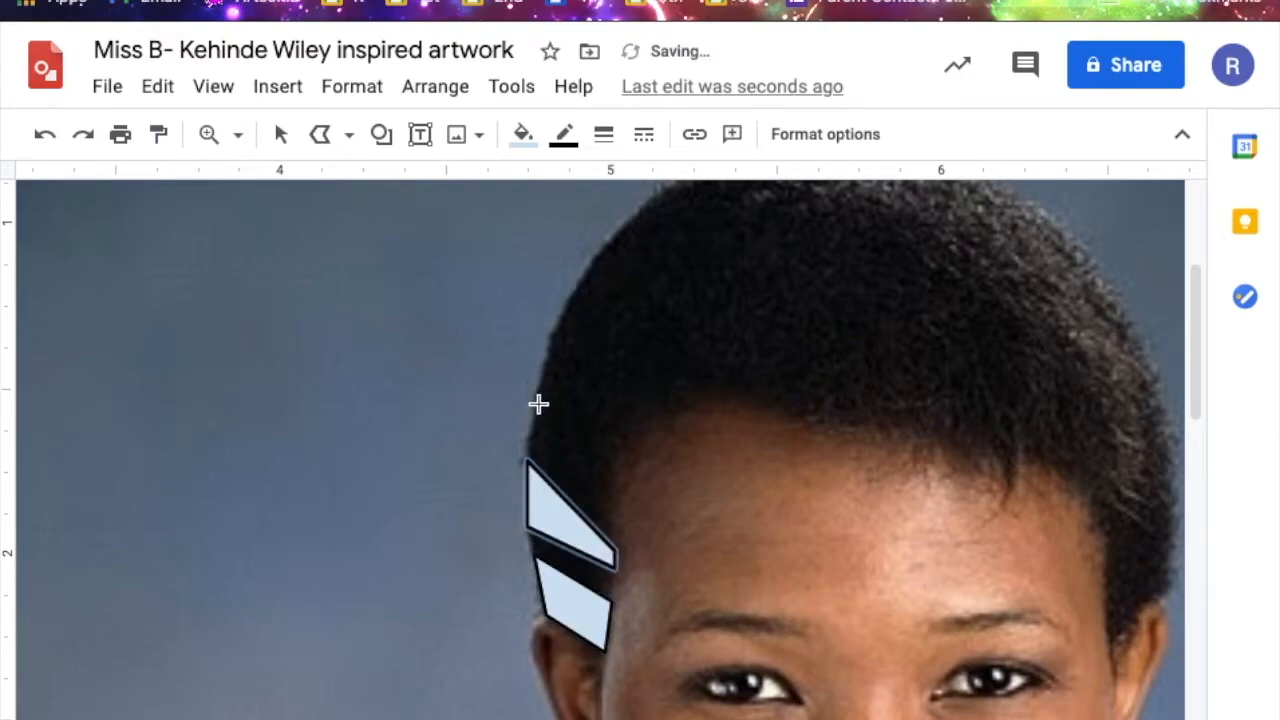
# Draw a closed five-sided polyline about 0.4 in tall along the hair's left edge, above the two existing shapes
pyautogui.click(529, 444)
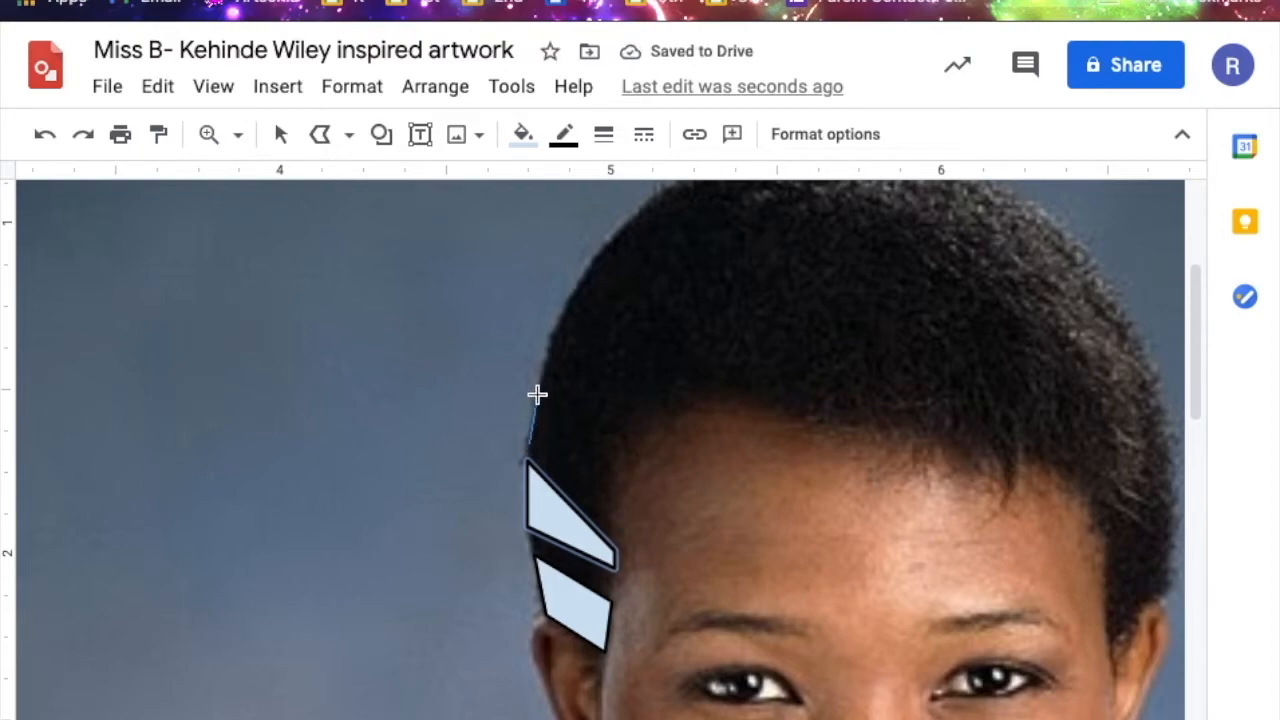
pyautogui.click(538, 390)
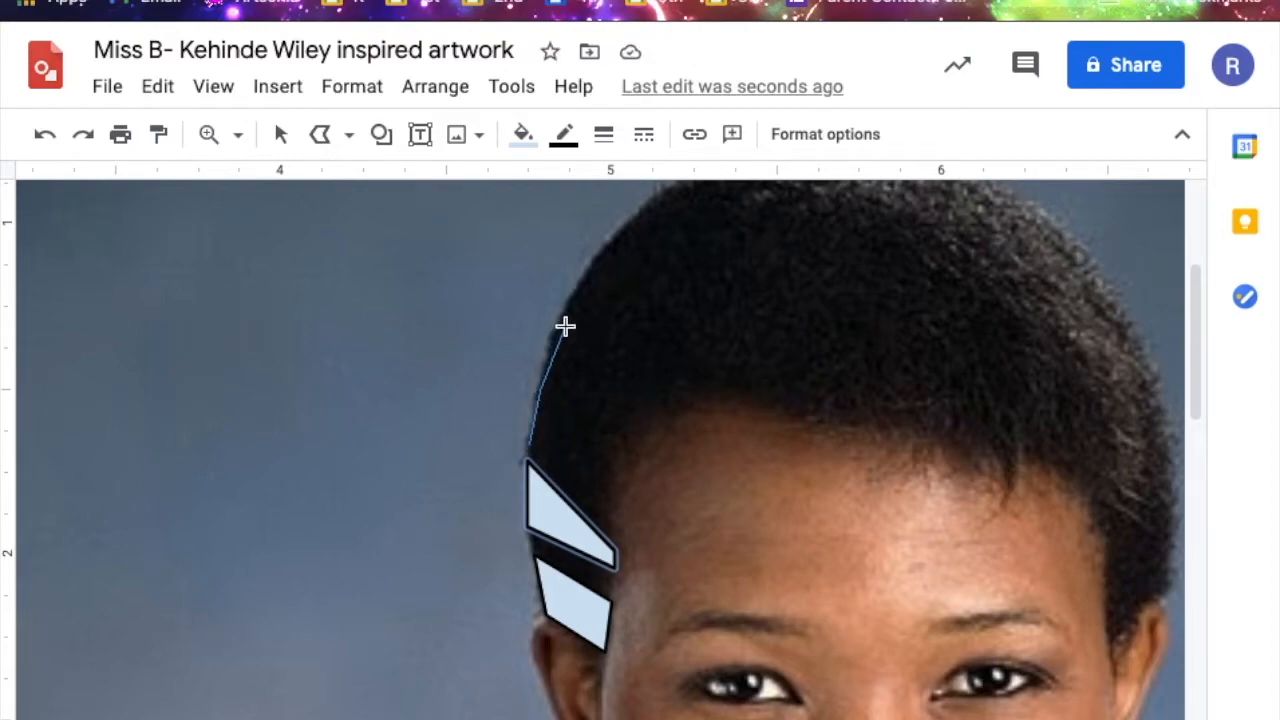
pyautogui.click(565, 326)
pyautogui.click(584, 399)
pyautogui.click(528, 444)
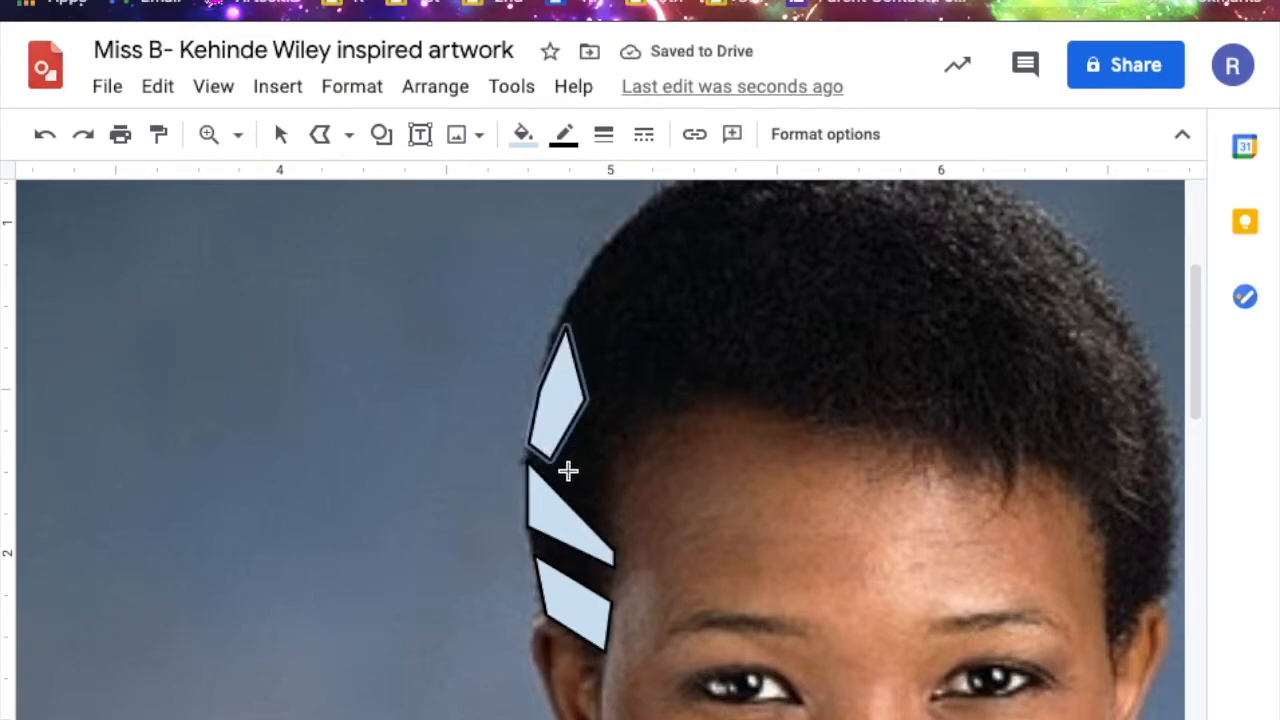
# Draw a closed, bent polyline about 0.45 in tall along the left corner of the forehead hairline, beside the outer shapes
pyautogui.click(564, 471)
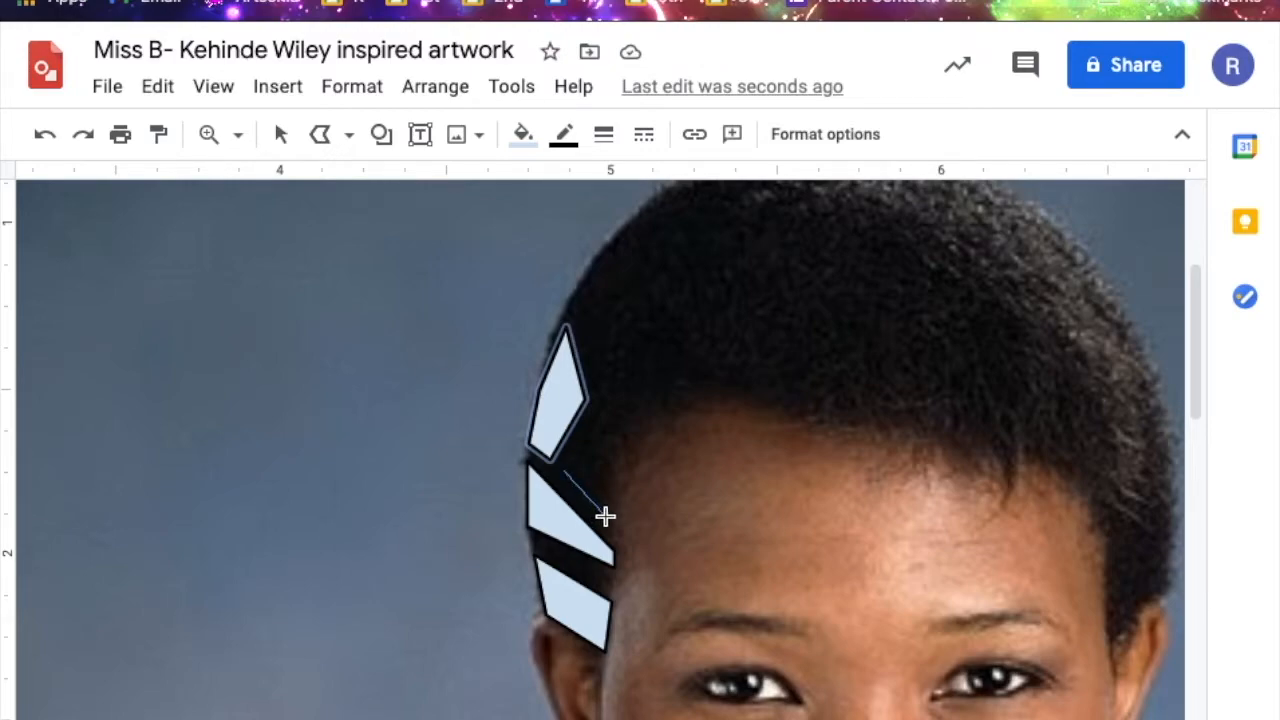
pyautogui.click(608, 518)
pyautogui.click(618, 455)
pyautogui.click(684, 404)
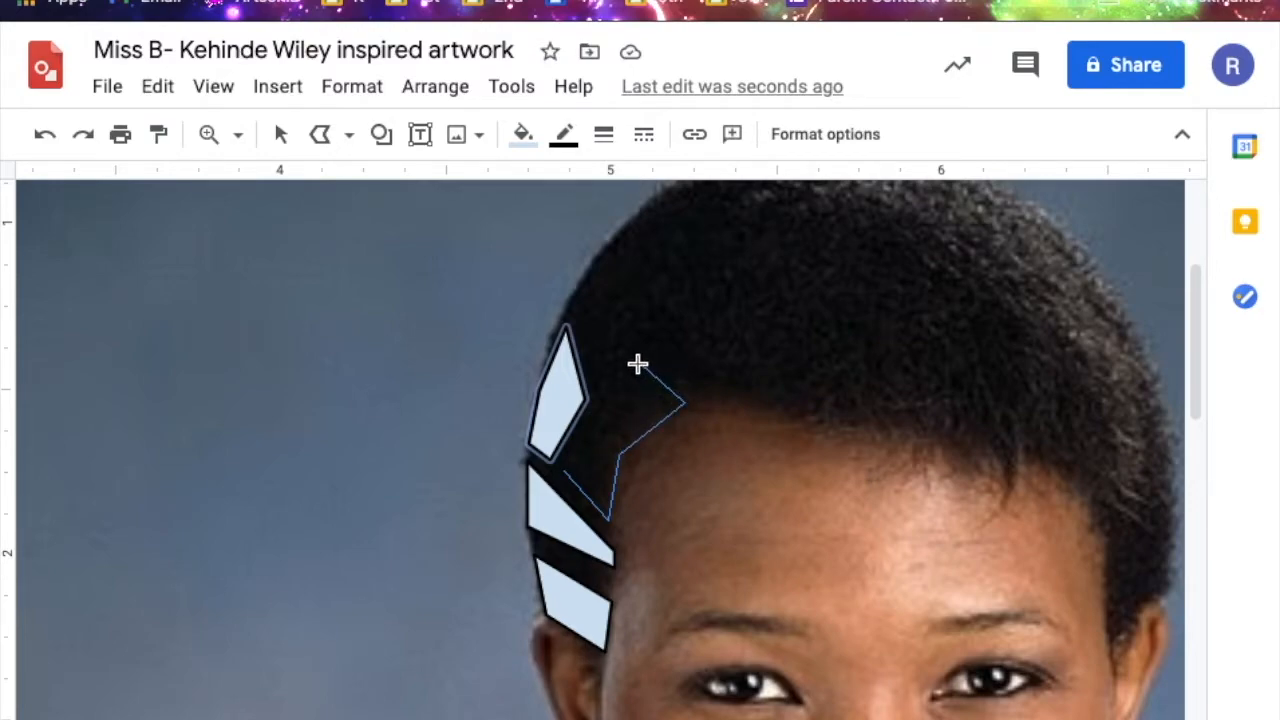
pyautogui.click(638, 364)
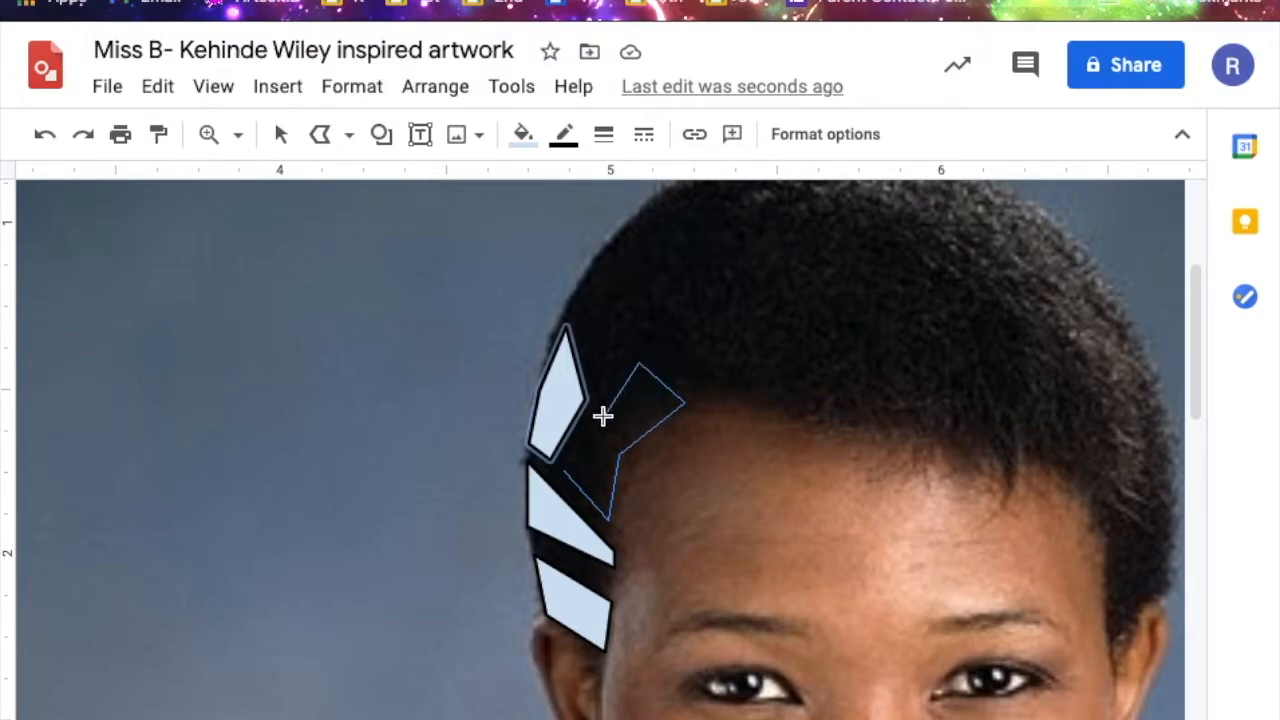
pyautogui.click(565, 469)
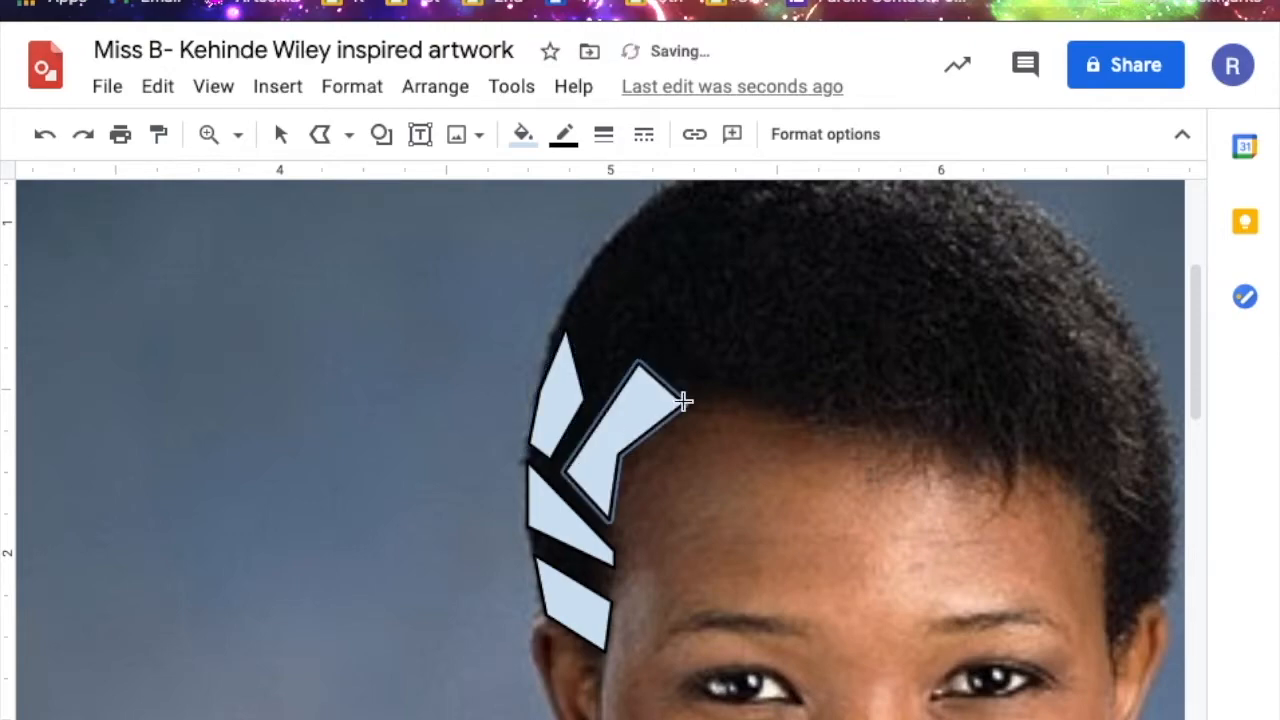
# Draw a closed triangular polyline about 0.3 in tall on the hair's upper left edge, above the existing shapes
pyautogui.scroll(2, 726, 380)
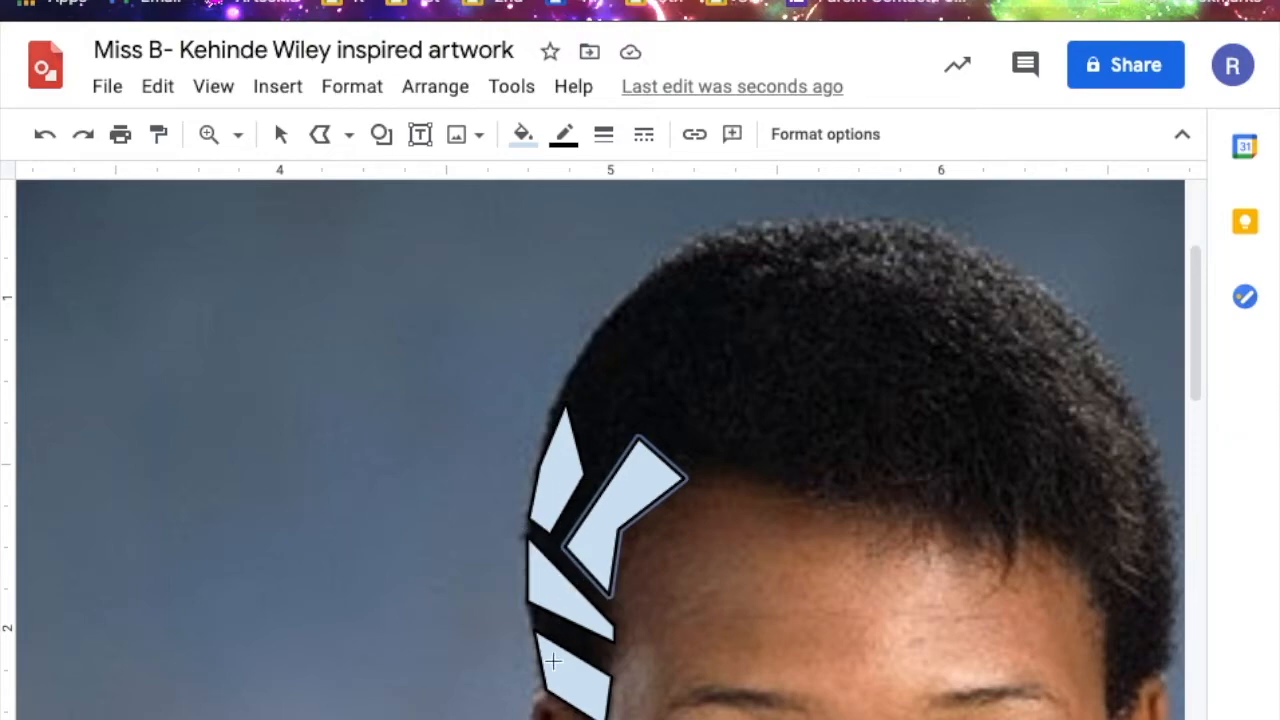
pyautogui.click(570, 385)
pyautogui.click(614, 311)
pyautogui.click(636, 421)
pyautogui.click(577, 391)
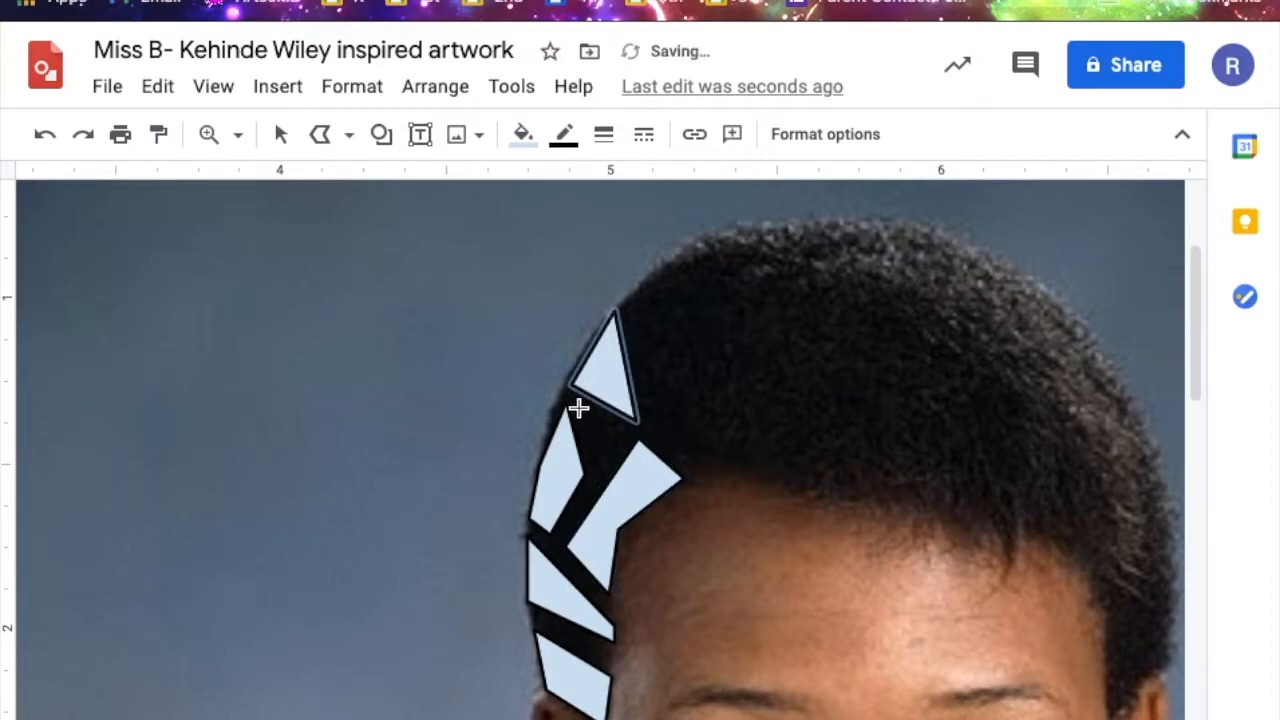
# Draw a small closed triangular polyline about 0.2 in tall in the gap between the three upper shapes on the hair's left side
pyautogui.click(580, 409)
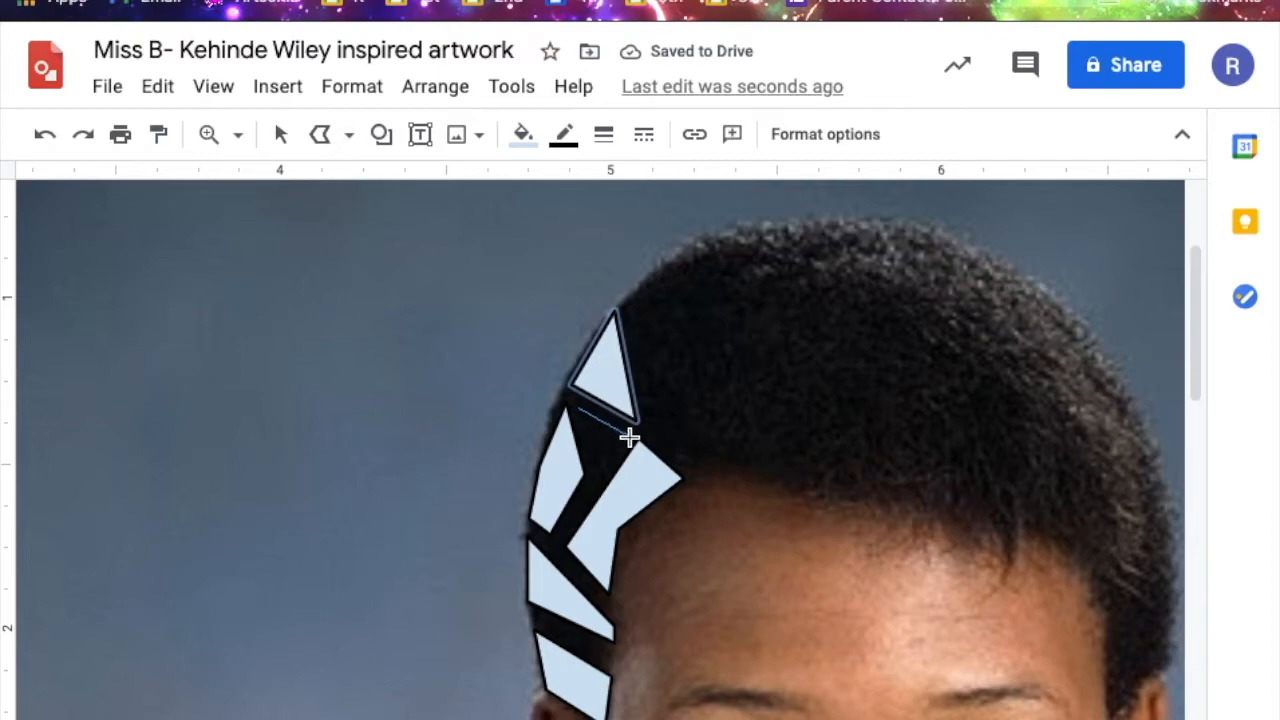
pyautogui.click(630, 437)
pyautogui.click(599, 477)
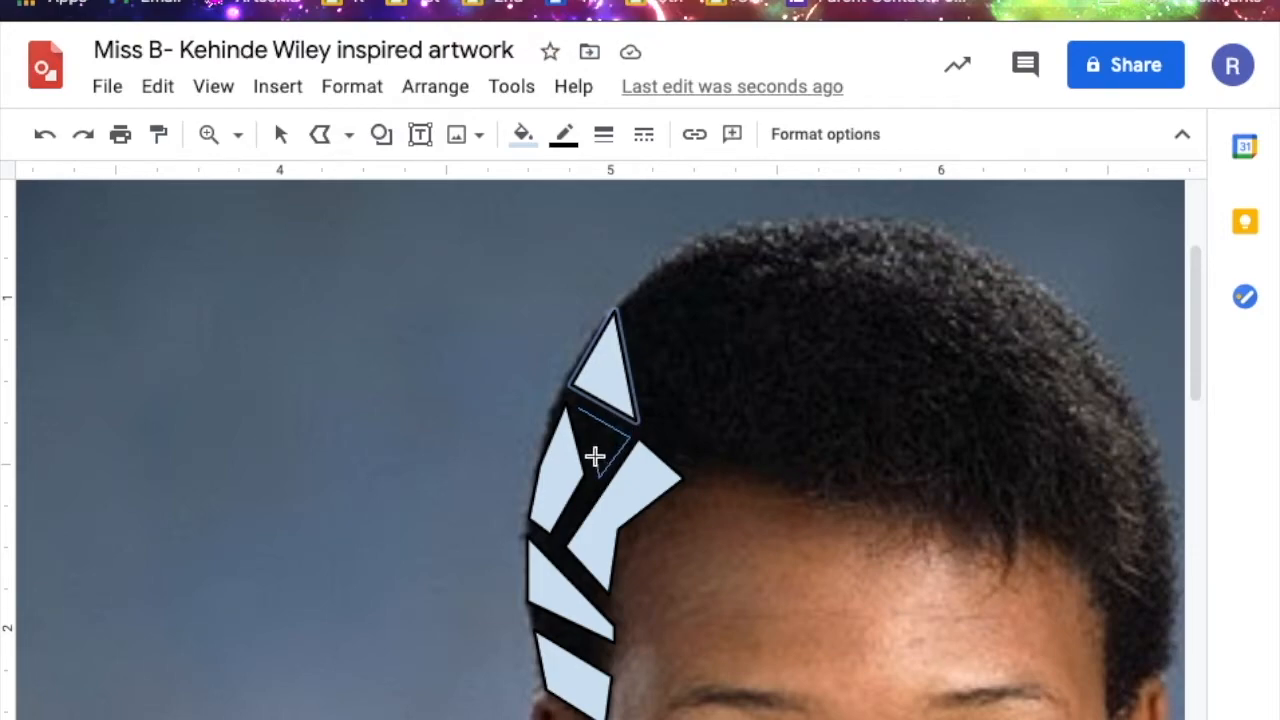
pyautogui.click(578, 410)
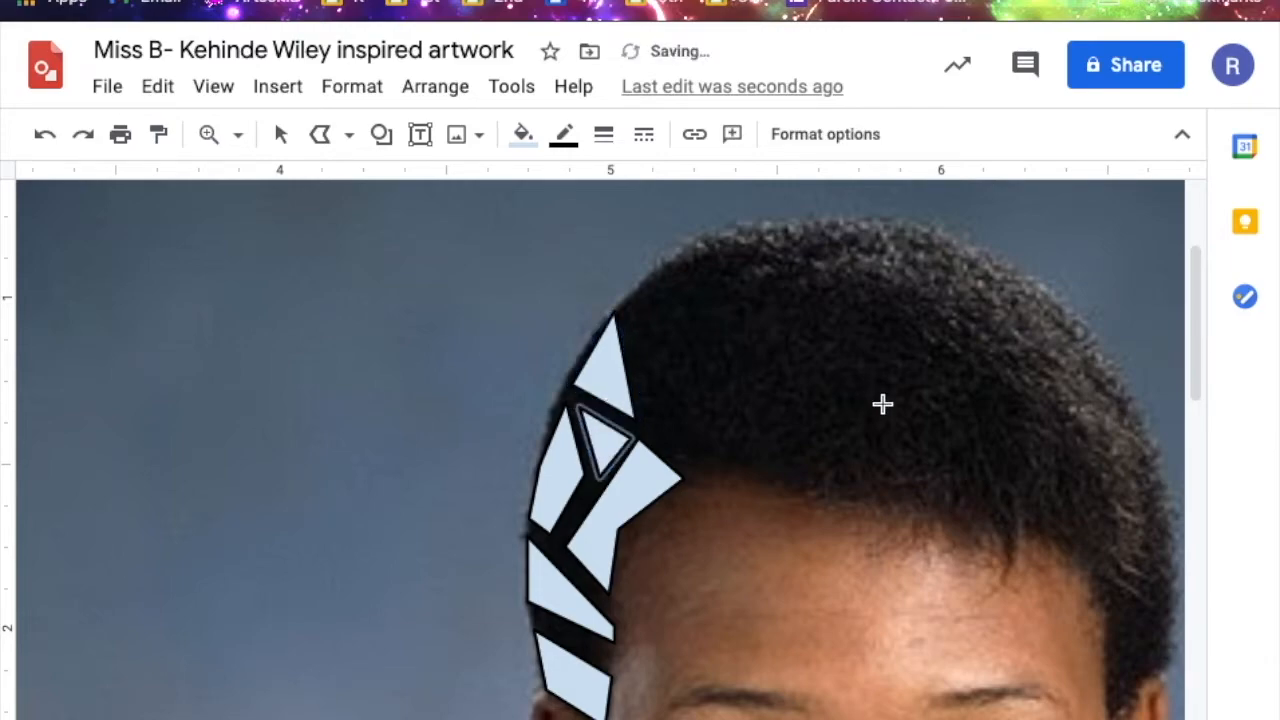
# Draw a closed four-sided polyline about 0.4 in tall along the hair's upper left edge, above the outer triangle
pyautogui.click(626, 305)
pyautogui.click(661, 267)
pyautogui.click(714, 243)
pyautogui.click(707, 366)
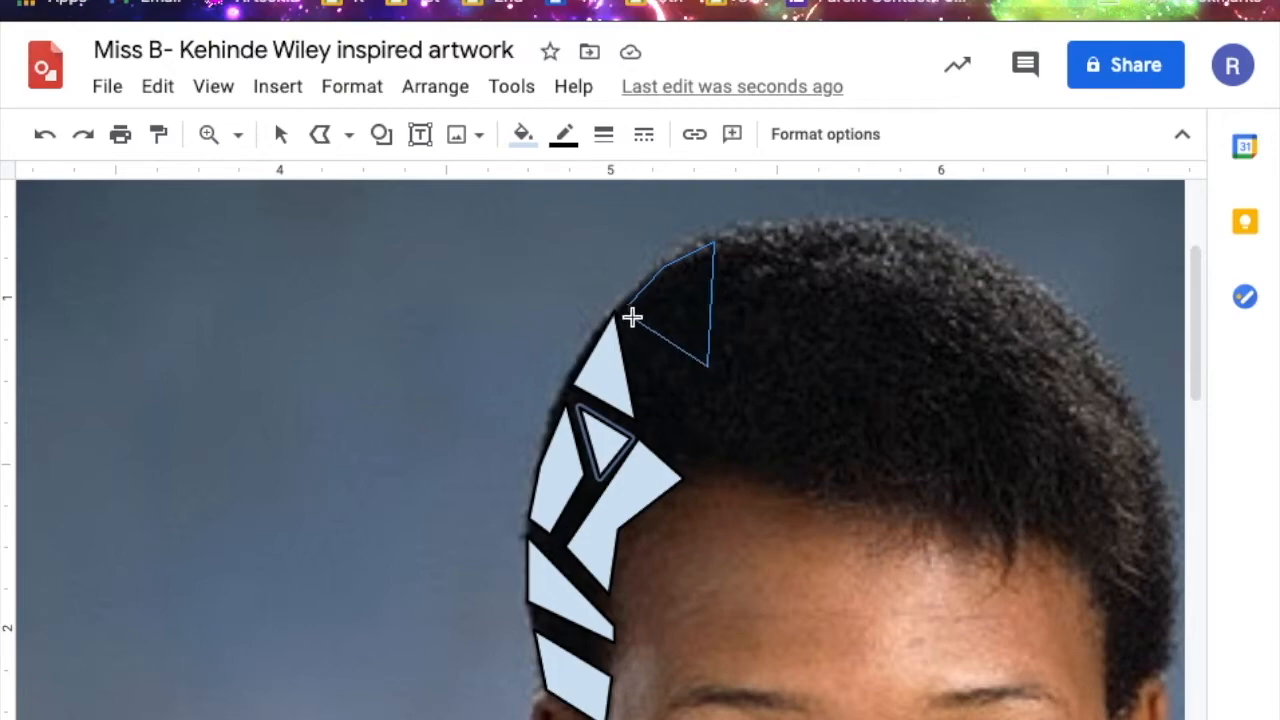
pyautogui.click(627, 306)
# Draw a closed triangular polyline about 0.35 in tall just beneath the new four-sided shape, beside the outer triangle
pyautogui.click(626, 322)
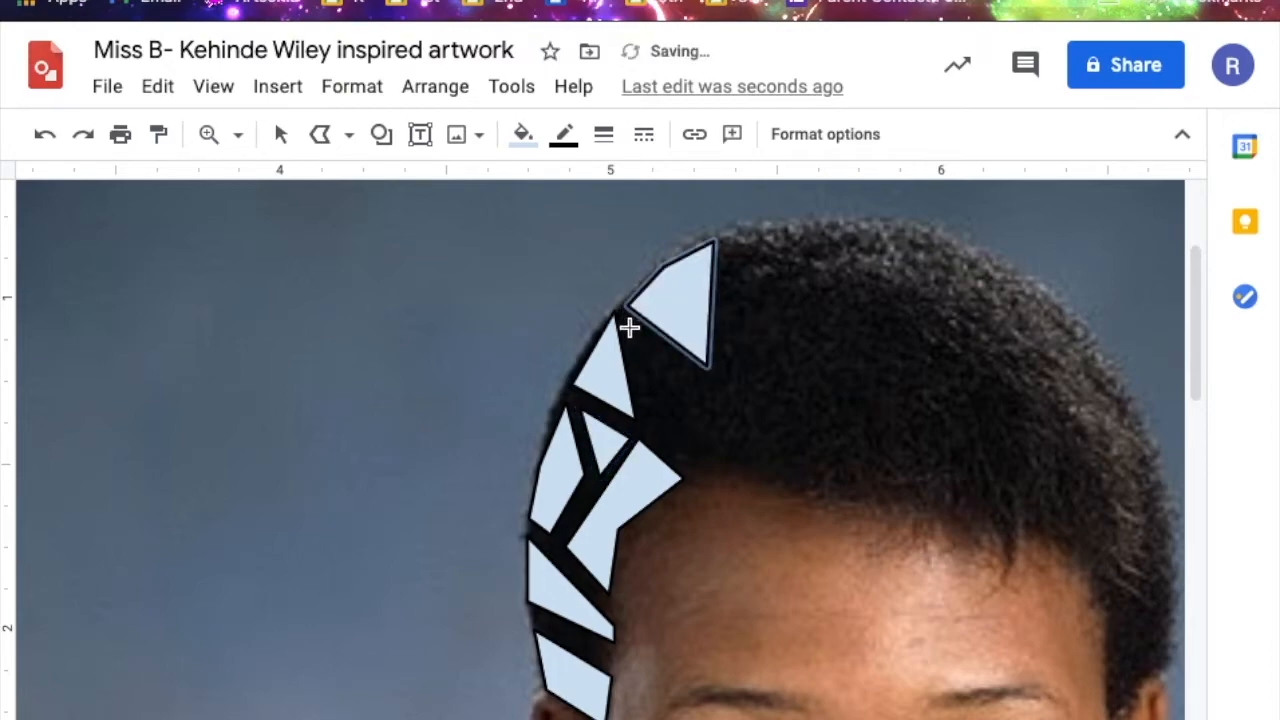
pyautogui.click(698, 380)
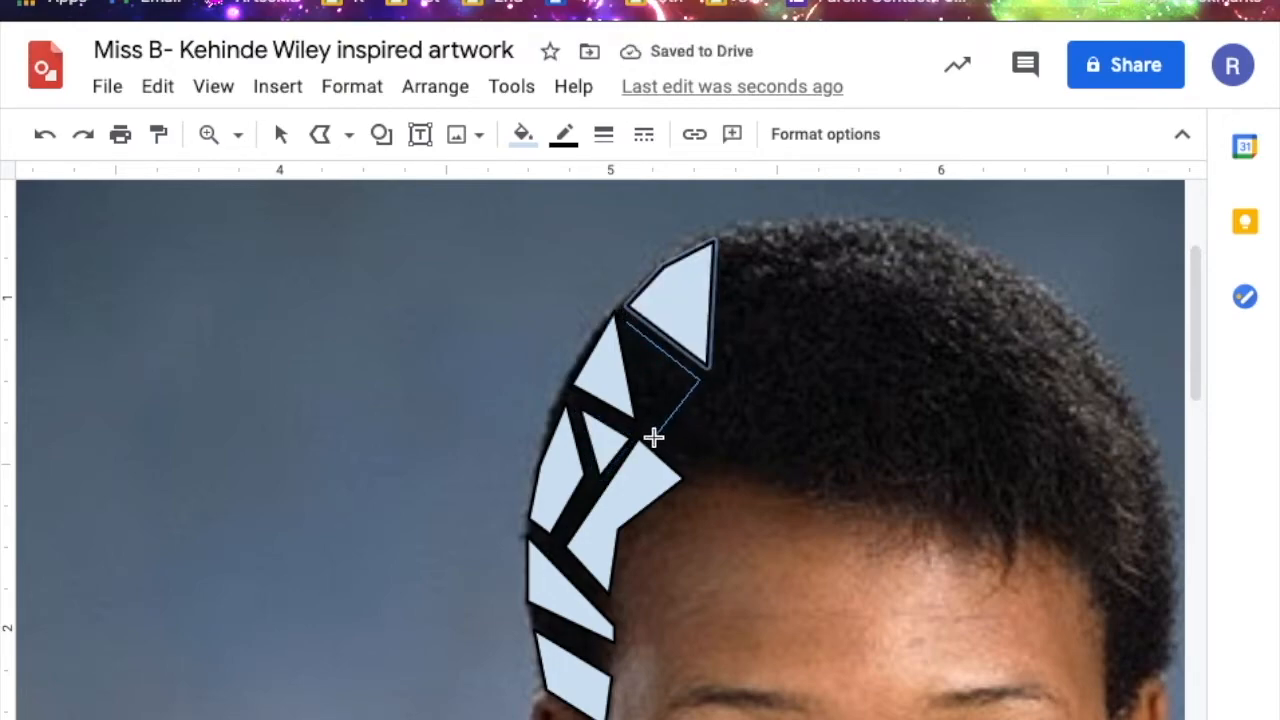
pyautogui.click(653, 437)
pyautogui.click(627, 323)
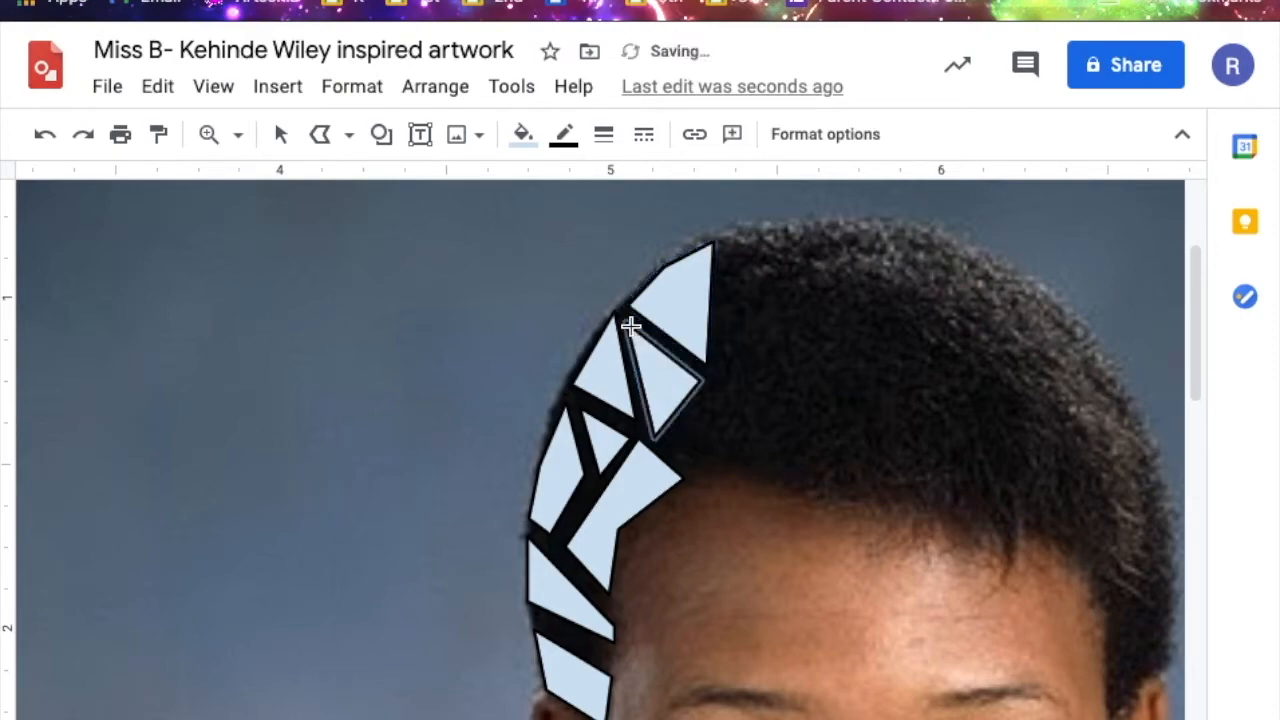
# Draw a closed five-sided polyline about 0.3 in tall on the left part of the hairline, above the forehead
pyautogui.click(671, 446)
pyautogui.click(689, 479)
pyautogui.click(780, 487)
pyautogui.click(780, 391)
pyautogui.click(722, 382)
pyautogui.click(672, 446)
# Draw a tall closed four-sided polyline about 0.5 in high from the hair's top edge down to the five-sided hairline shape
pyautogui.click(789, 218)
pyautogui.click(794, 381)
pyautogui.click(722, 368)
pyautogui.click(731, 234)
pyautogui.click(789, 218)
# Draw a closed four-sided polyline about 0.3 in wide at the hair's top centre, right of the tall shape
pyautogui.click(808, 222)
pyautogui.click(881, 218)
pyautogui.click(898, 278)
pyautogui.click(808, 272)
pyautogui.click(808, 222)
# Draw a closed four-sided polyline about 0.35 in wide directly below the top centre shape, leaving a narrow gap
pyautogui.click(808, 288)
pyautogui.click(808, 376)
pyautogui.click(917, 376)
pyautogui.click(901, 291)
pyautogui.click(808, 288)
# Draw a closed triangular polyline about 0.35 in tall on the middle of the hairline, right of the five-sided shape
pyautogui.click(796, 390)
pyautogui.click(796, 490)
pyautogui.click(900, 502)
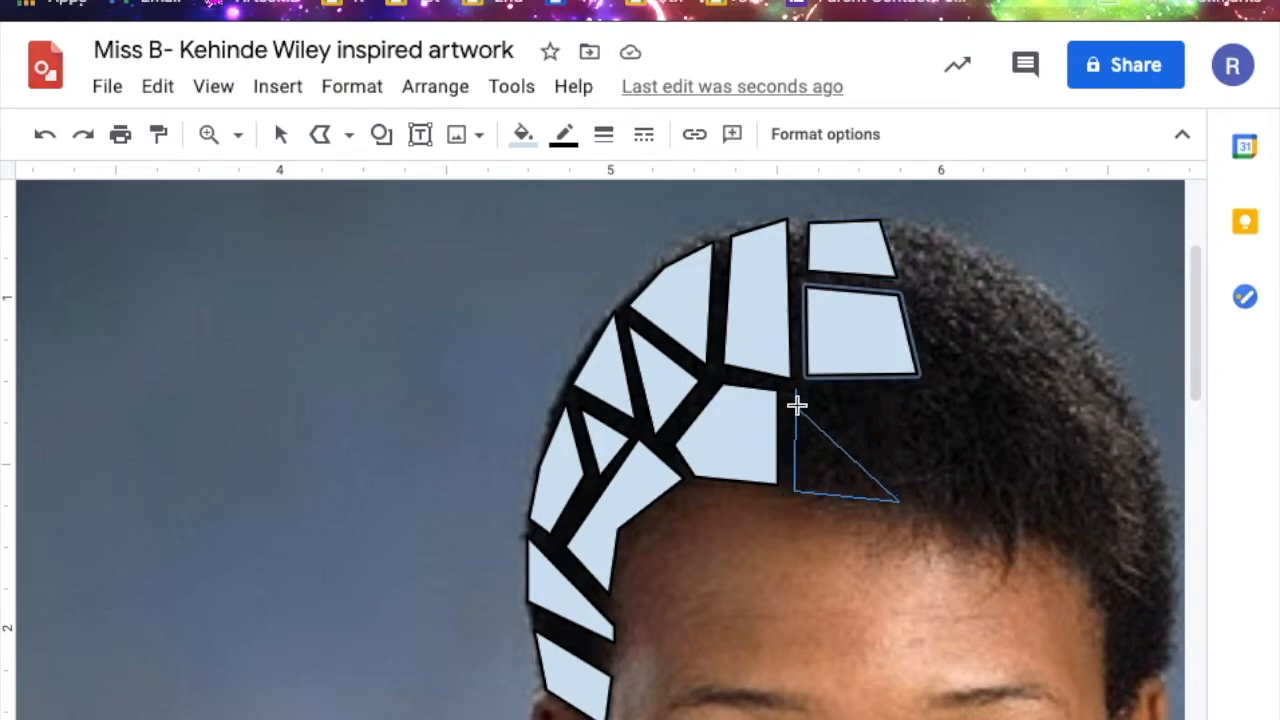
pyautogui.click(796, 390)
# Draw a closed inverted triangular polyline about 0.3 in wide beside the hairline triangle, below the centre shape
pyautogui.click(820, 388)
pyautogui.click(914, 388)
pyautogui.click(902, 468)
pyautogui.click(822, 387)
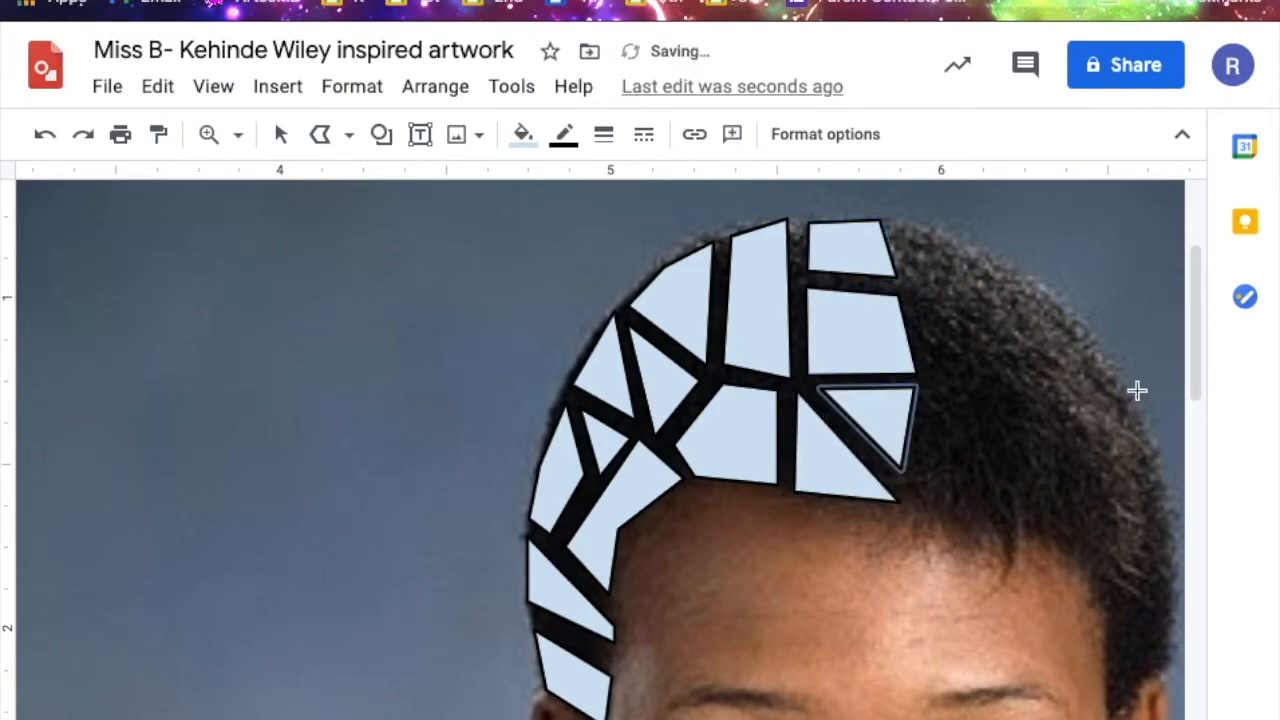
# Draw a closed, downward-pointing triangular polyline about 0.4 in tall on the hair's top edge, right of the top centre shape
pyautogui.hscroll(3, 1137, 389)
pyautogui.click(610, 222)
pyautogui.click(686, 252)
pyautogui.click(662, 354)
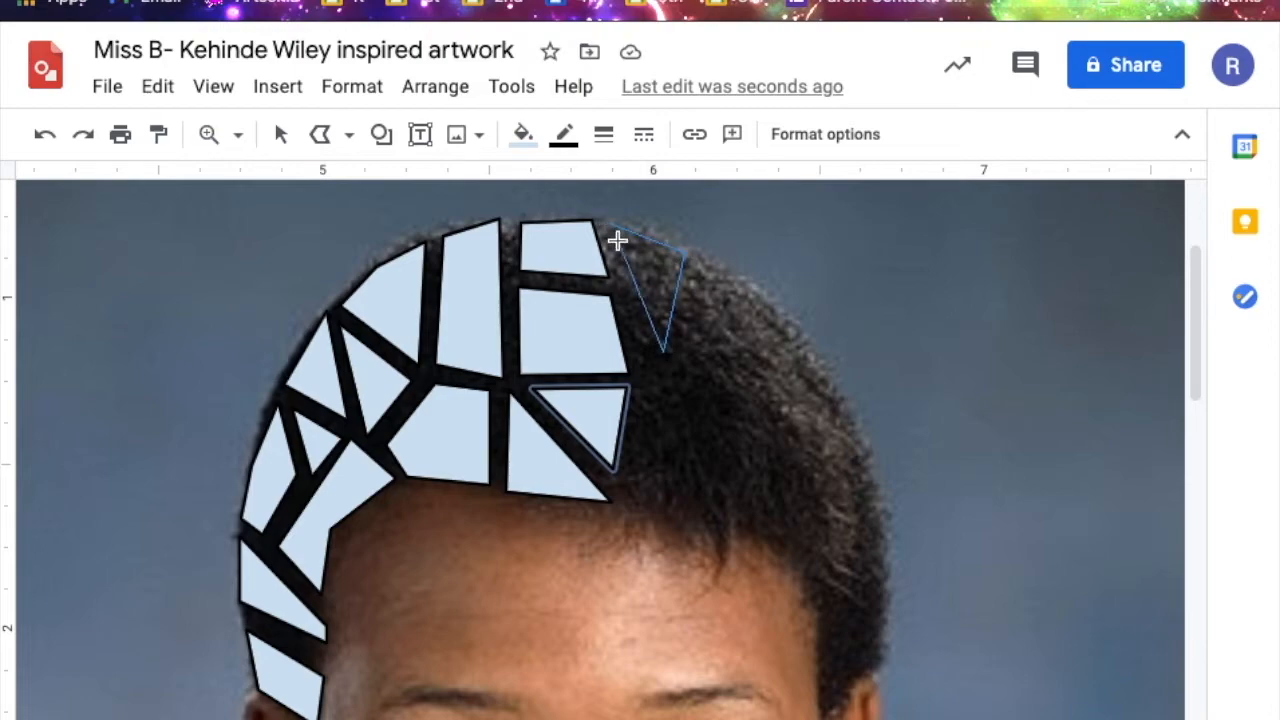
pyautogui.click(610, 222)
# Draw a closed four-sided polyline about 0.45 in tall below that triangle, reaching down to the hairline
pyautogui.click(645, 369)
pyautogui.click(708, 368)
pyautogui.click(680, 520)
pyautogui.click(622, 497)
pyautogui.click(645, 369)
# Draw a closed four-sided polyline about 0.25 in tall along the hair's upper right edge, beside the downward-pointing triangle
pyautogui.click(703, 263)
pyautogui.click(675, 346)
pyautogui.click(751, 347)
pyautogui.doubleClick(760, 296)
# Draw a closed triangular polyline about 0.35 in tall farther down the hair's right edge
pyautogui.click(778, 320)
pyautogui.click(851, 409)
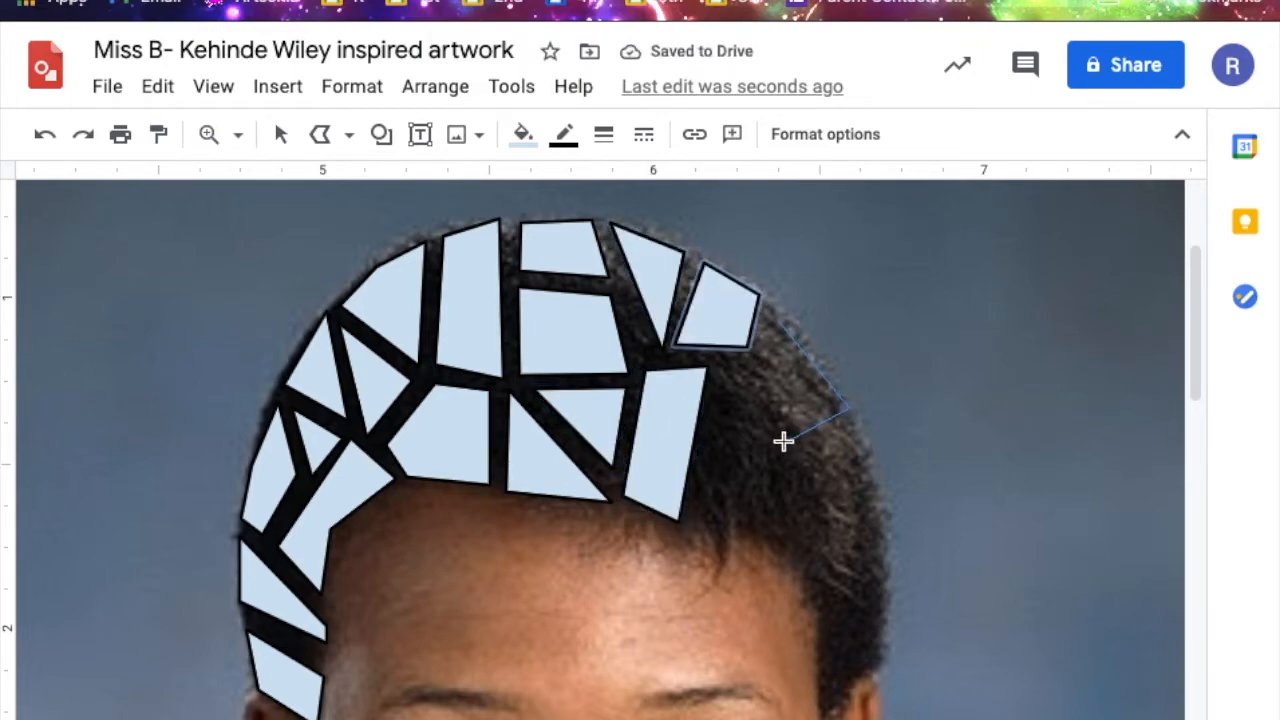
pyautogui.click(784, 443)
pyautogui.click(778, 320)
# Draw a closed four-sided polyline about 0.3 in tall in the gap between the right edge triangle and the tall hairline shape
pyautogui.click(726, 364)
pyautogui.click(762, 360)
pyautogui.click(769, 448)
pyautogui.click(711, 461)
pyautogui.click(728, 363)
# Draw a closed four-sided polyline about 0.3 in wide on the right part of the hairline, above the forehead
pyautogui.click(703, 485)
pyautogui.click(706, 527)
pyautogui.click(795, 540)
pyautogui.click(802, 452)
pyautogui.click(703, 485)
# Draw a narrow closed triangular polyline about 0.4 in tall along the hair's right edge, below the larger edge triangle
pyautogui.click(822, 442)
pyautogui.click(855, 424)
pyautogui.click(881, 564)
pyautogui.click(822, 442)
# Draw a closed five-sided polyline about 0.6 in tall down the right side of the hair, beside the narrow triangle
pyautogui.click(817, 475)
pyautogui.click(805, 580)
pyautogui.click(822, 606)
pyautogui.click(820, 668)
pyautogui.click(890, 618)
pyautogui.click(817, 475)
# Draw a small closed four-sided polyline about 0.2 in tall at the hair's lower right end, beside the ear
pyautogui.click(819, 695)
pyautogui.click(830, 718)
pyautogui.click(879, 672)
pyautogui.click(880, 652)
pyautogui.click(819, 695)
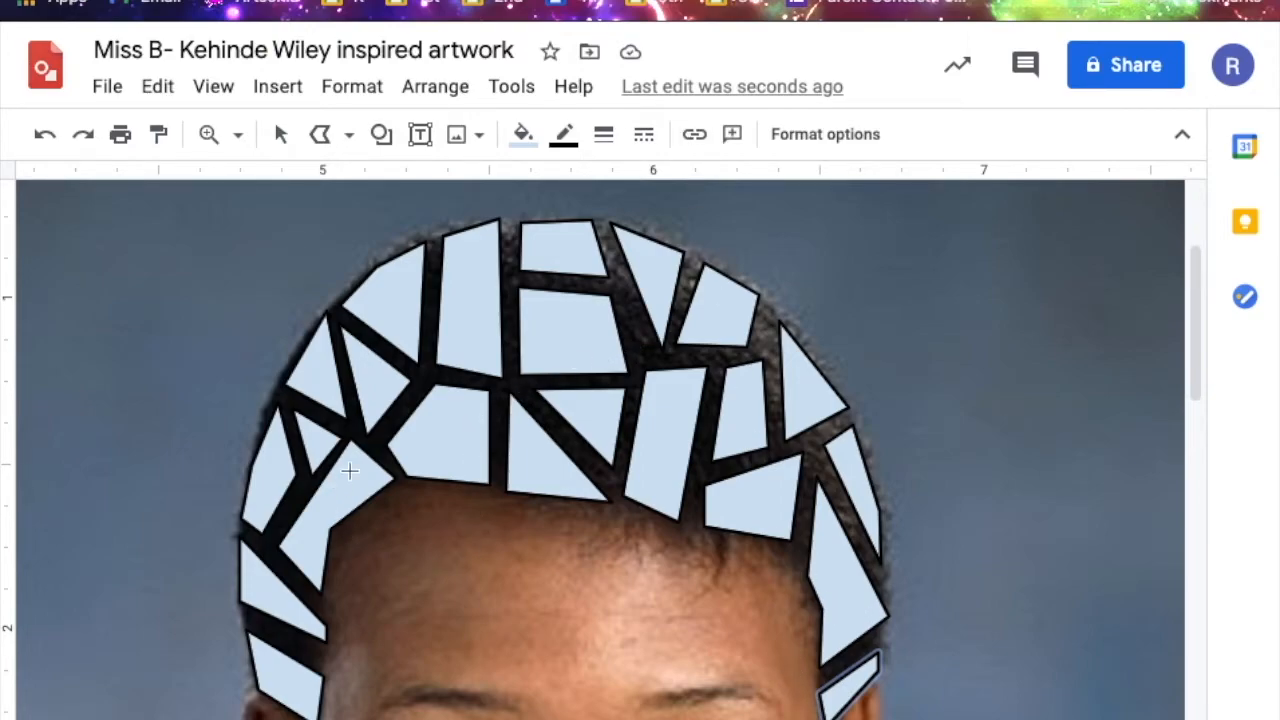
# Fill the small shape beside the right ear with black and switch to the Select tool
pyautogui.click(517, 140)
pyautogui.click(534, 278)
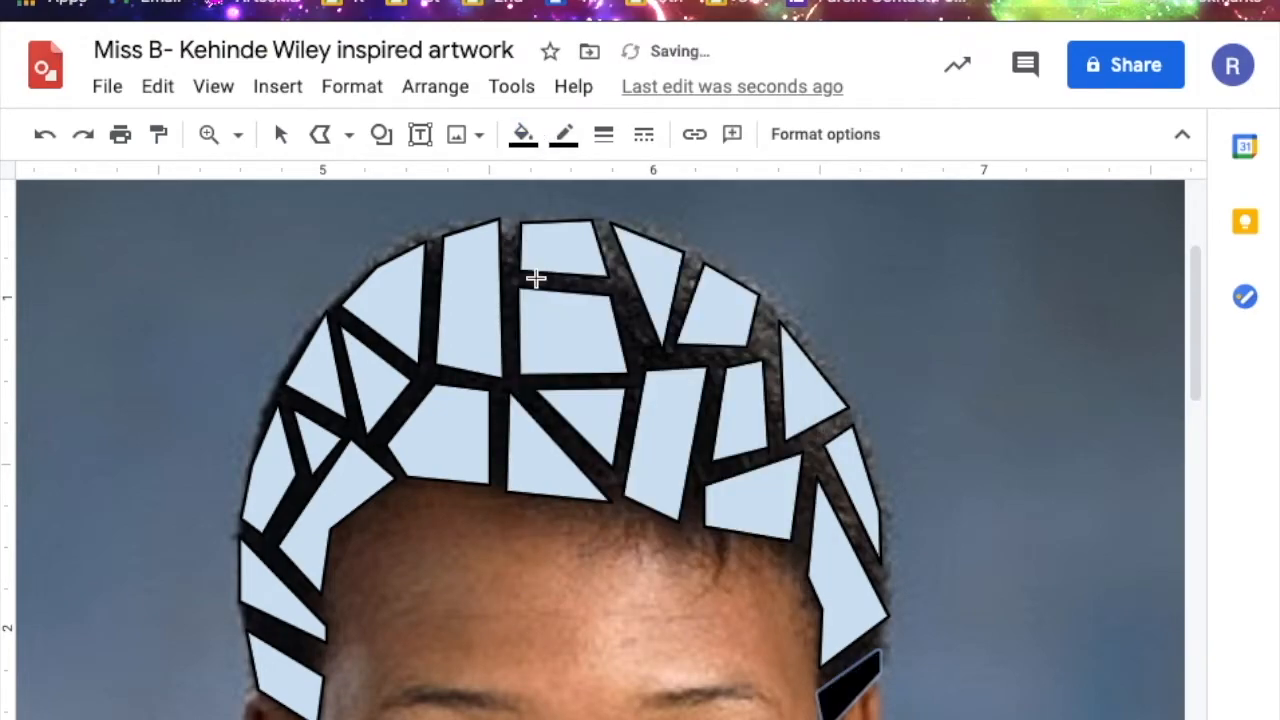
pyautogui.click(280, 134)
pyautogui.click(856, 588)
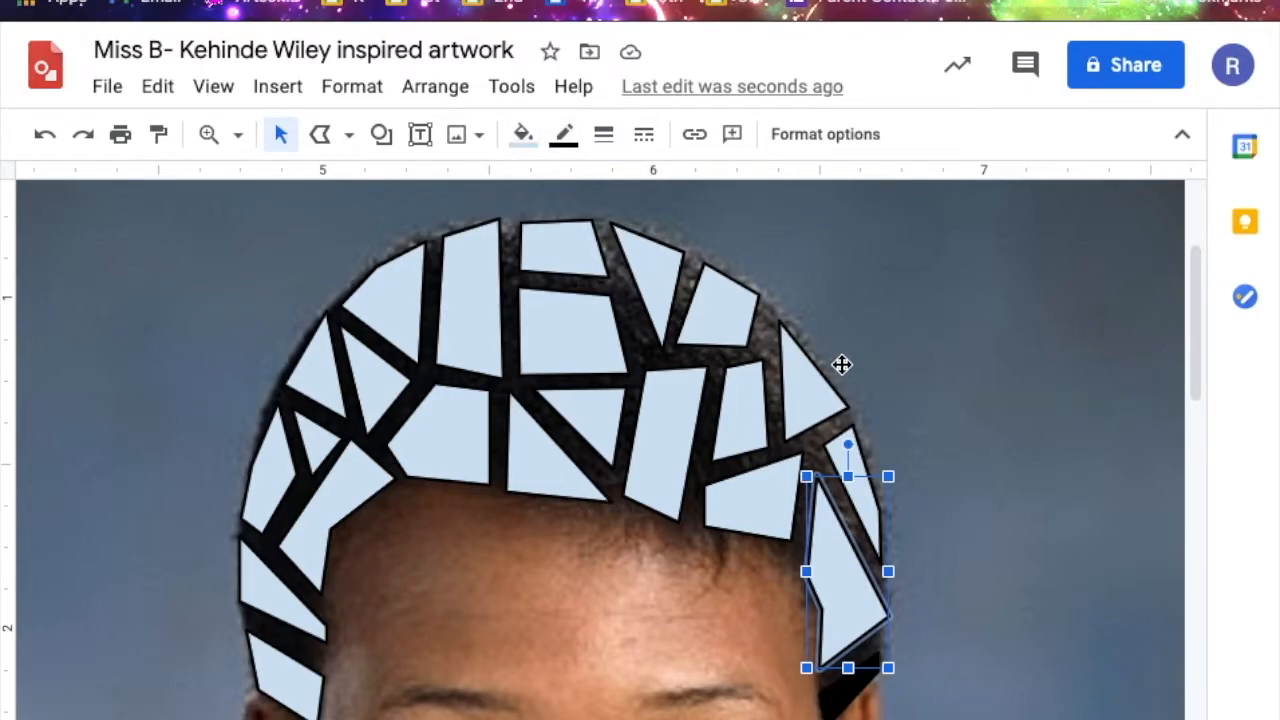
pyautogui.click(944, 595)
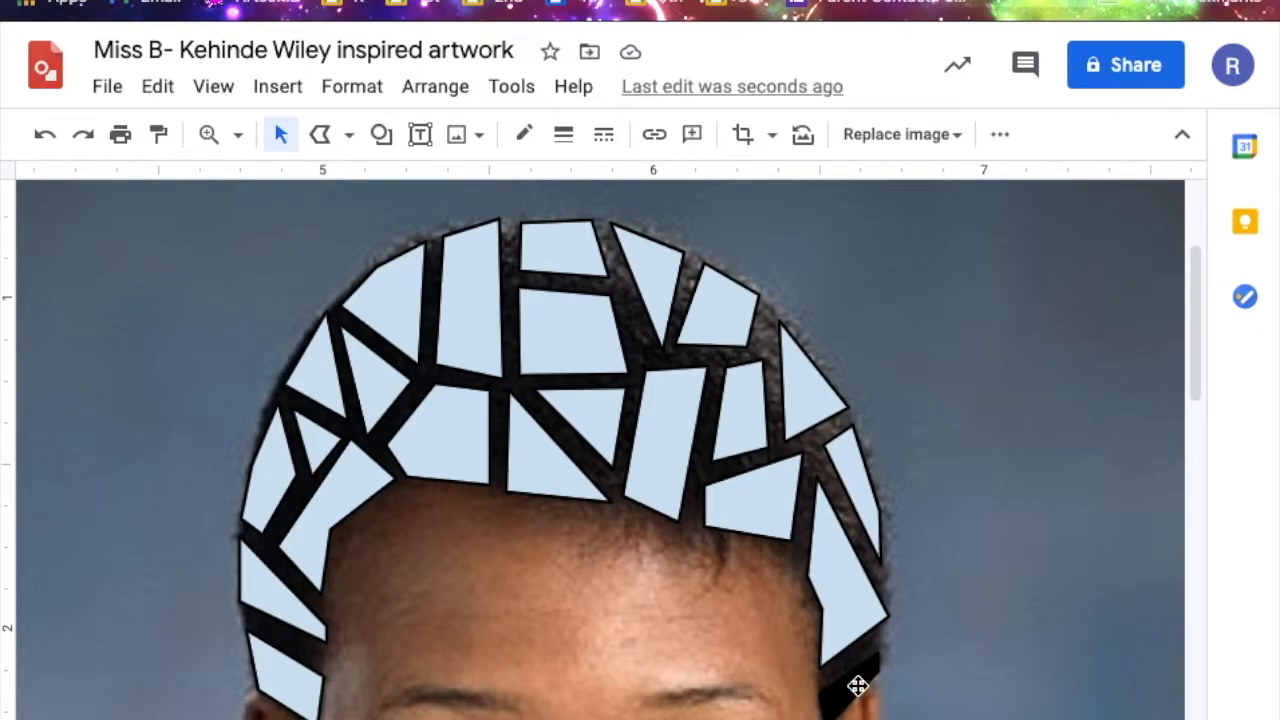
pyautogui.click(280, 688)
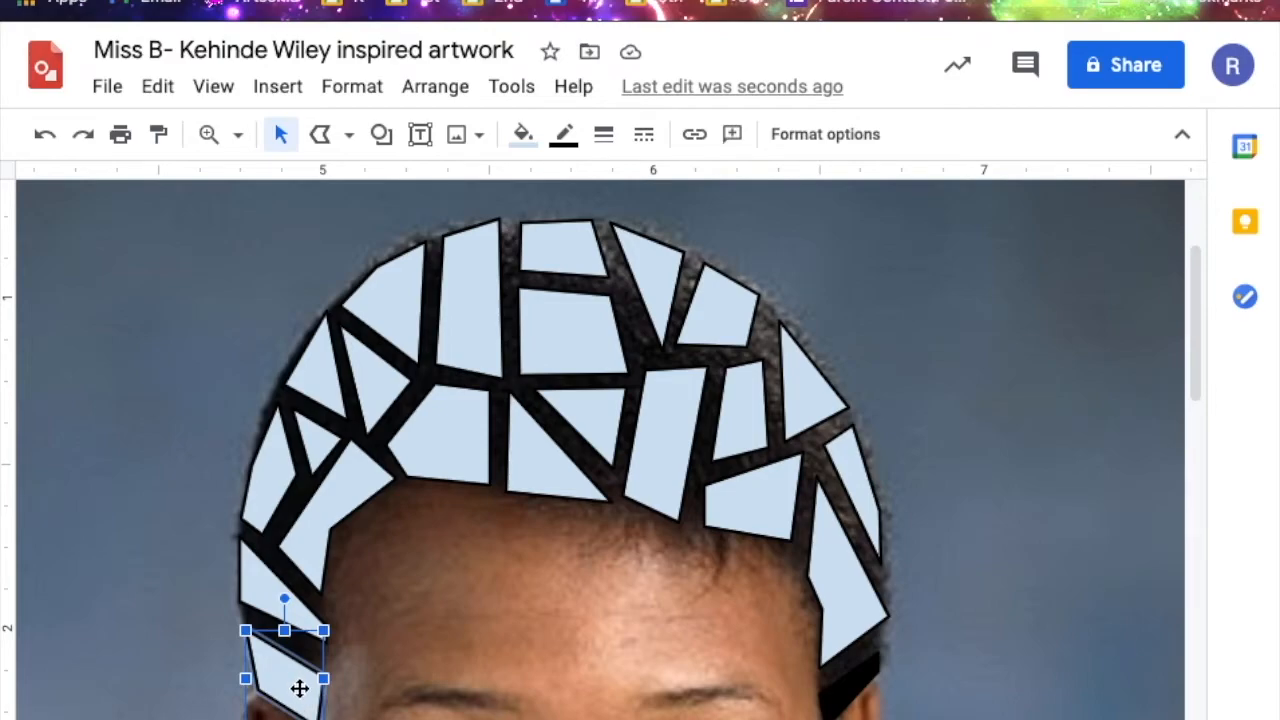
pyautogui.click(258, 581)
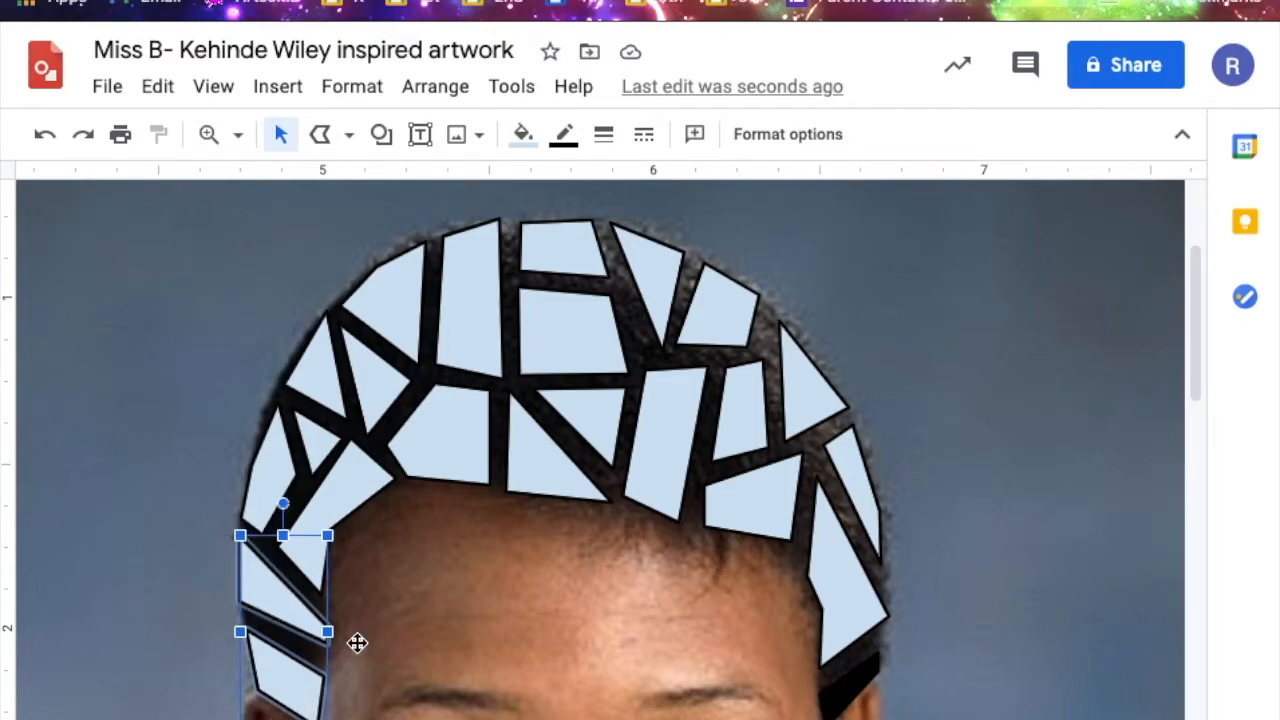
pyautogui.click(363, 476)
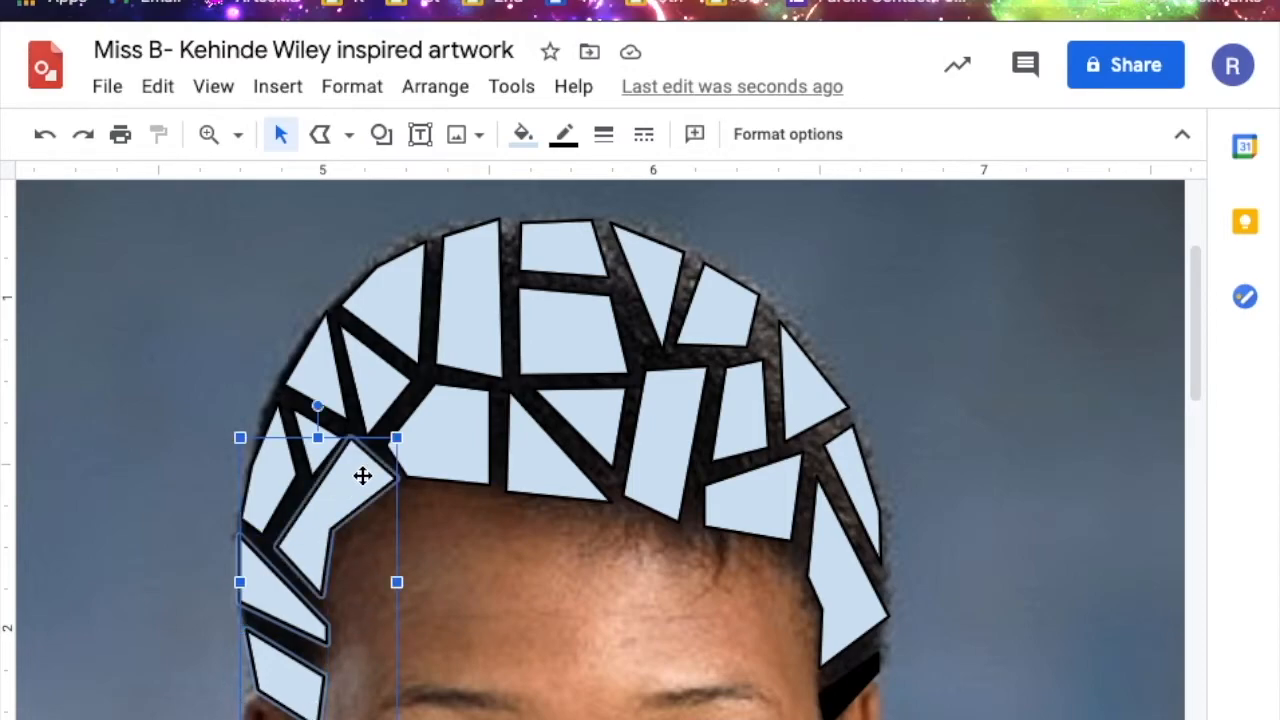
pyautogui.keyDown('shift'); pyautogui.click(320, 456); pyautogui.keyUp('shift')
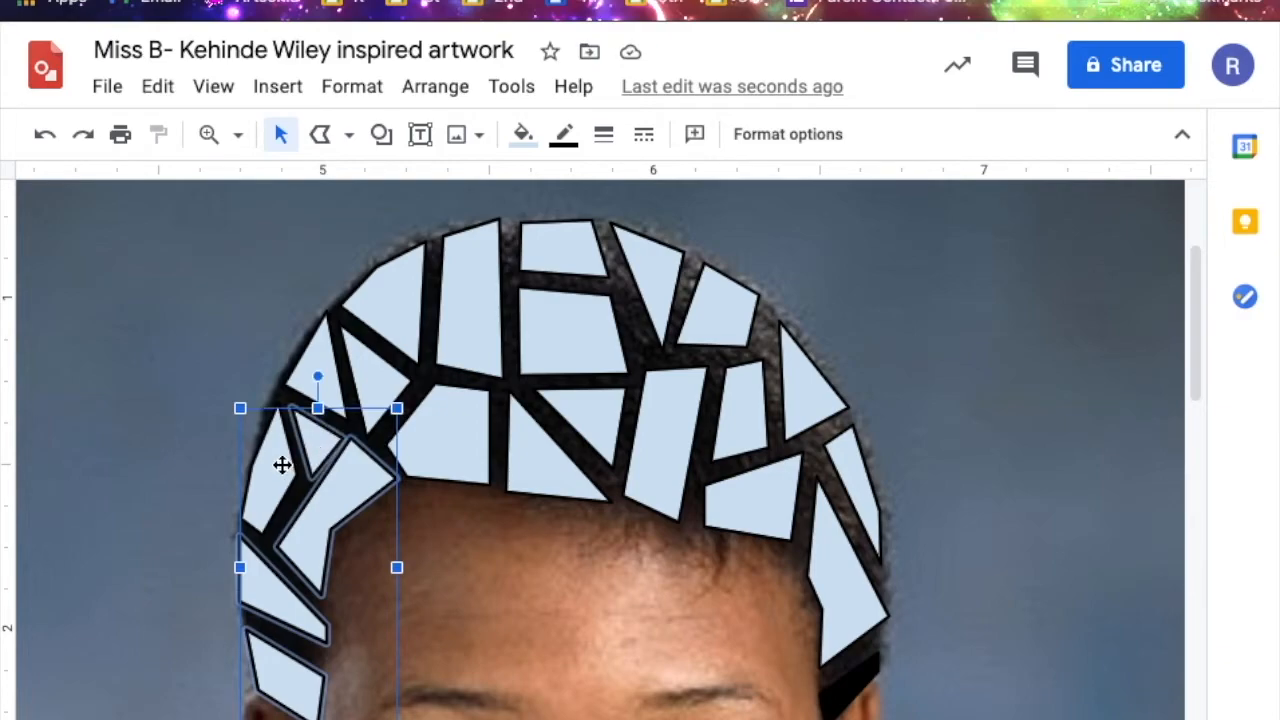
pyautogui.keyDown('shift'); pyautogui.click(282, 465); pyautogui.keyUp('shift')
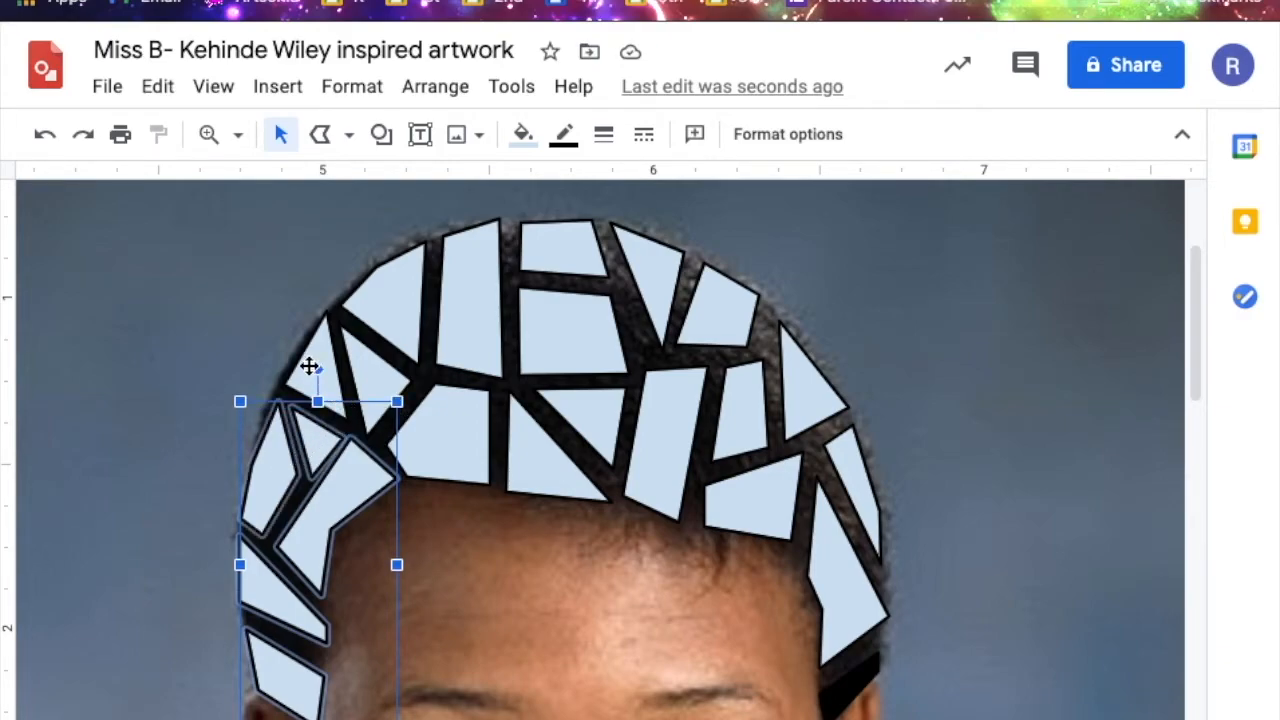
pyautogui.keyDown('shift'); pyautogui.click(302, 366); pyautogui.keyUp('shift')
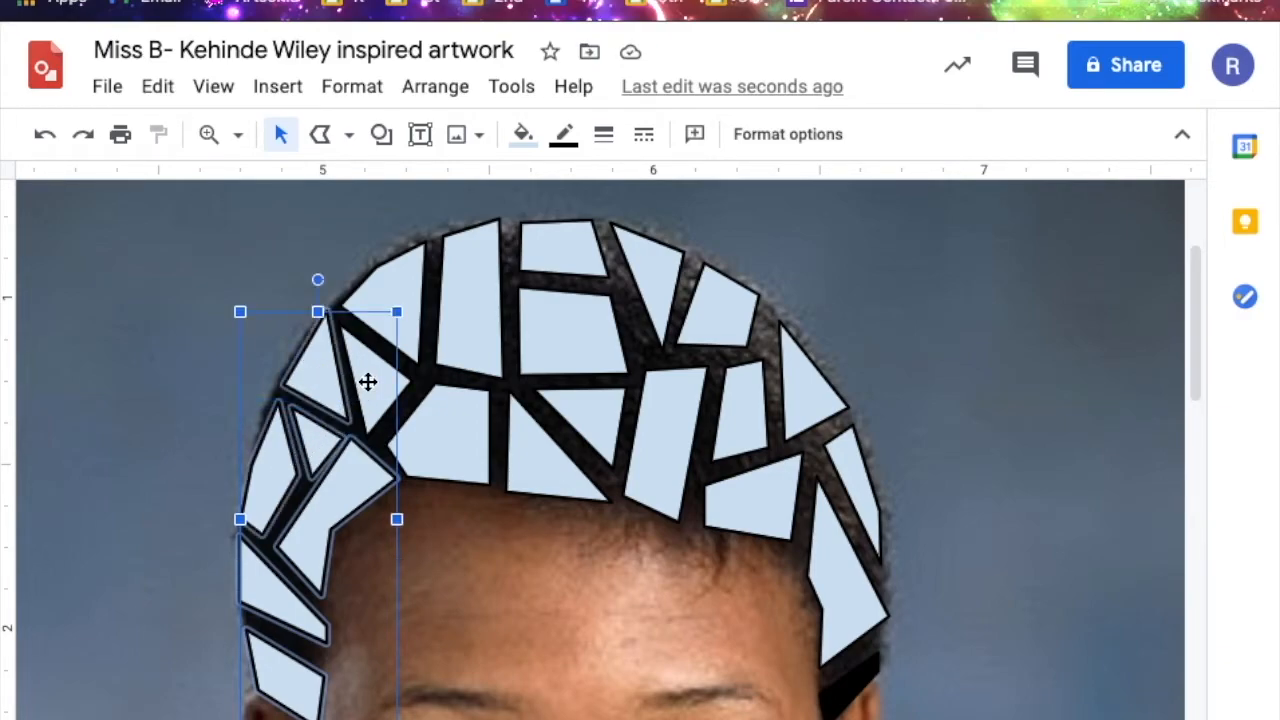
pyautogui.keyDown('shift'); pyautogui.click(368, 382); pyautogui.keyUp('shift')
pyautogui.keyDown('shift'); pyautogui.click(390, 292); pyautogui.keyUp('shift')
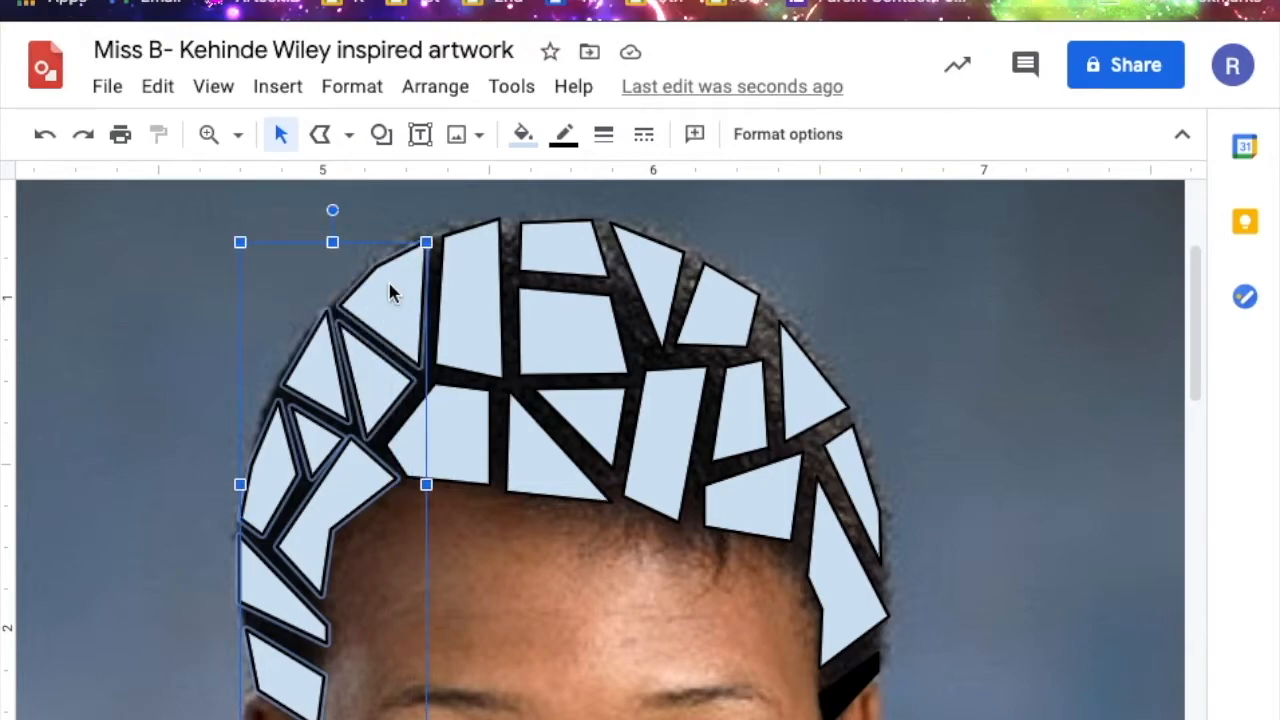
# Select all the mosaic shapes covering the hair together and fill them with black
pyautogui.click(461, 434)
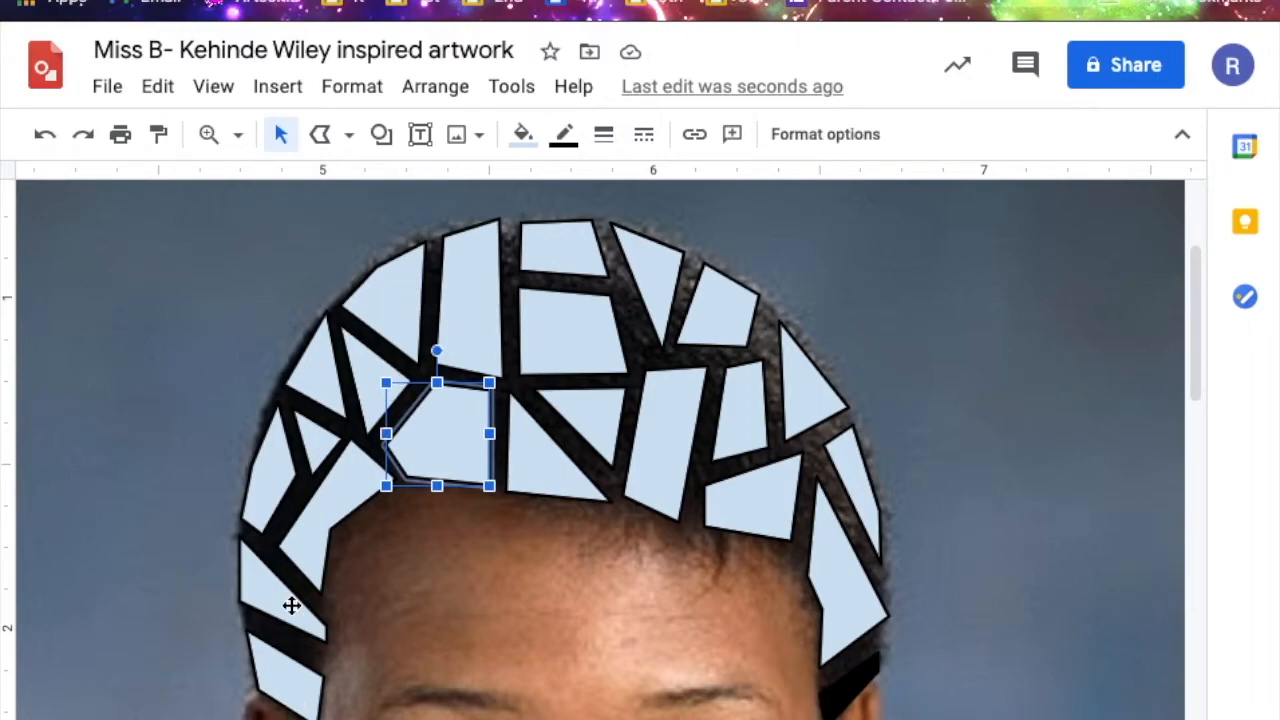
pyautogui.keyDown('shift'); pyautogui.click(288, 692); pyautogui.keyUp('shift')
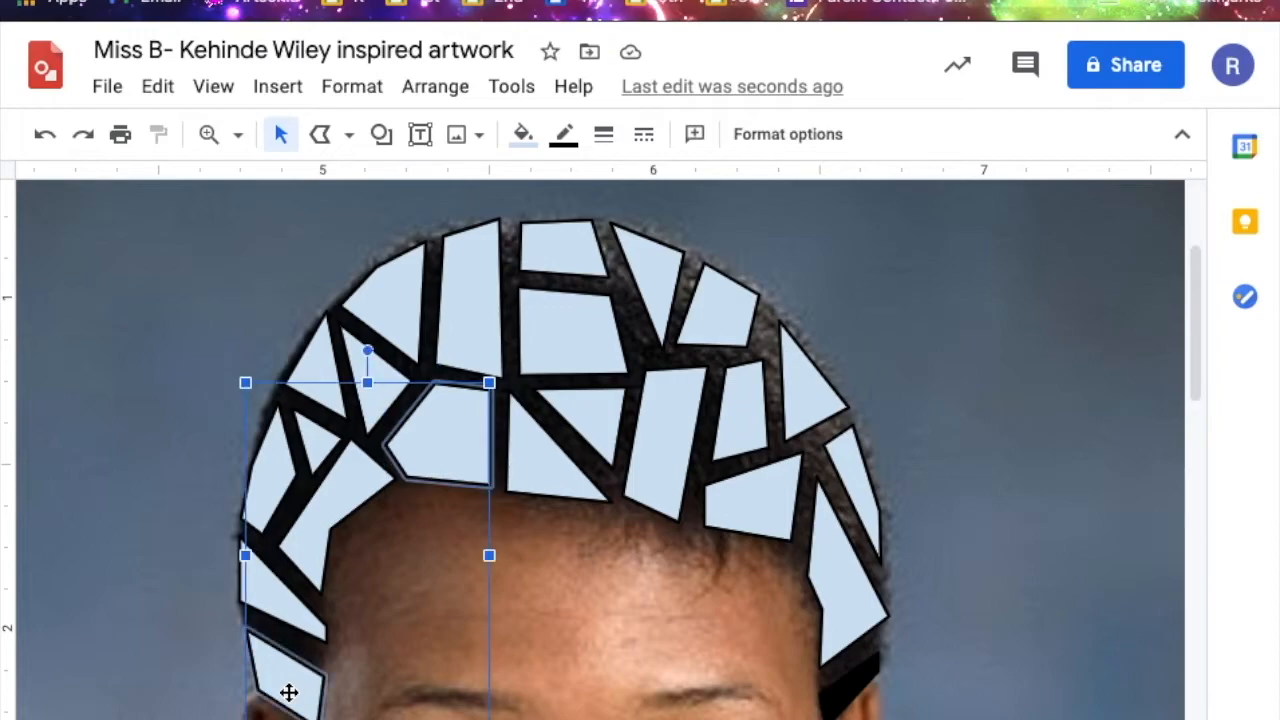
pyautogui.keyDown('shift'); pyautogui.click(274, 607); pyautogui.keyUp('shift')
pyautogui.keyDown('shift'); pyautogui.click(320, 514); pyautogui.keyUp('shift')
pyautogui.keyDown('shift'); pyautogui.click(256, 490); pyautogui.keyUp('shift')
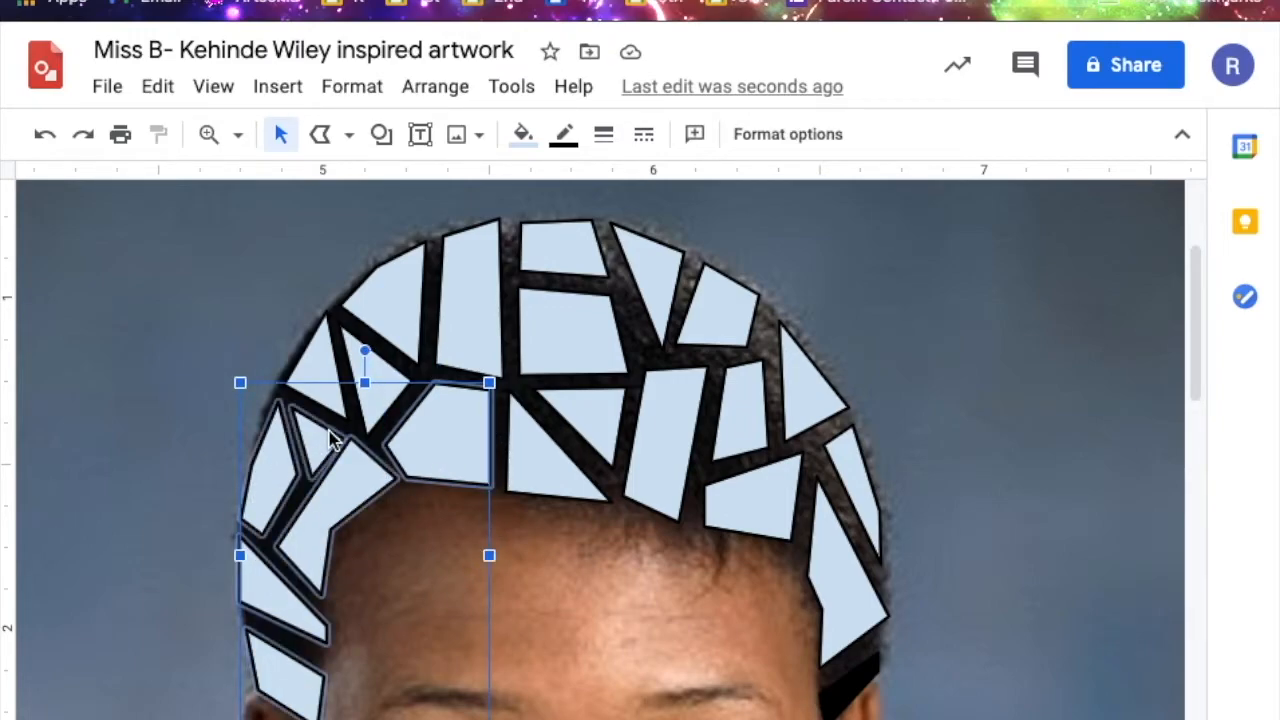
pyautogui.keyDown('shift'); pyautogui.click(318, 346); pyautogui.keyUp('shift')
pyautogui.keyDown('shift'); pyautogui.click(363, 363); pyautogui.keyUp('shift')
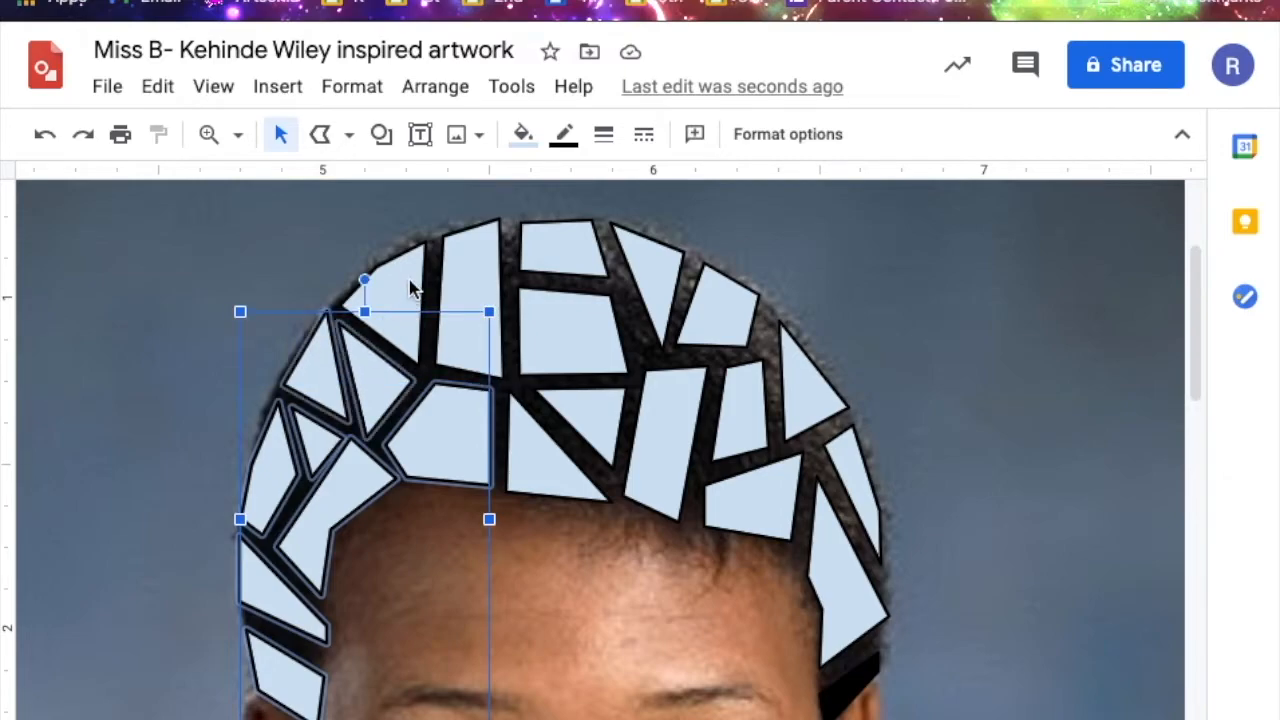
pyautogui.keyDown('shift'); pyautogui.click(406, 285); pyautogui.keyUp('shift')
pyautogui.keyDown('shift'); pyautogui.click(469, 300); pyautogui.keyUp('shift')
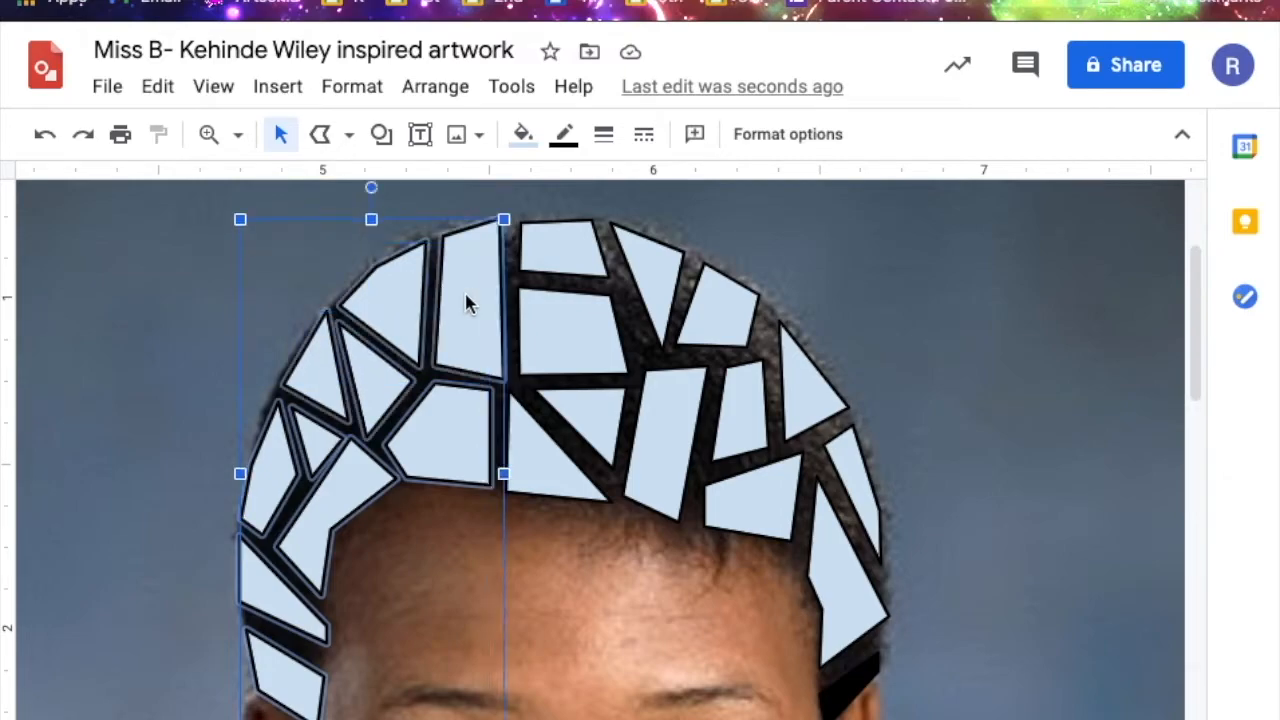
pyautogui.keyDown('shift'); pyautogui.click(566, 270); pyautogui.keyUp('shift')
pyautogui.keyDown('shift'); pyautogui.click(571, 334); pyautogui.keyUp('shift')
pyautogui.keyDown('shift'); pyautogui.click(549, 434); pyautogui.keyUp('shift')
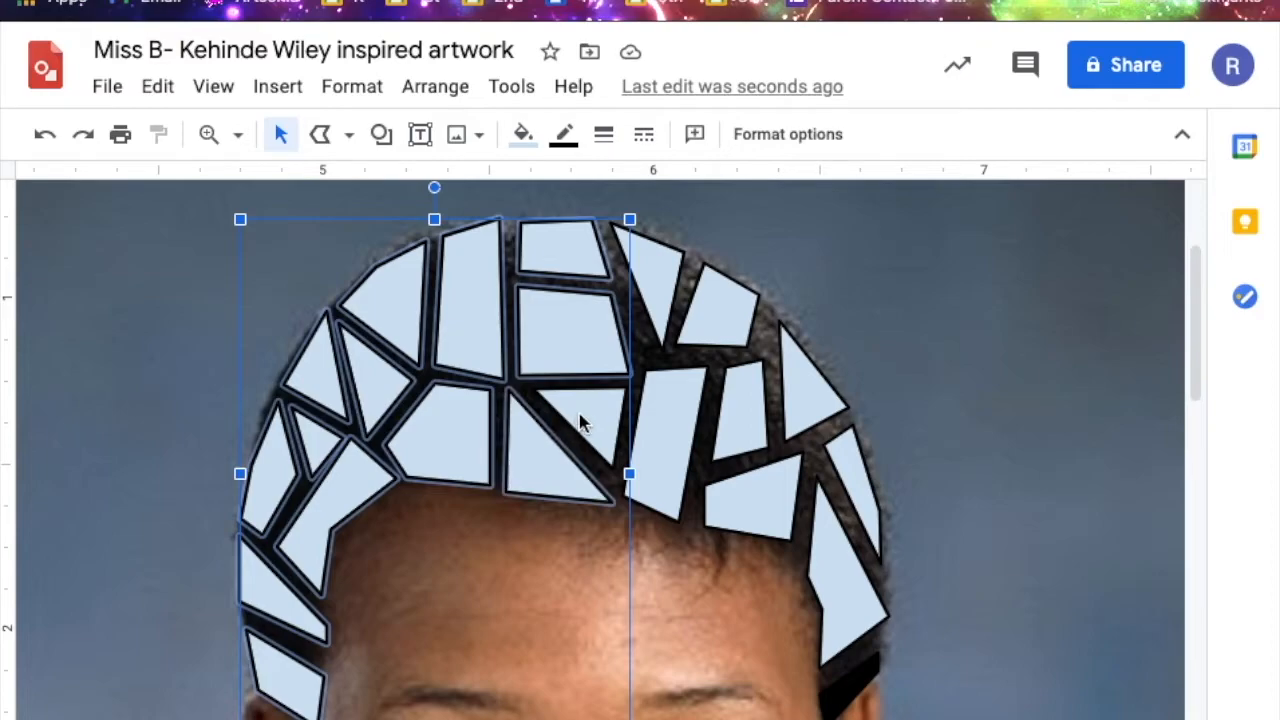
pyautogui.keyDown('shift'); pyautogui.click(585, 418); pyautogui.keyUp('shift')
pyautogui.keyDown('shift'); pyautogui.click(674, 449); pyautogui.keyUp('shift')
pyautogui.keyDown('shift'); pyautogui.click(657, 260); pyautogui.keyUp('shift')
pyautogui.keyDown('shift'); pyautogui.click(738, 331); pyautogui.keyUp('shift')
pyautogui.keyDown('shift'); pyautogui.click(810, 392); pyautogui.keyUp('shift')
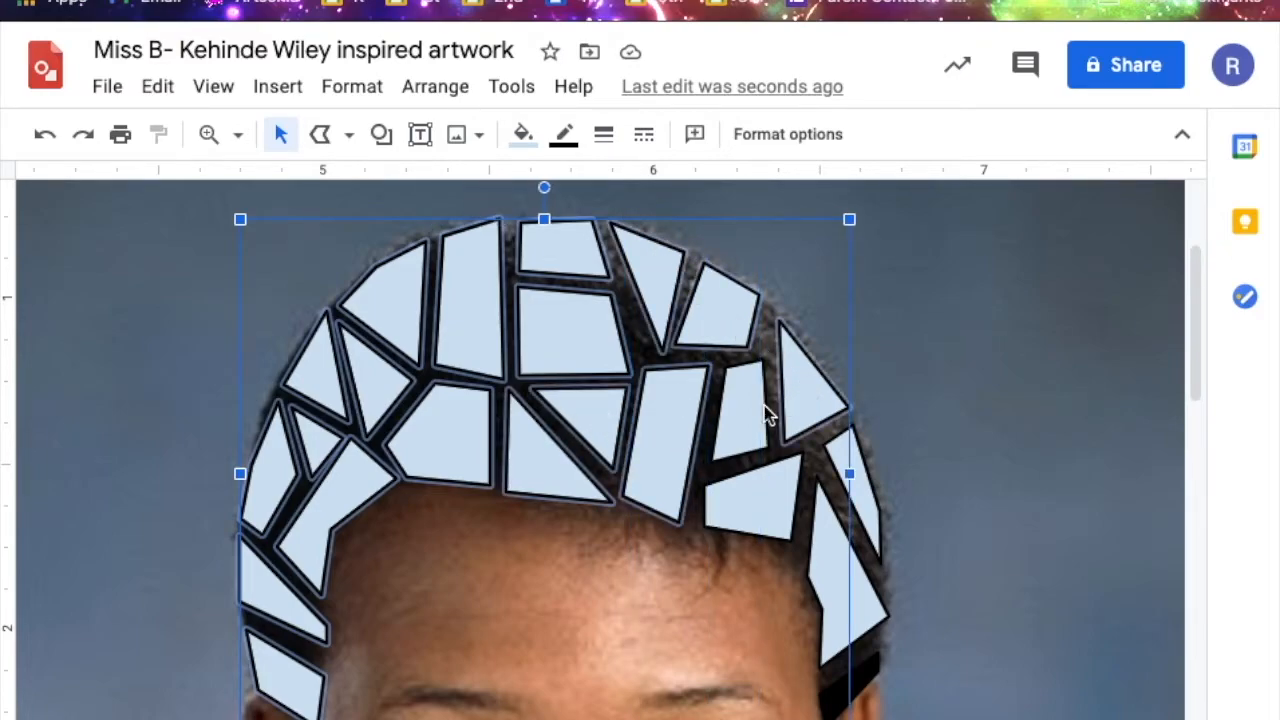
pyautogui.keyDown('shift'); pyautogui.click(754, 418); pyautogui.keyUp('shift')
pyautogui.keyDown('shift'); pyautogui.click(752, 518); pyautogui.keyUp('shift')
pyautogui.keyDown('shift'); pyautogui.click(838, 583); pyautogui.keyUp('shift')
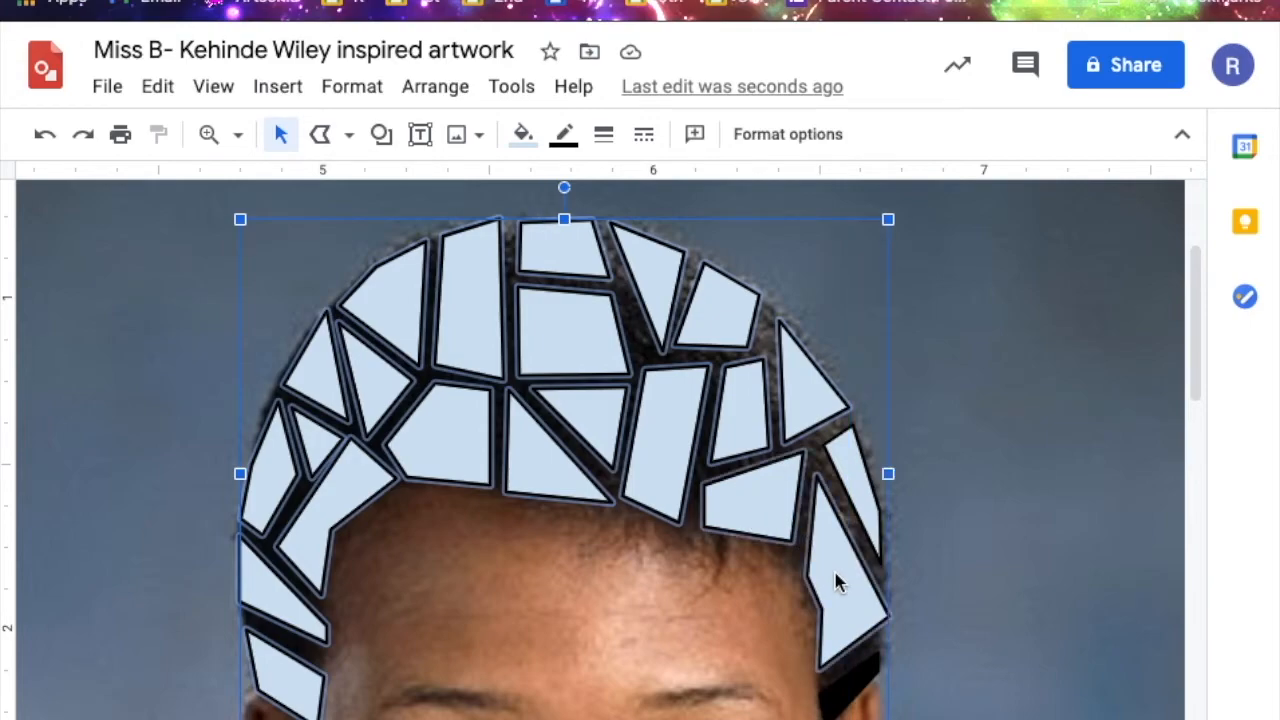
pyautogui.keyDown('shift'); pyautogui.click(847, 699); pyautogui.keyUp('shift')
pyautogui.keyDown('shift'); pyautogui.click(863, 493); pyautogui.keyUp('shift')
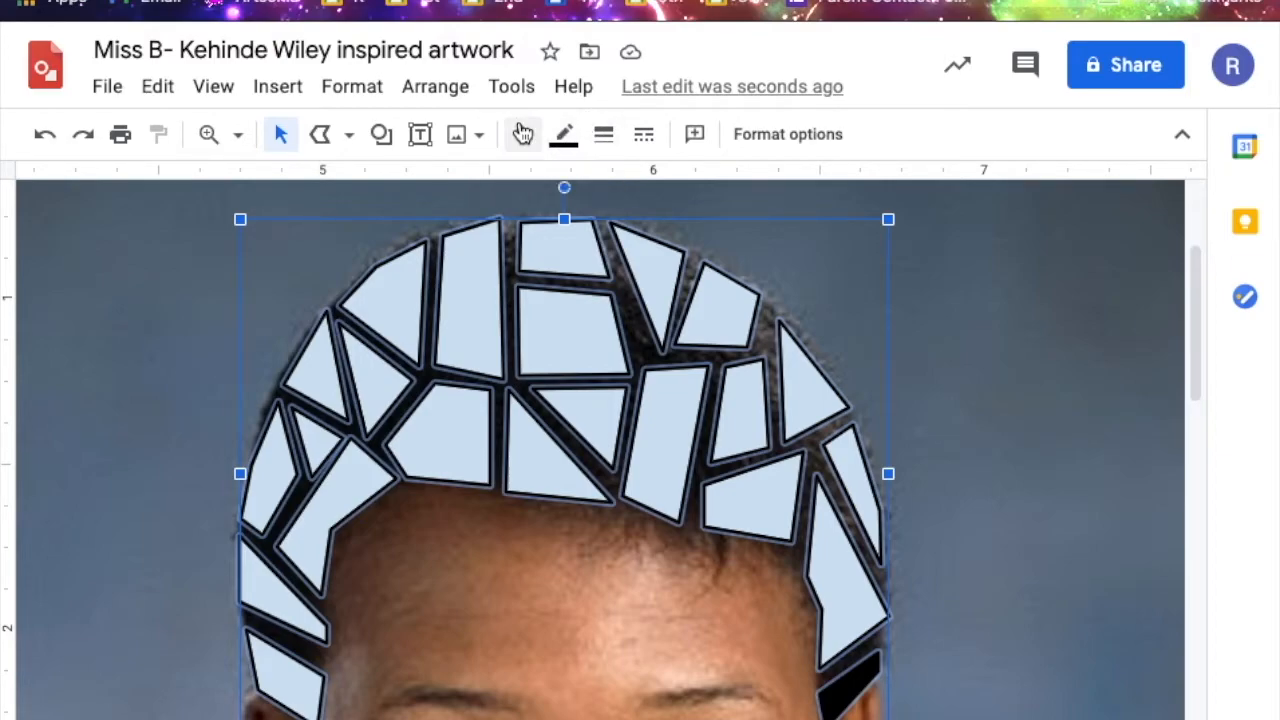
pyautogui.click(521, 134)
pyautogui.click(534, 276)
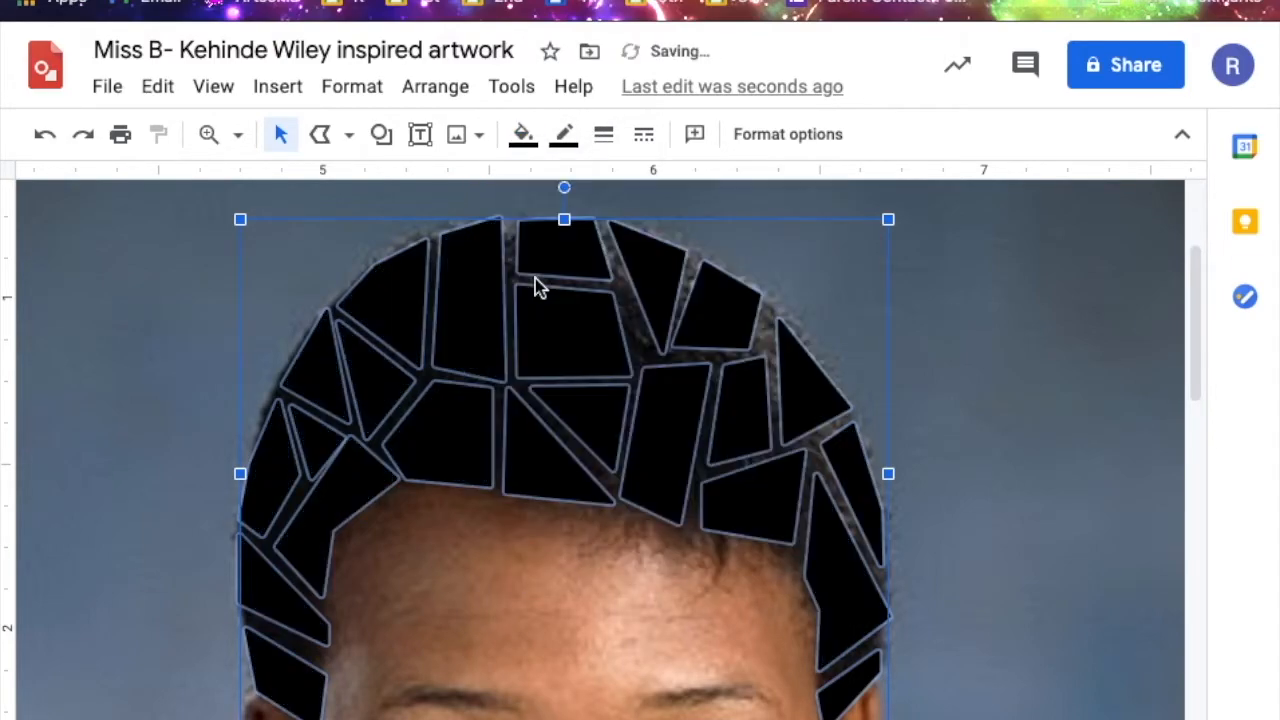
# Deselect the hair shapes and fit the whole drawing in the view
pyautogui.click(1035, 432)
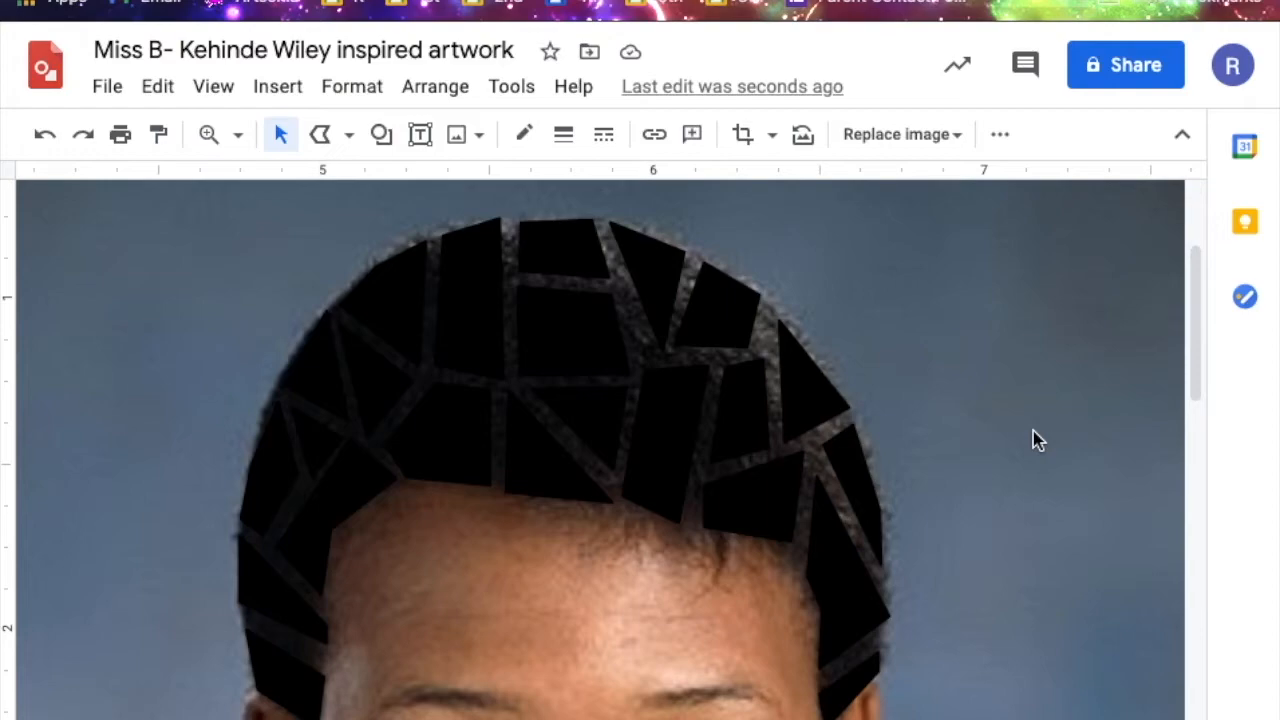
pyautogui.click(239, 135)
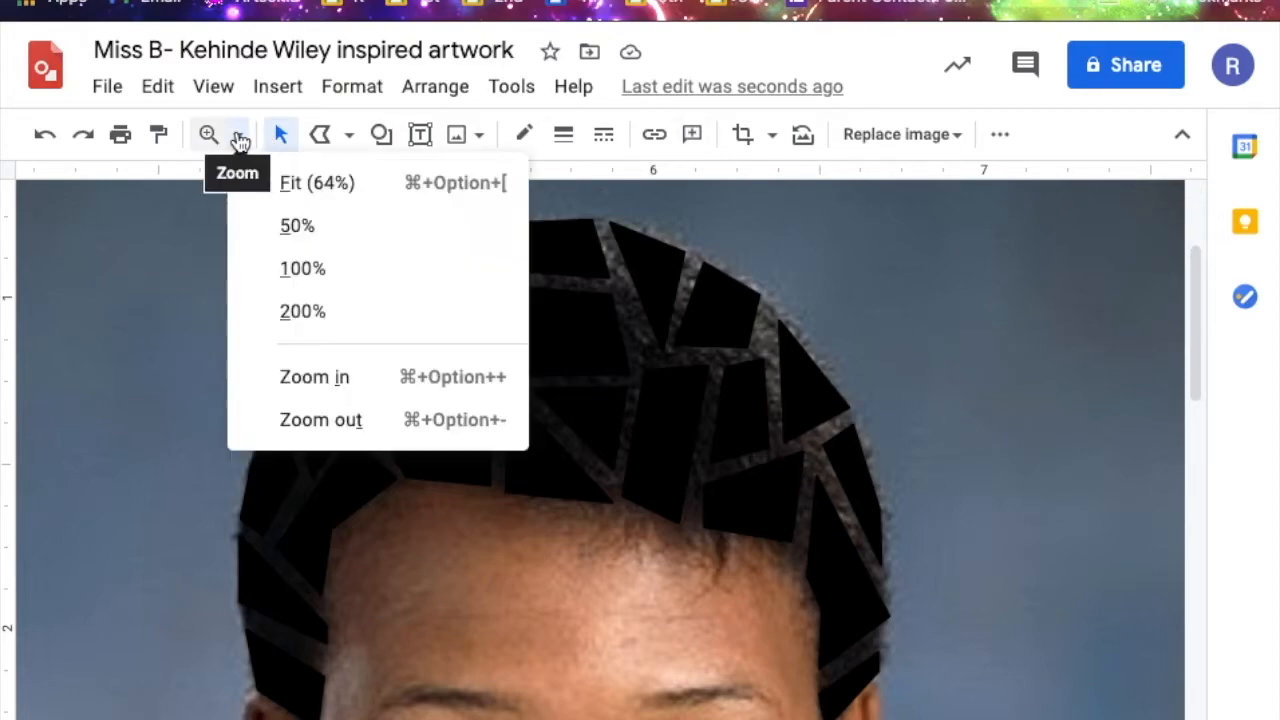
pyautogui.click(331, 190)
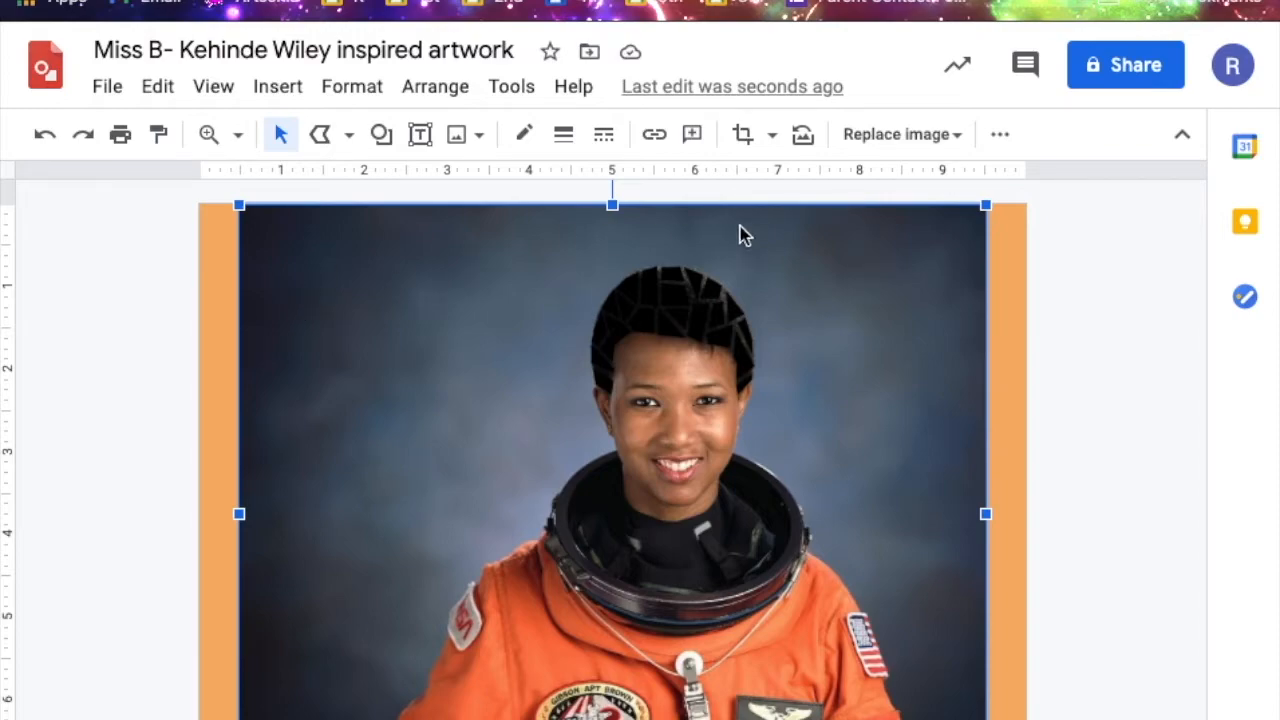
# Open the portrait photo's format adjustments and raise its transparency to the maximum, leaving only the hair mosaic on the orange canvas
pyautogui.click(1003, 139)
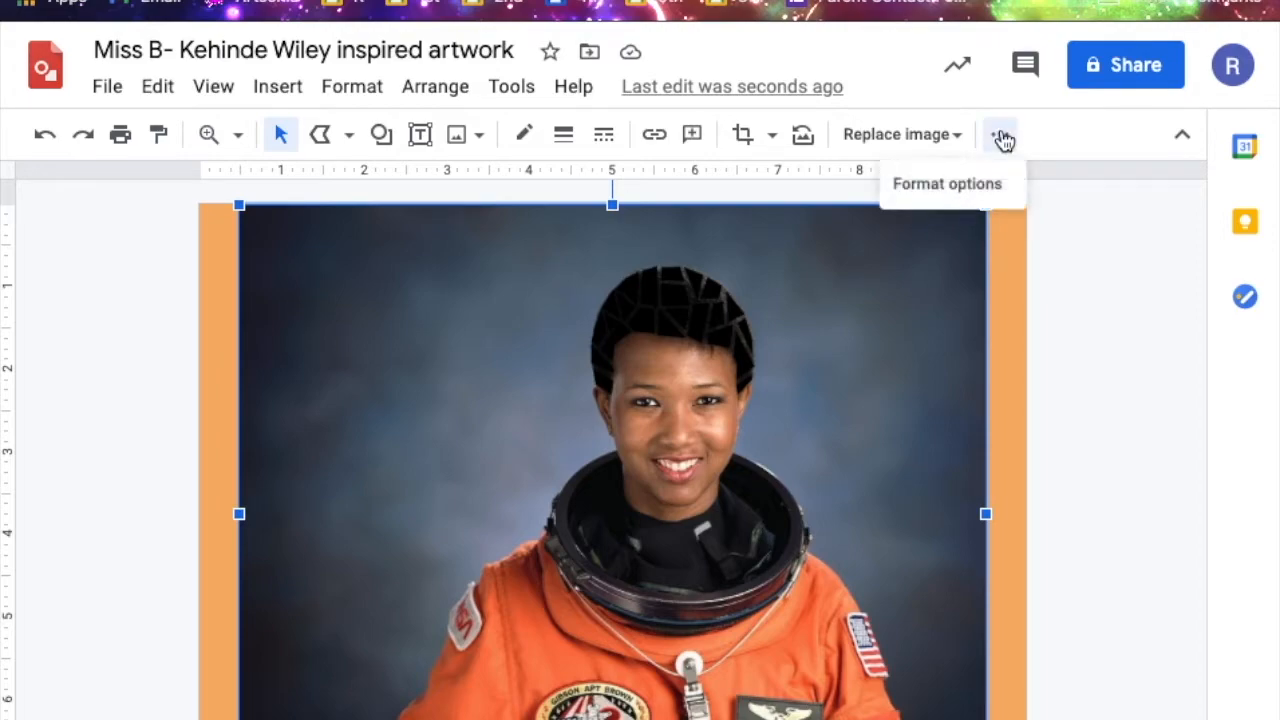
pyautogui.click(990, 198)
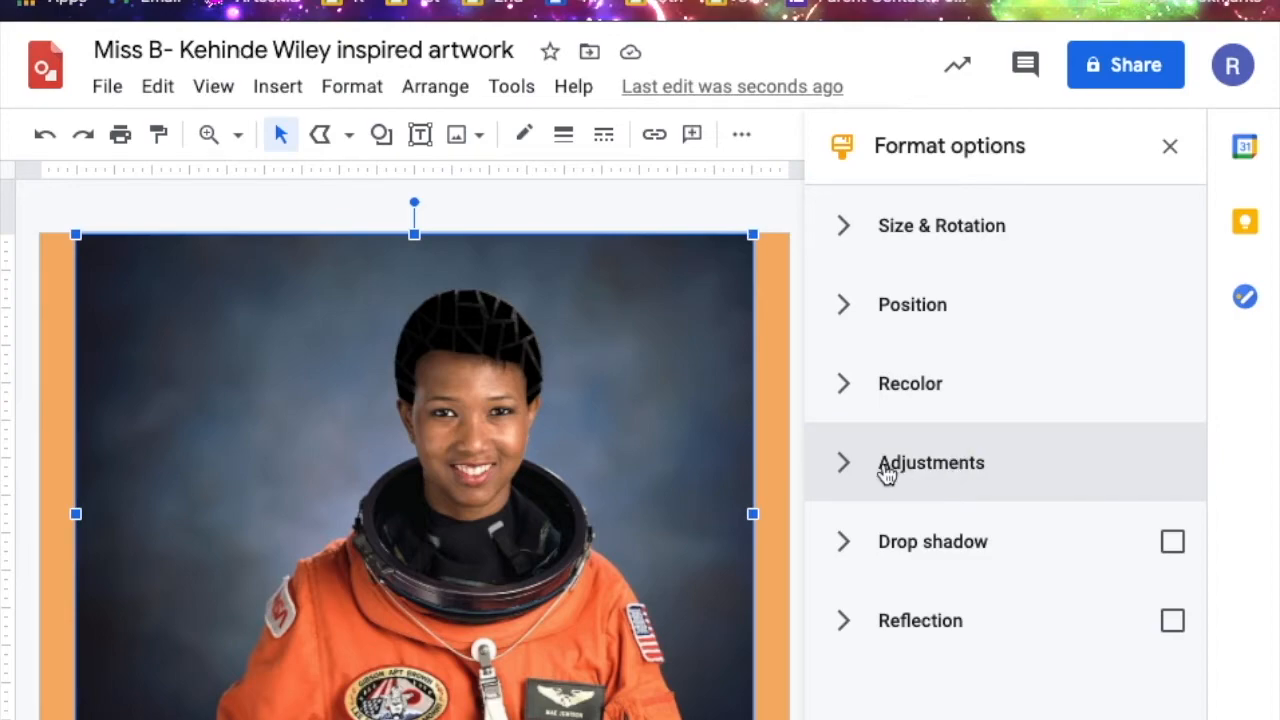
pyautogui.click(847, 470)
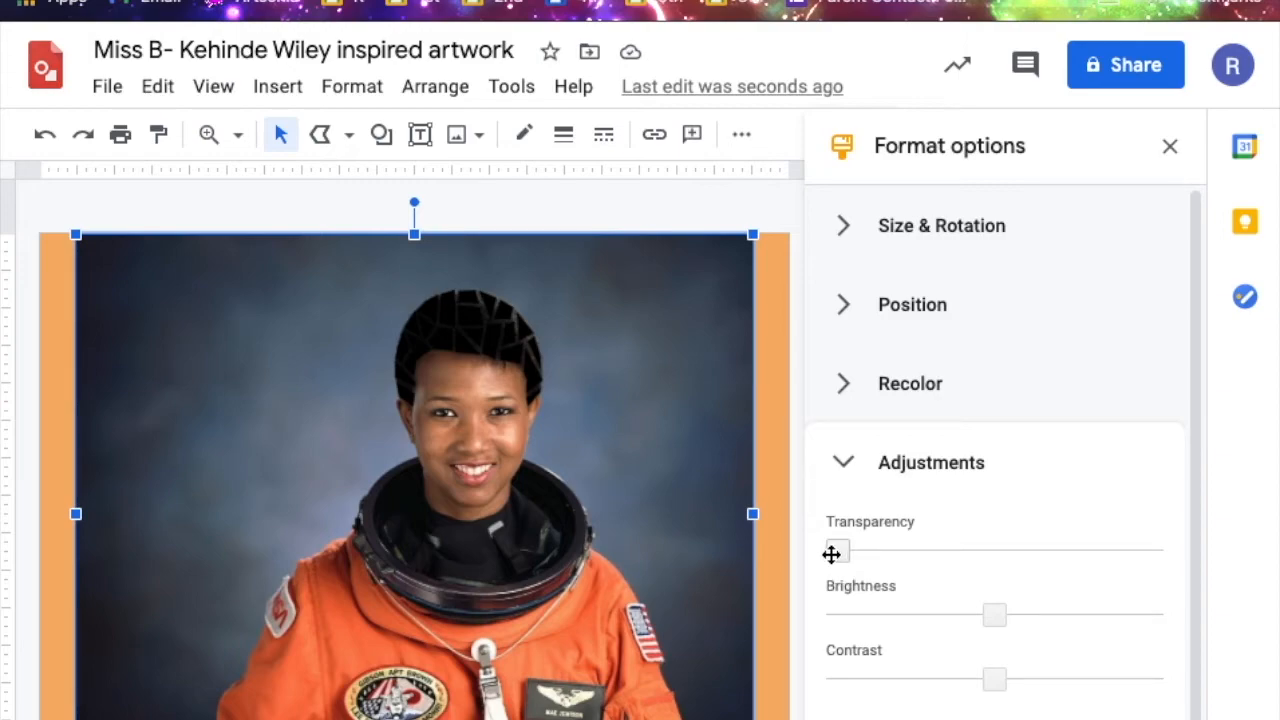
pyautogui.moveTo(831, 554); pyautogui.dragTo(1155, 585)
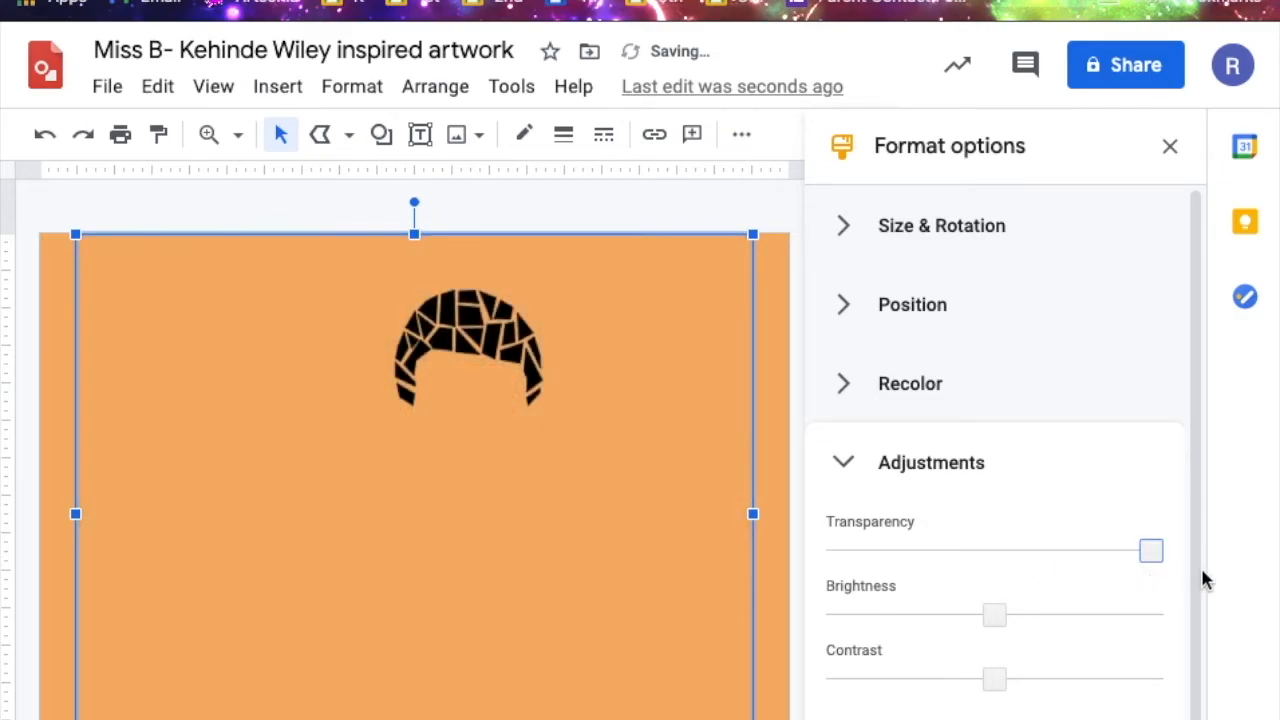
# Edit the points of the black triangle at the upper right of the hair, shifting its lower tip left and its right corner slightly outward
pyautogui.click(208, 134)
pyautogui.click(485, 307)
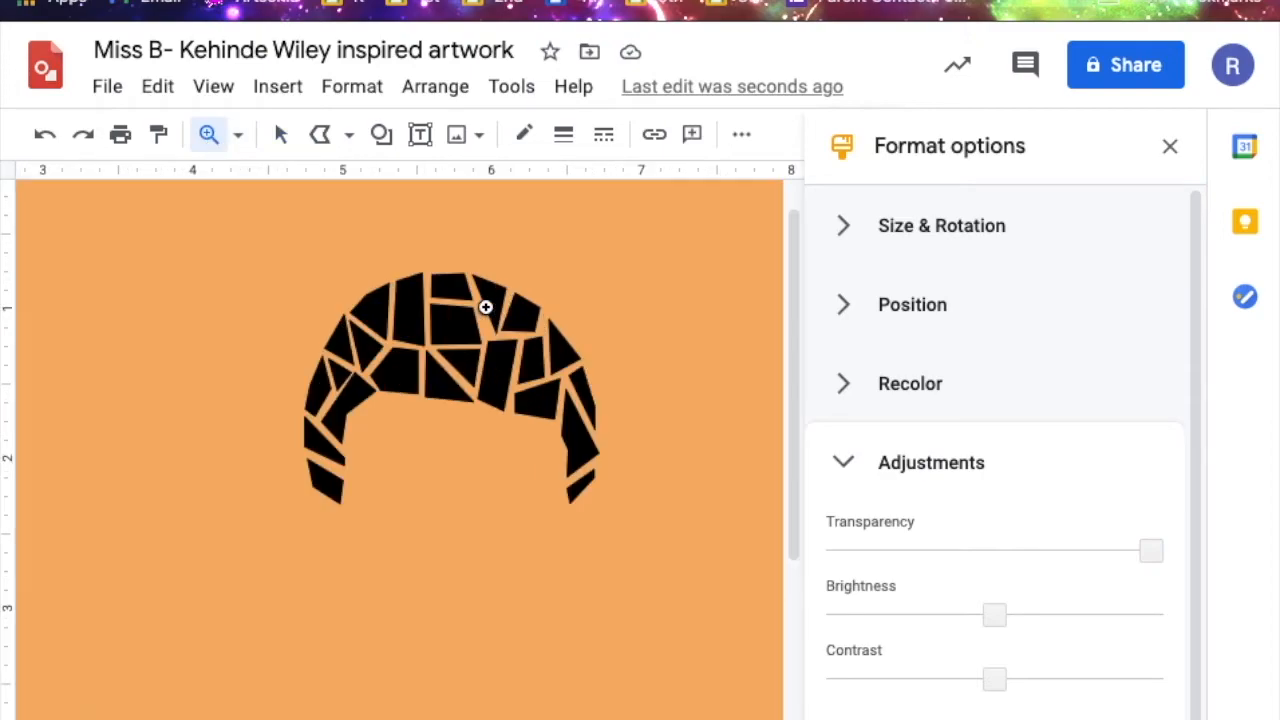
pyautogui.click(485, 307)
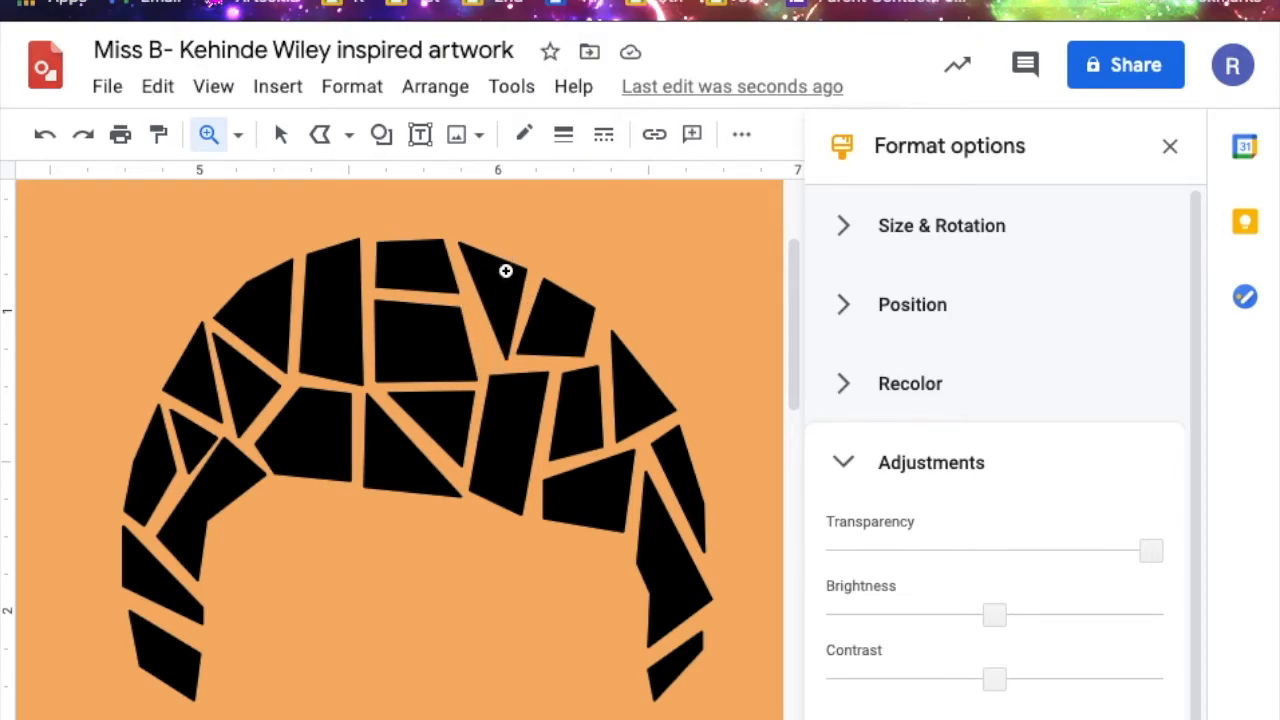
pyautogui.click(281, 136)
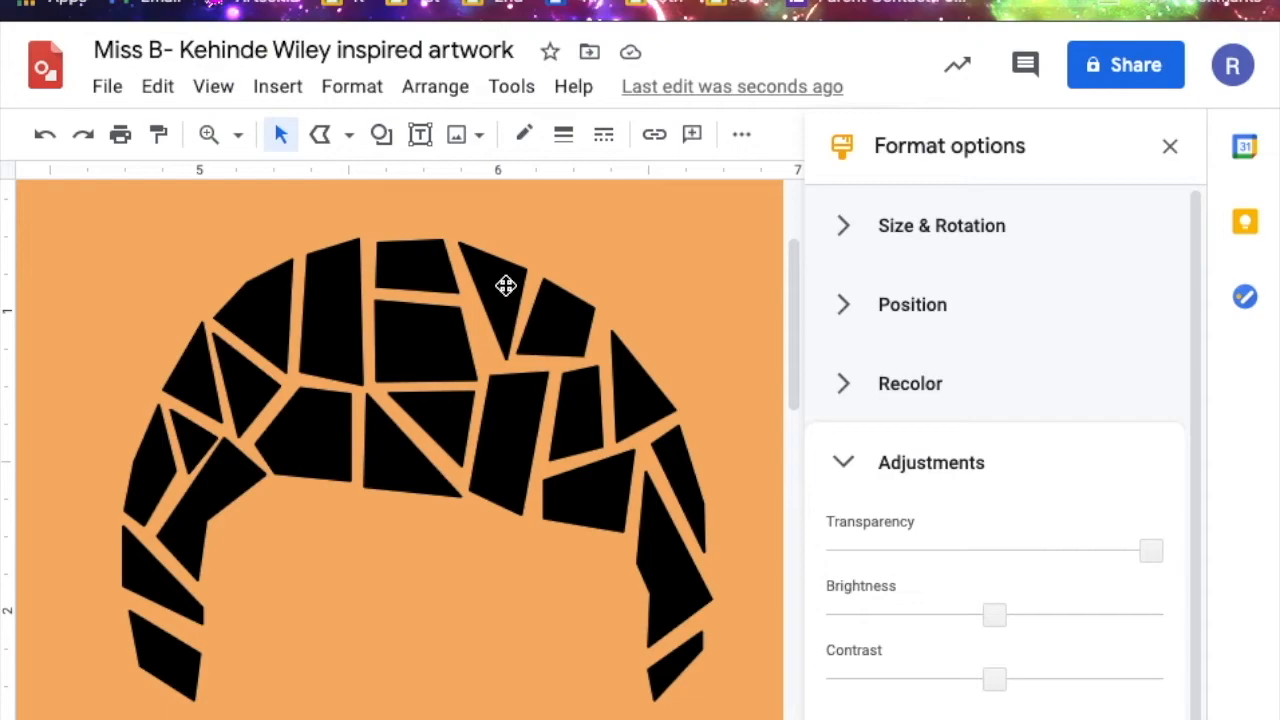
pyautogui.click(282, 142)
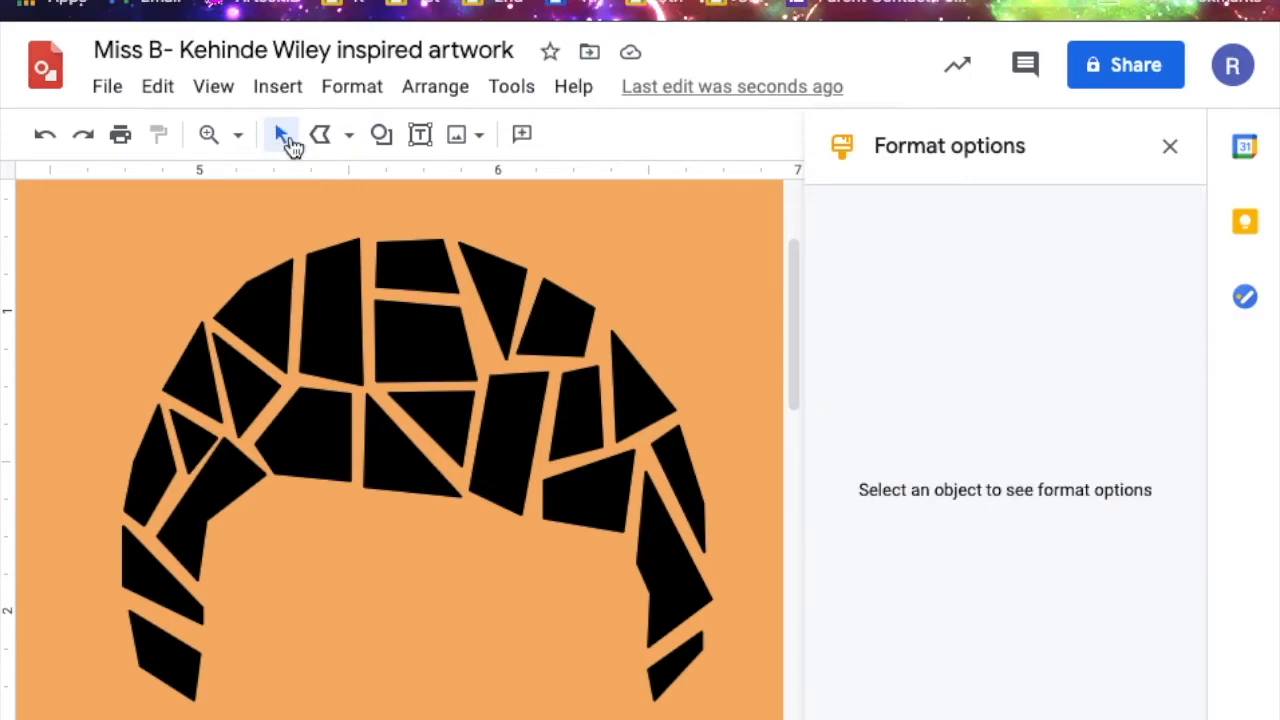
pyautogui.click(495, 283)
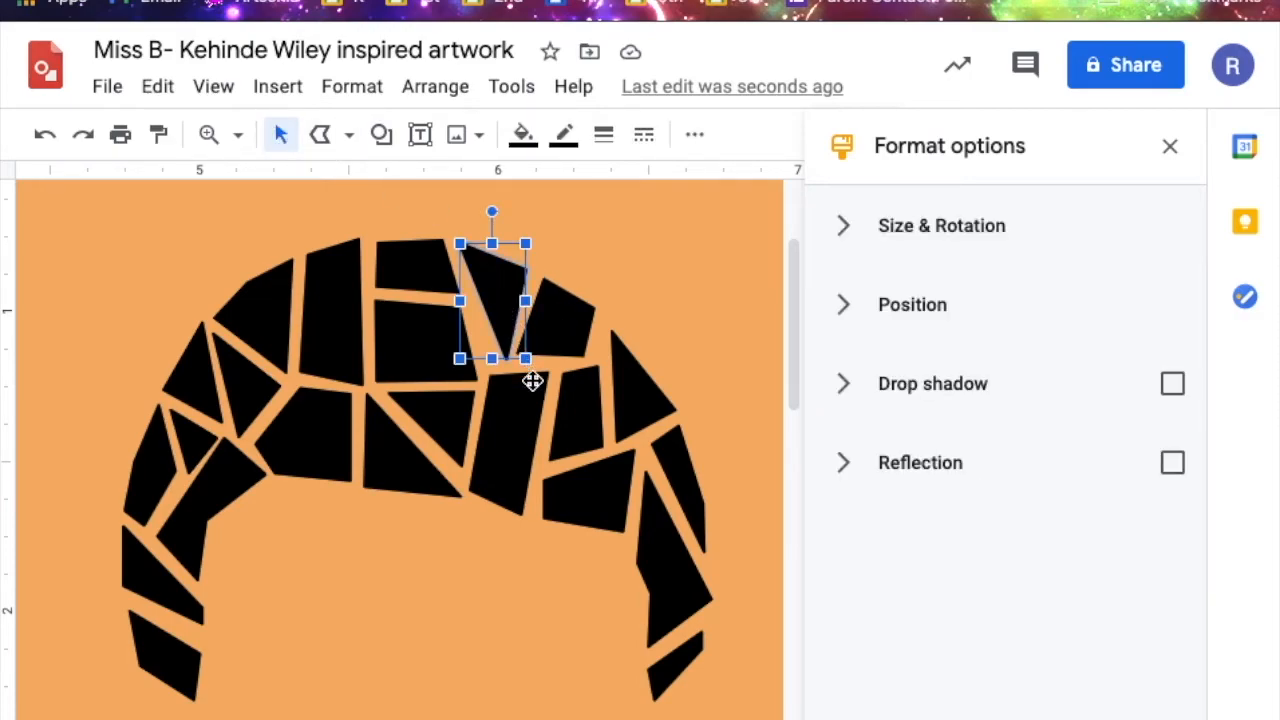
pyautogui.doubleClick(500, 287)
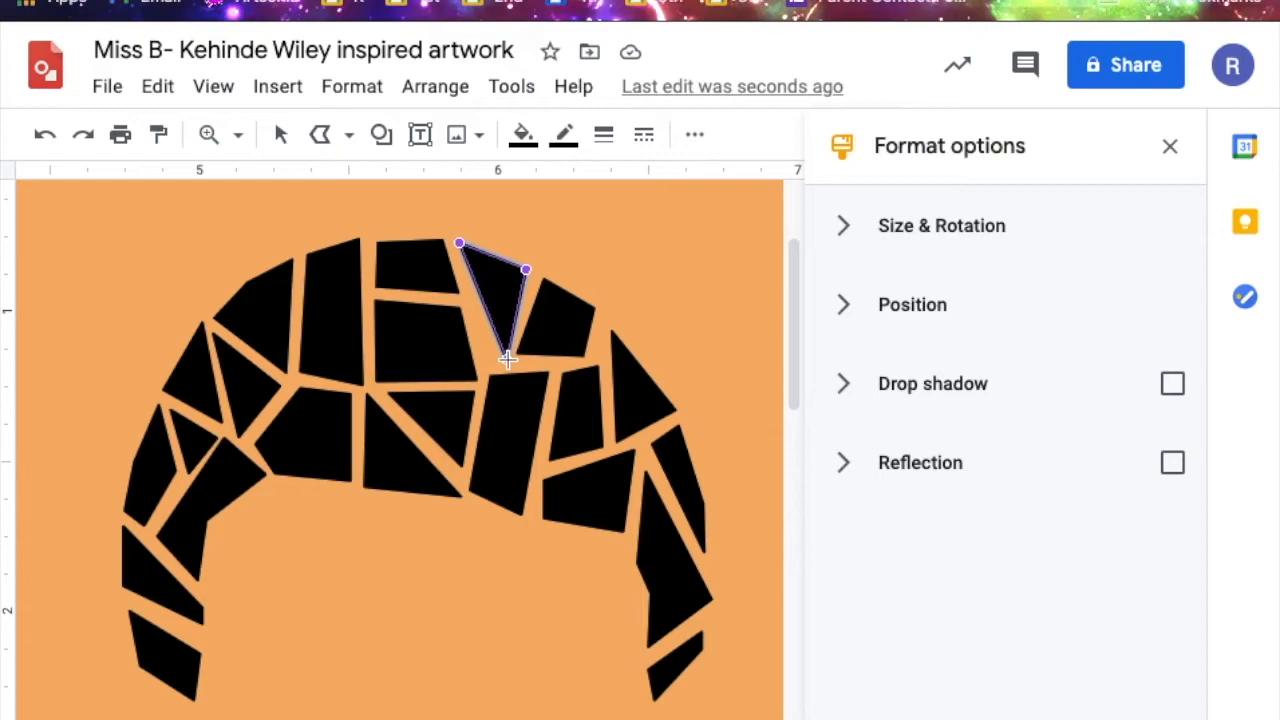
pyautogui.moveTo(508, 358); pyautogui.dragTo(491, 368)
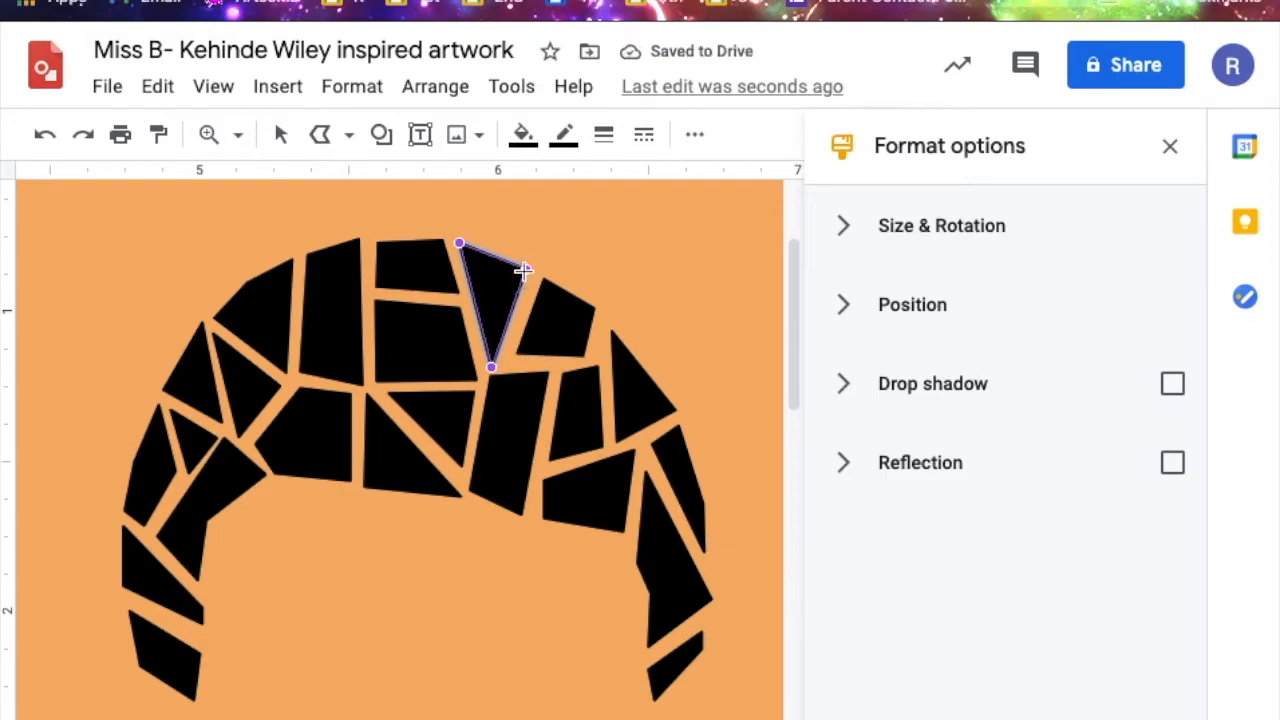
pyautogui.moveTo(526, 266)
pyautogui.mouseDown()
pyautogui.moveTo(614, 189)
pyautogui.moveTo(531, 240)
pyautogui.moveTo(531, 270)
pyautogui.mouseUp()
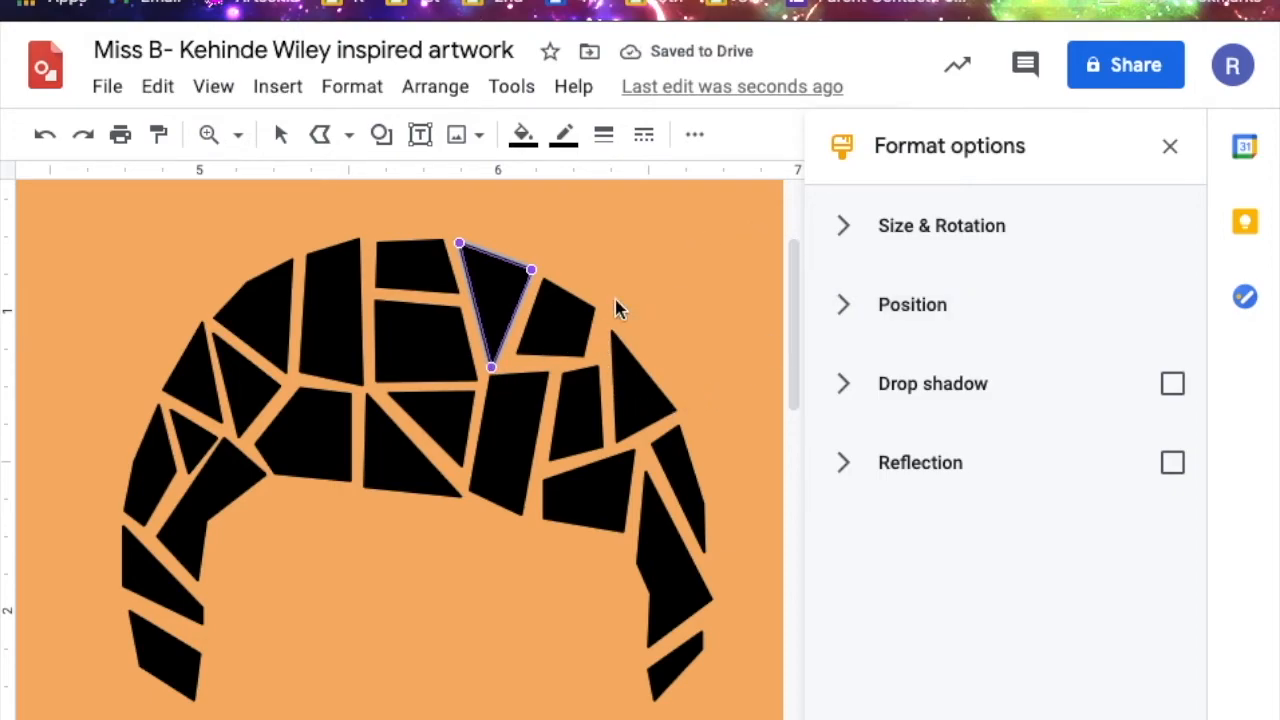
pyautogui.press('Escape')
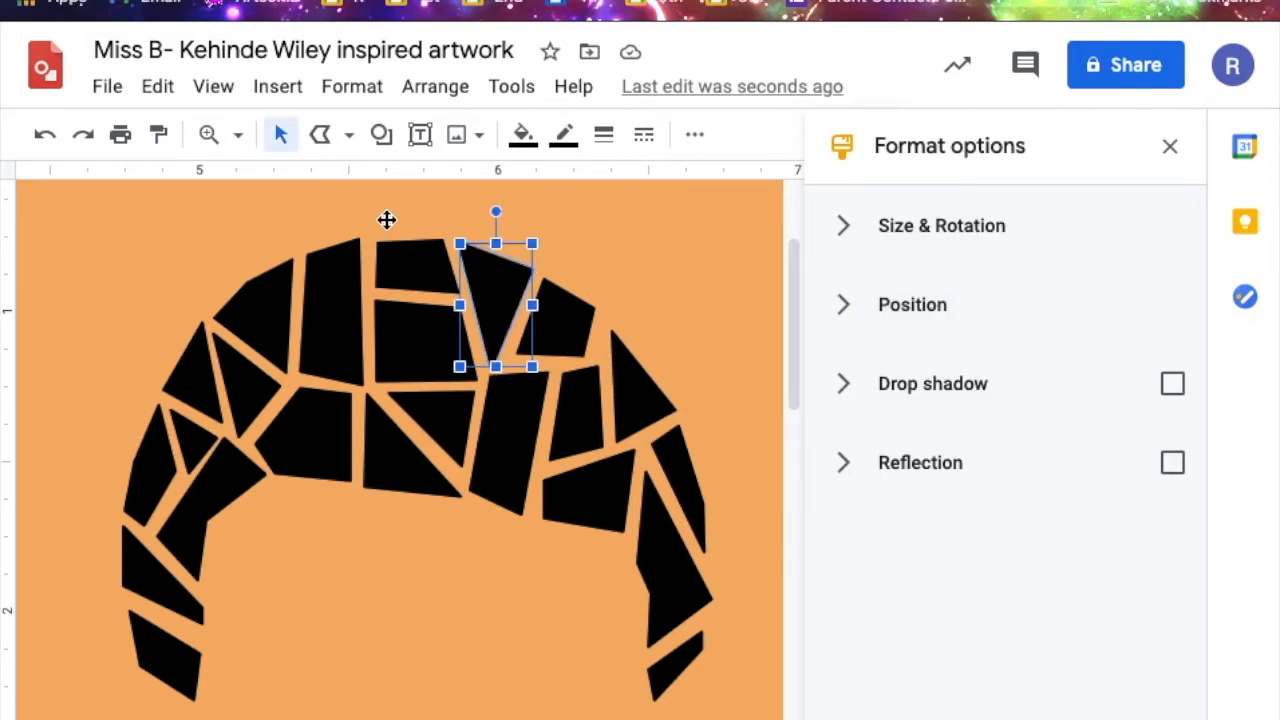
# Select the portrait photo and lower its transparency to the minimum
pyautogui.click(713, 280)
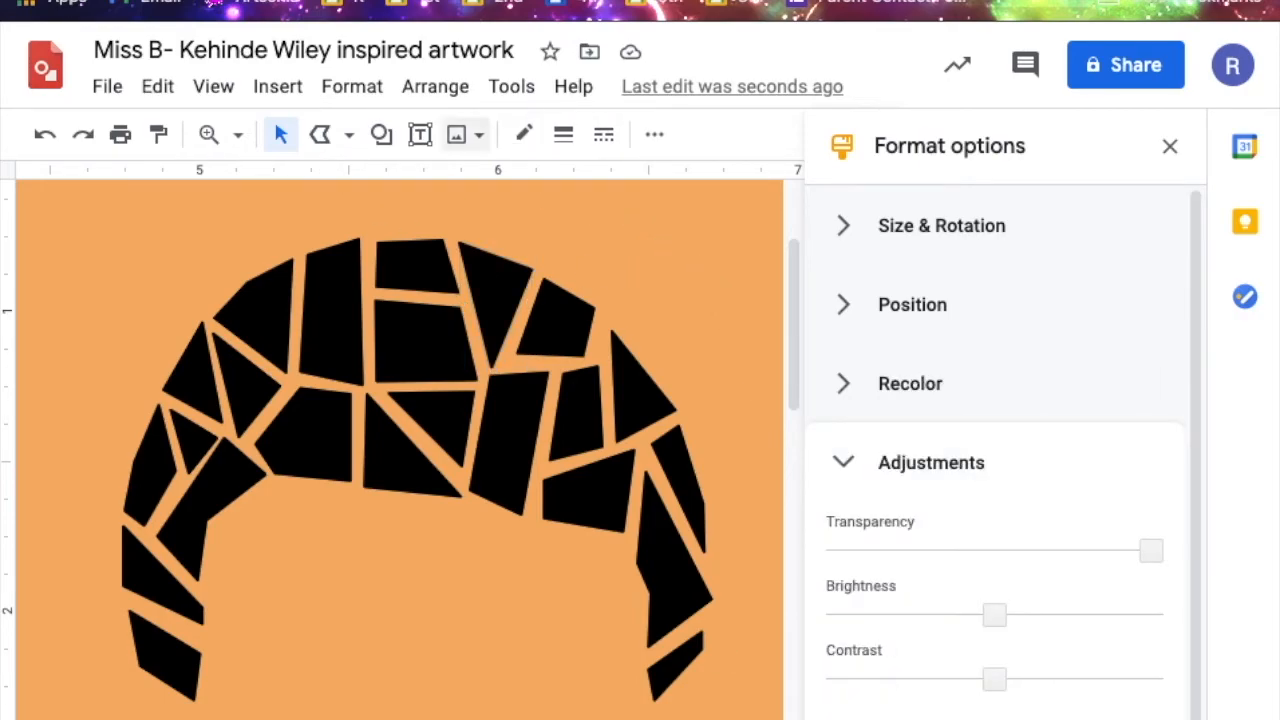
pyautogui.moveTo(1152, 561); pyautogui.dragTo(783, 549)
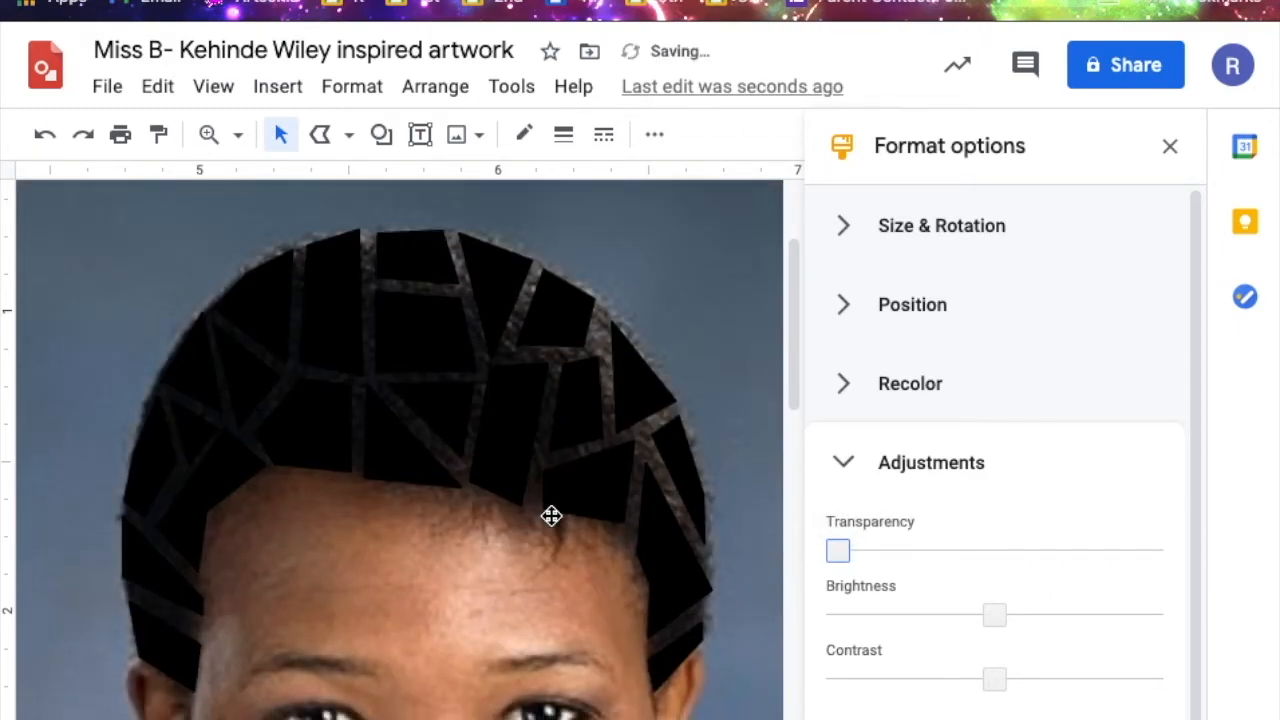
# Draw a closed five-sided polyline about 0.55 in tall on the left edge of the forehead, from the hairline to the eyebrow's outer end
pyautogui.scroll(-3, 551, 516)
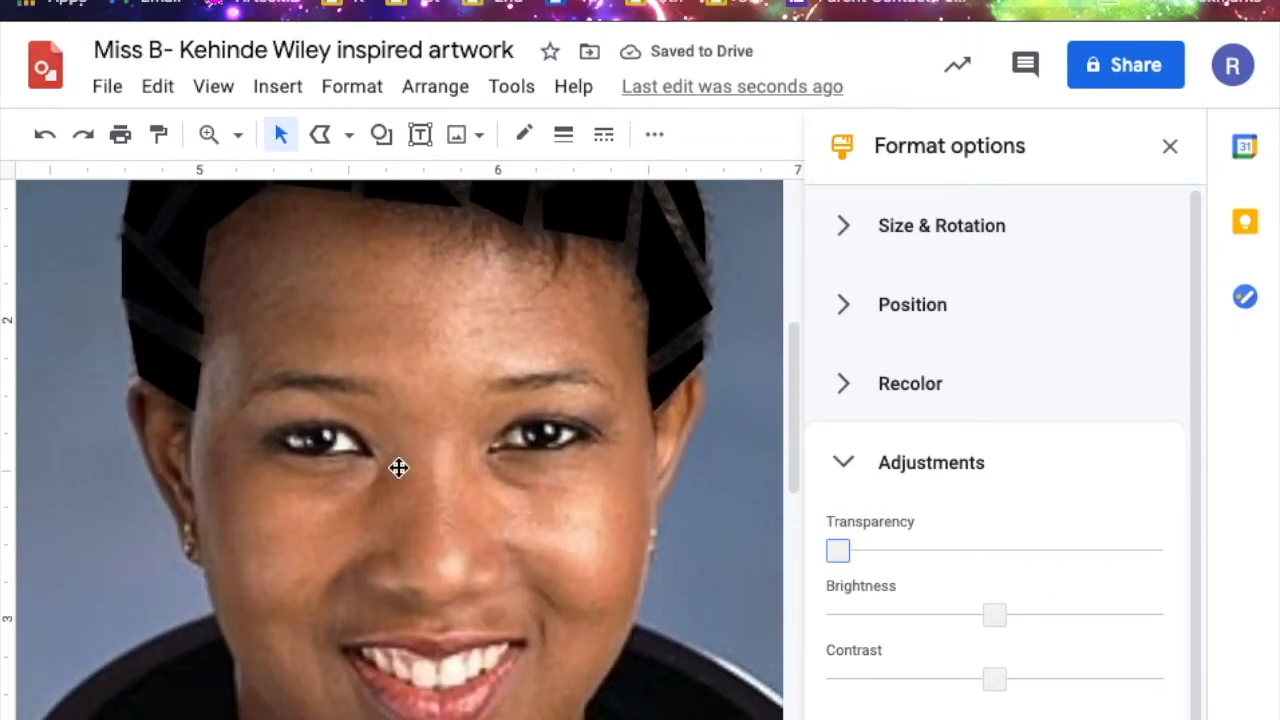
pyautogui.scroll(1, 400, 466)
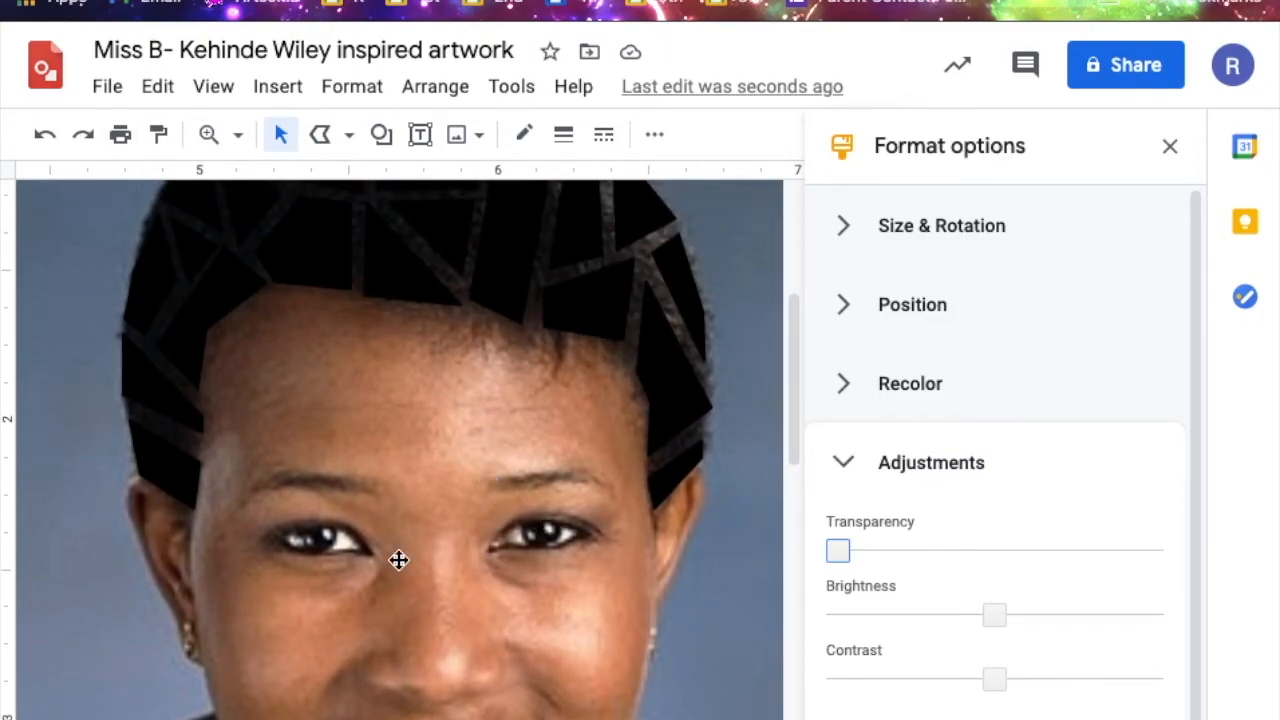
pyautogui.scroll(-1, 397, 537)
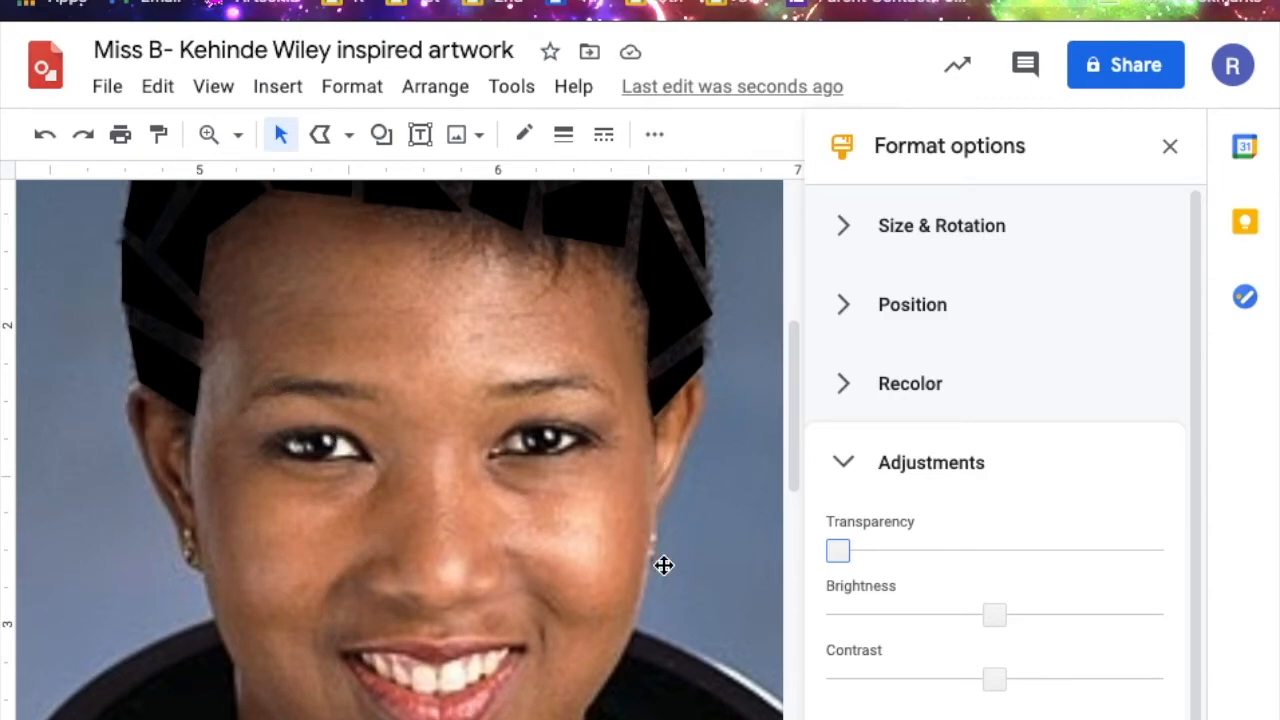
pyautogui.click(331, 145)
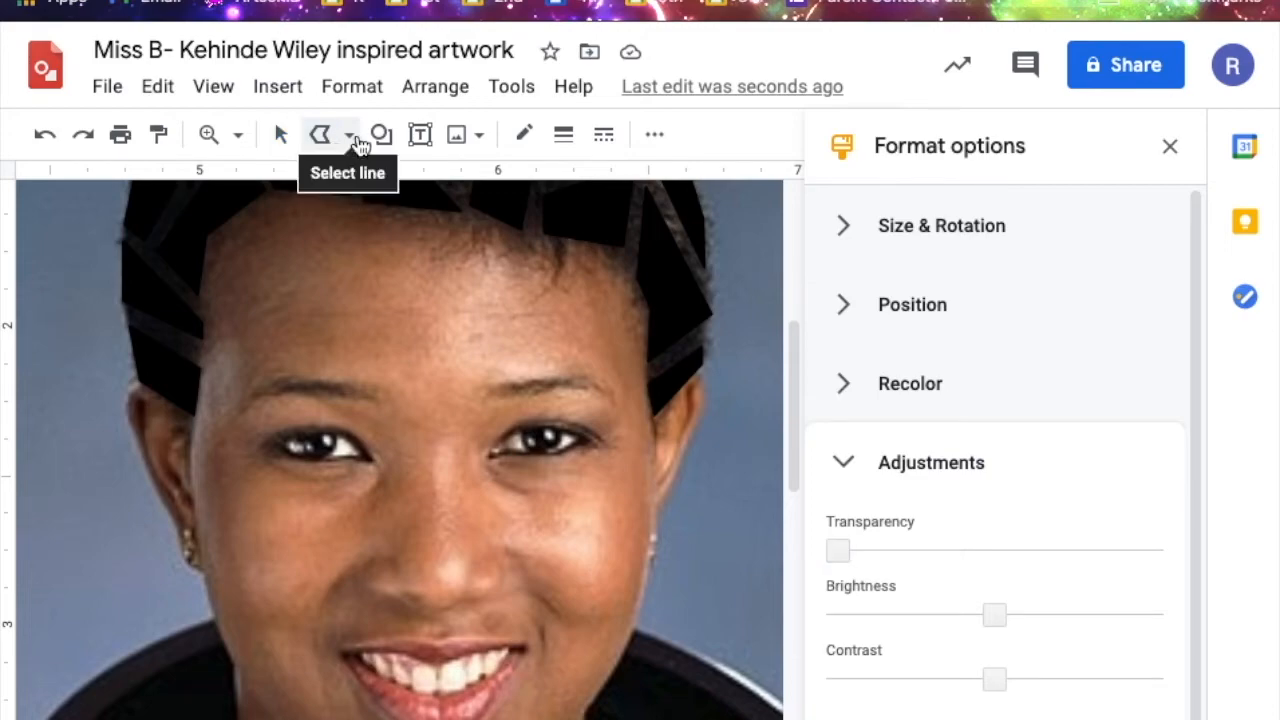
pyautogui.click(358, 144)
pyautogui.click(378, 399)
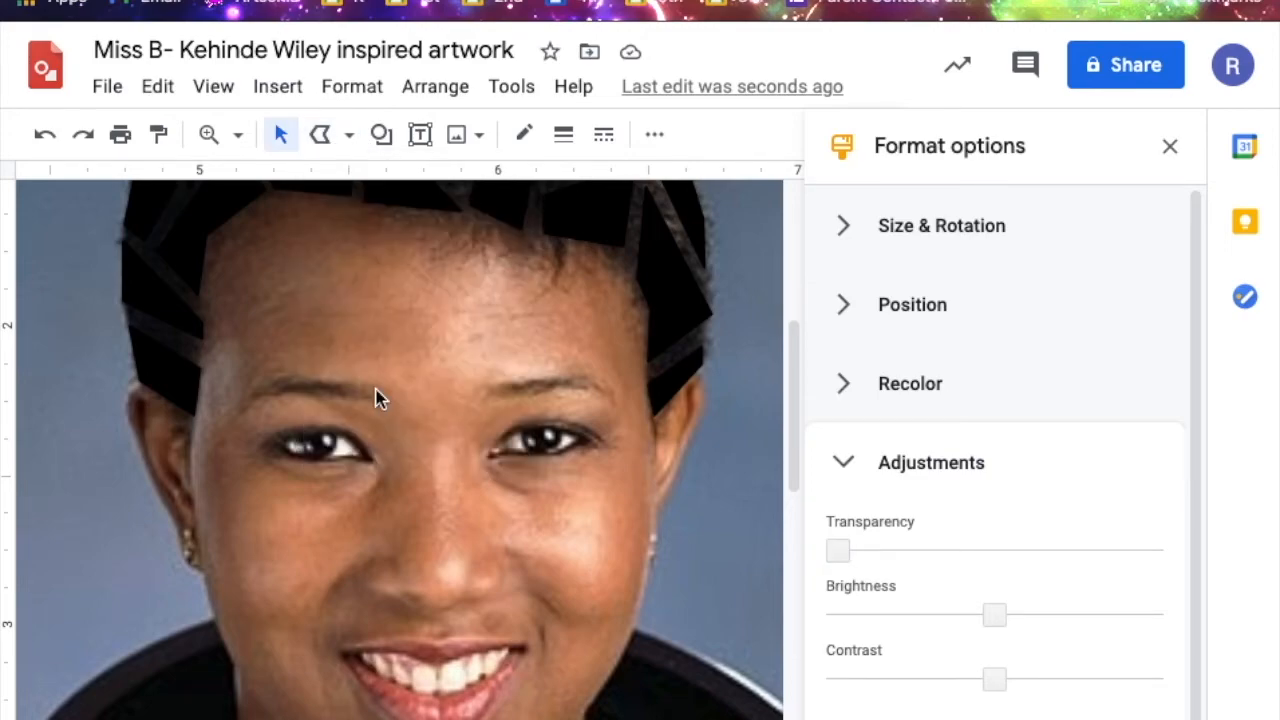
pyautogui.click(323, 142)
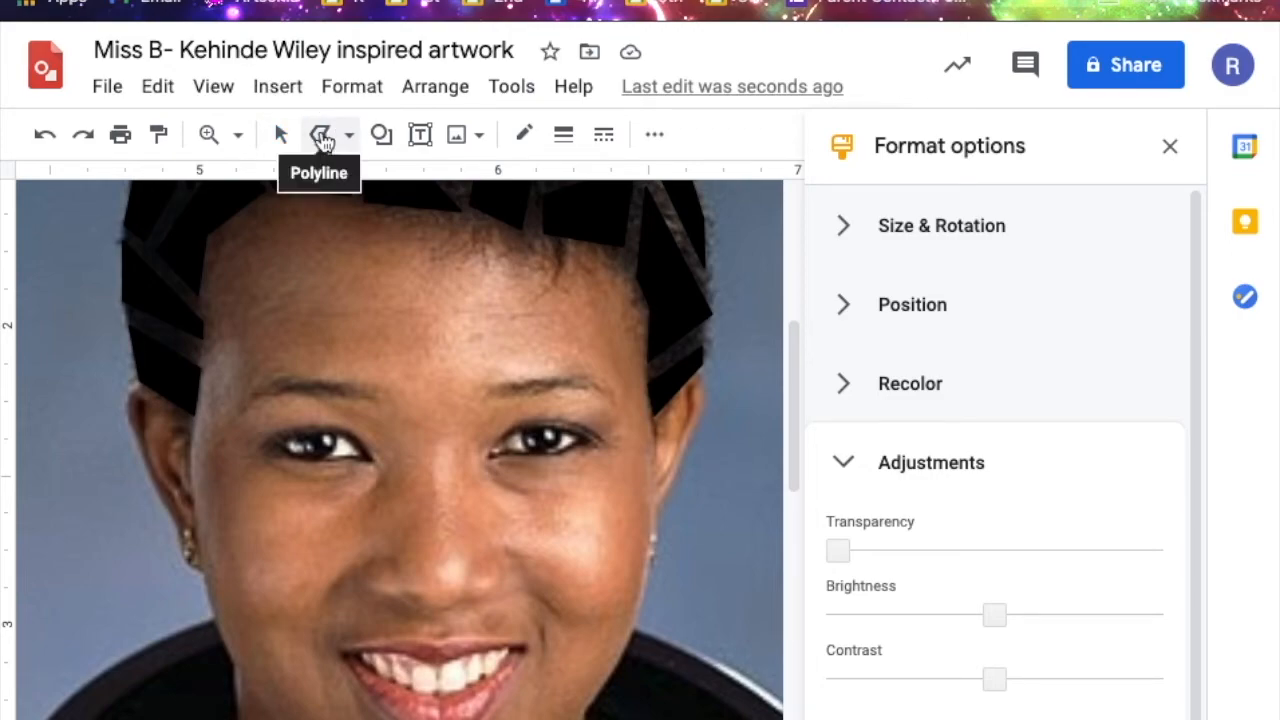
pyautogui.scroll(3, 226, 447)
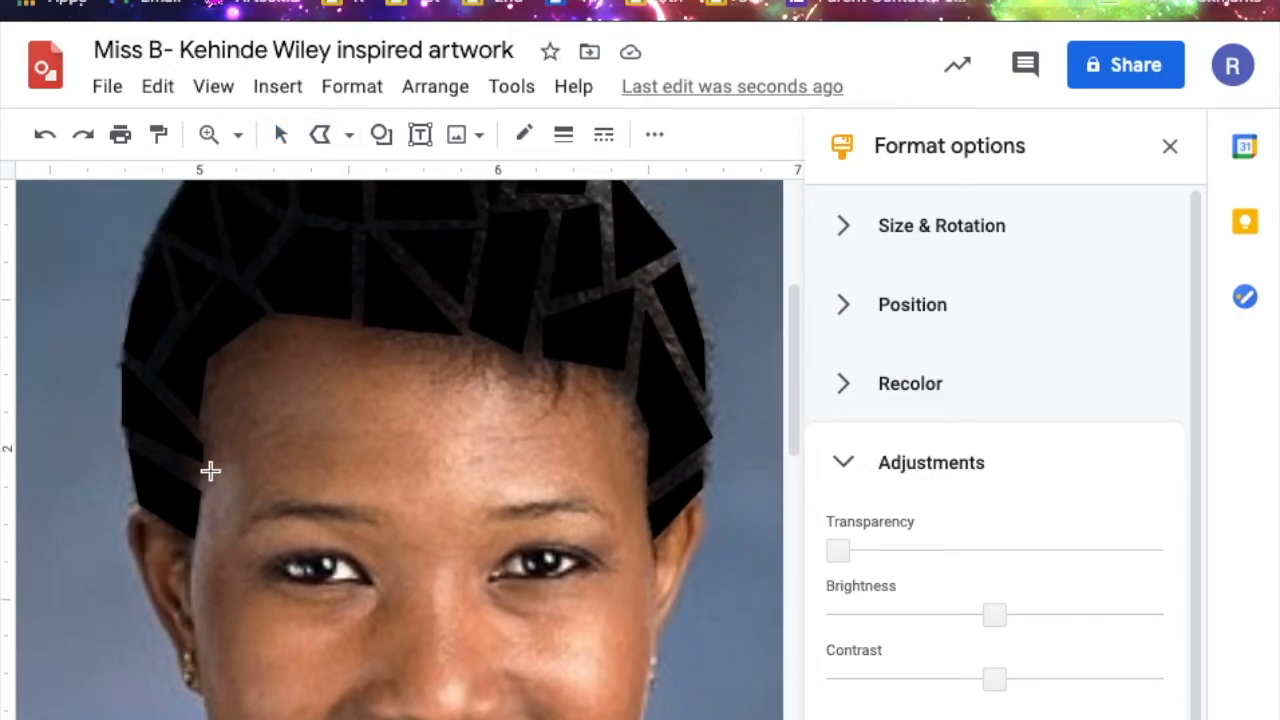
pyautogui.click(204, 539)
pyautogui.click(212, 439)
pyautogui.click(213, 379)
pyautogui.click(229, 375)
pyautogui.click(274, 489)
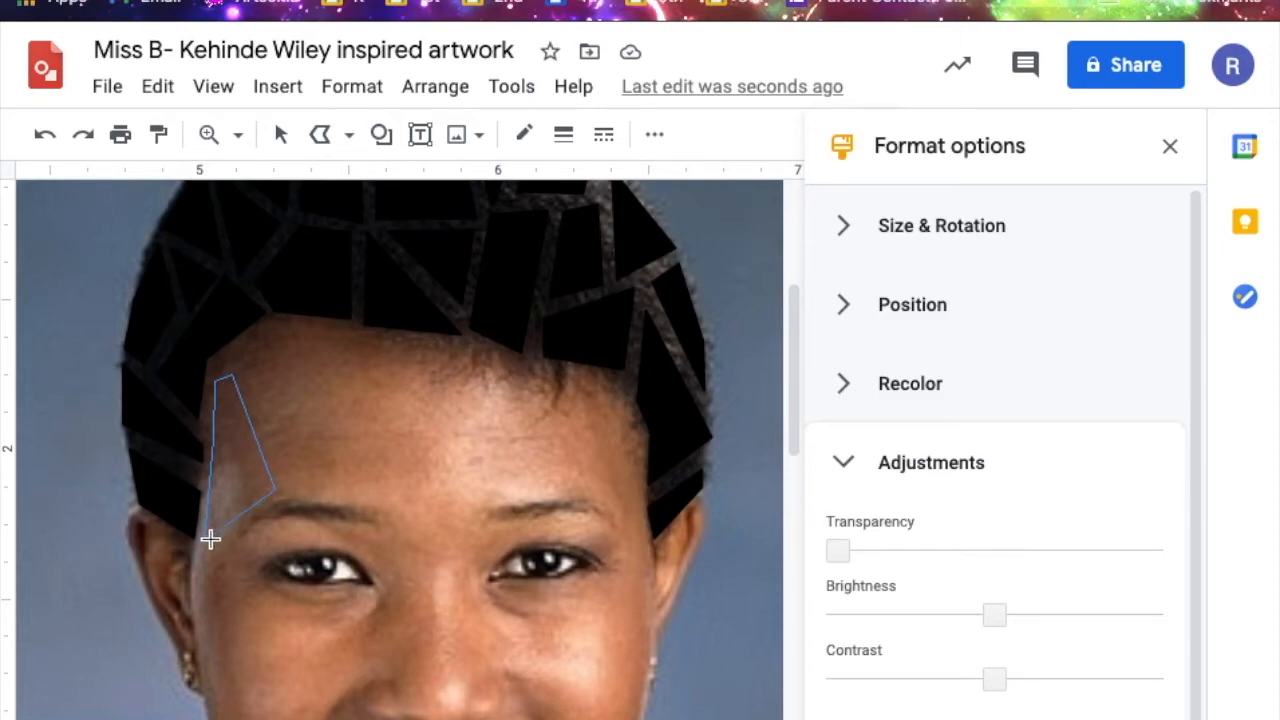
pyautogui.click(210, 539)
# Draw a closed four-sided polyline about 0.45 in wide along the hairline at the forehead's upper left
pyautogui.click(230, 356)
pyautogui.click(278, 326)
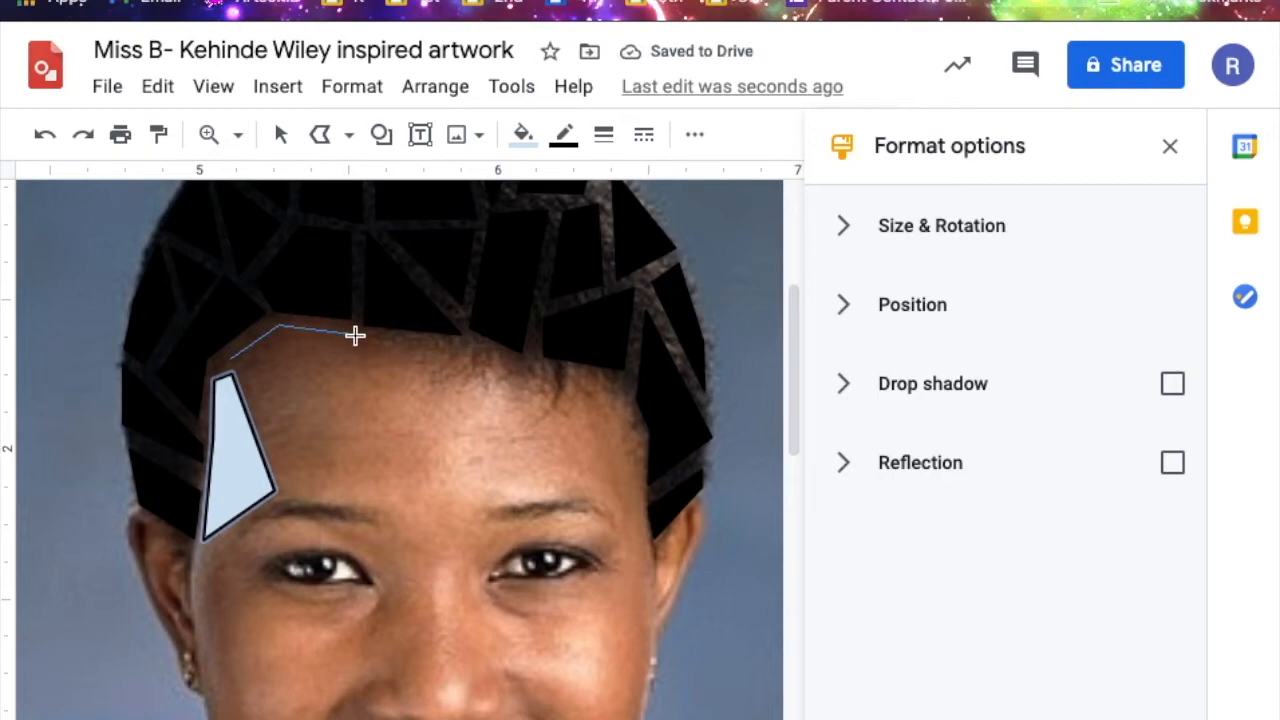
pyautogui.click(368, 337)
pyautogui.click(364, 407)
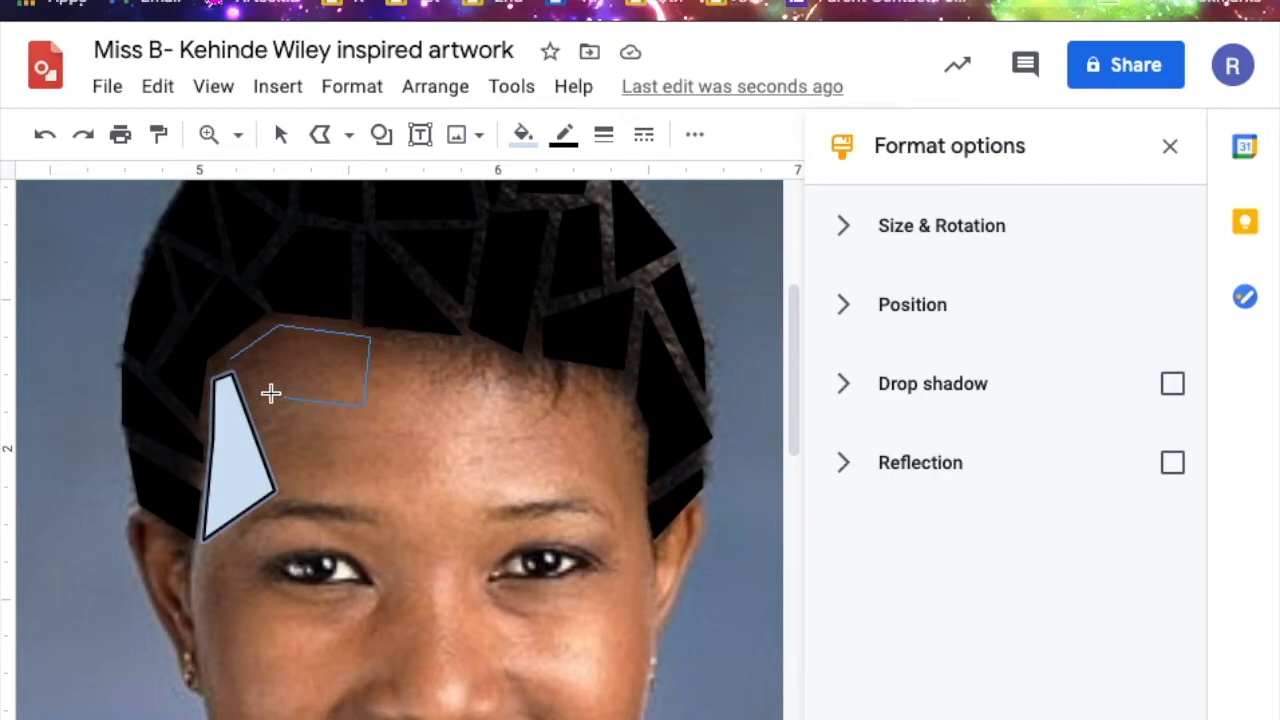
pyautogui.click(232, 358)
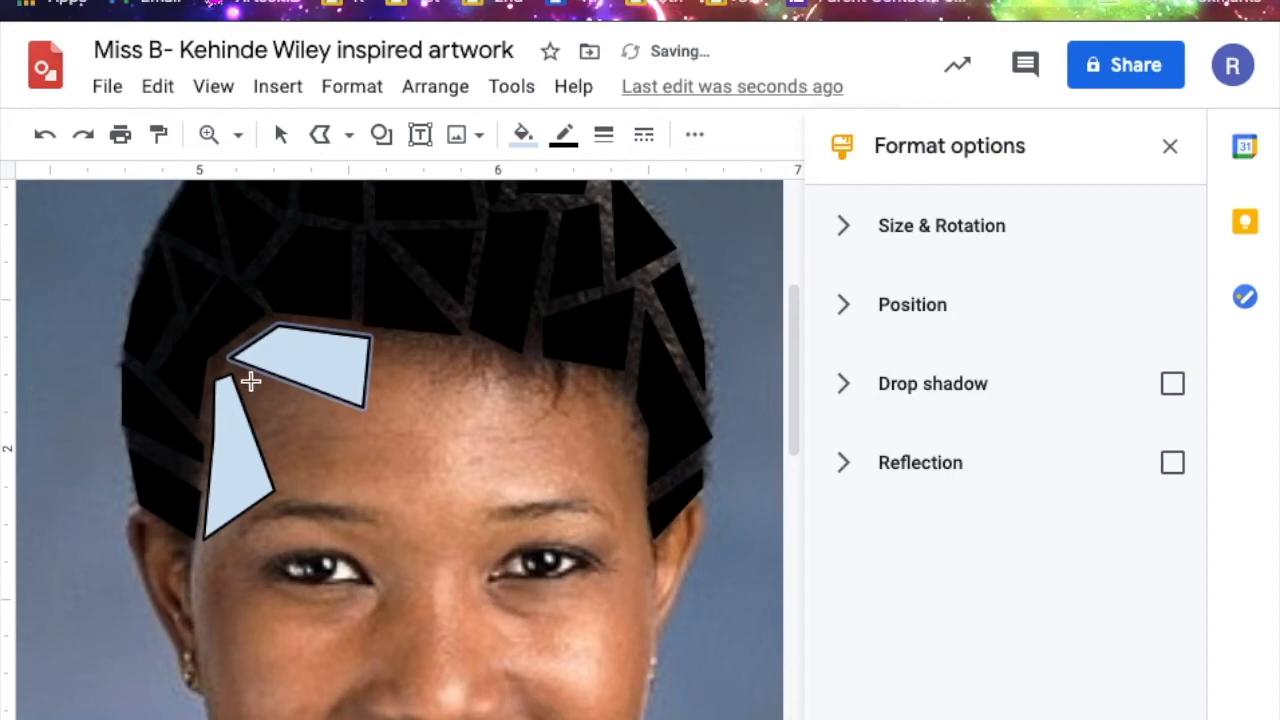
# Draw a closed four-sided polyline about 0.4 in wide between the two forehead shapes and the left eyebrow
pyautogui.click(250, 381)
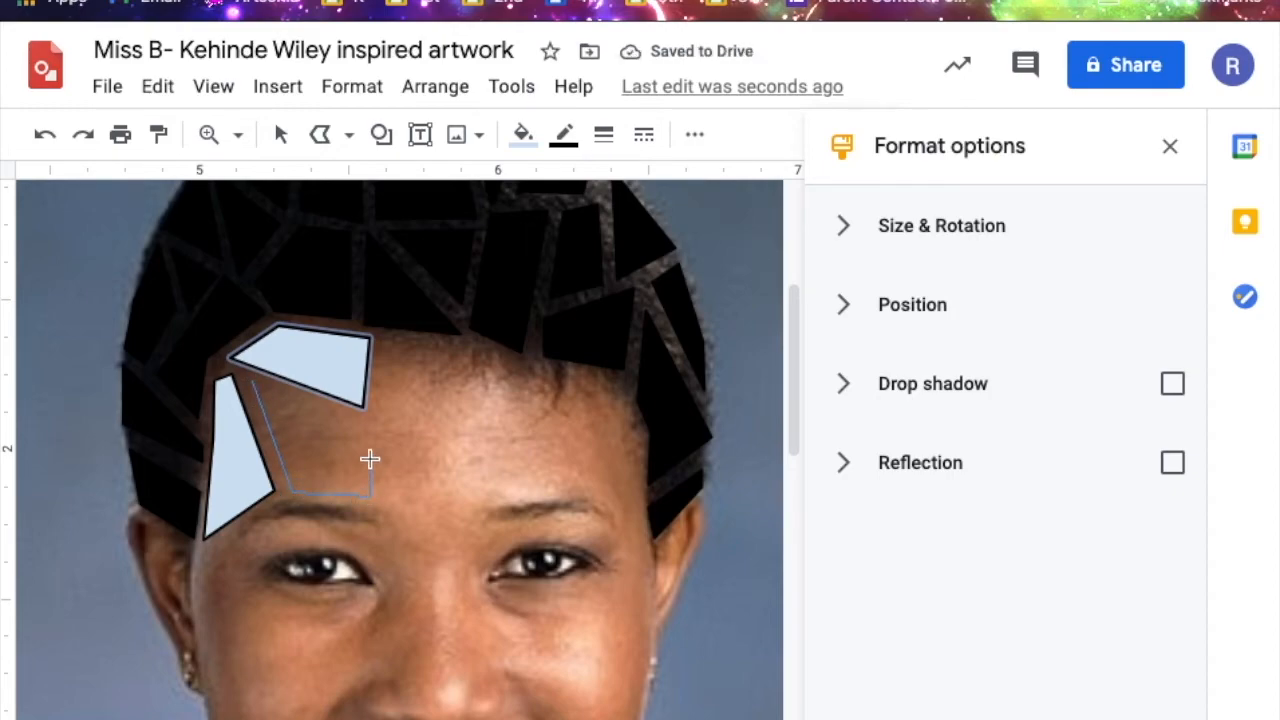
pyautogui.click(370, 425)
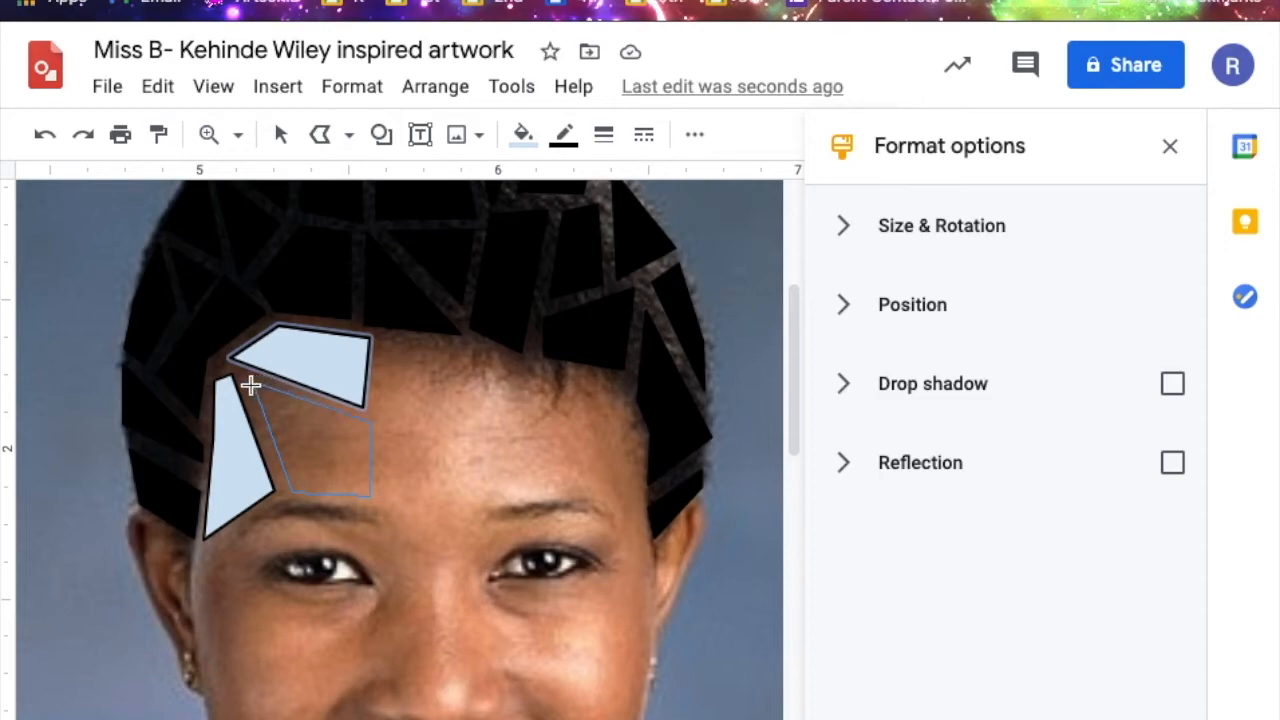
pyautogui.click(250, 383)
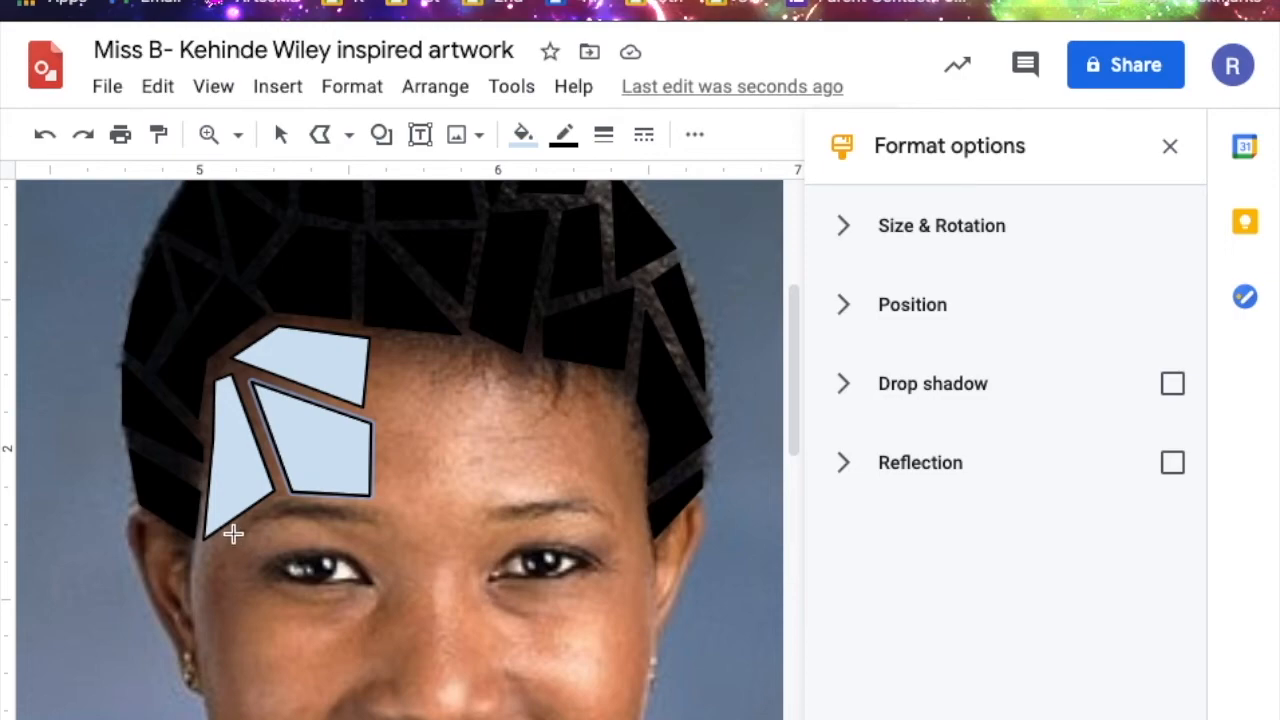
# Draw a closed five-sided polyline about 0.5 in wide over the left eyebrow, tapering to a point at its outer end
pyautogui.click(209, 134)
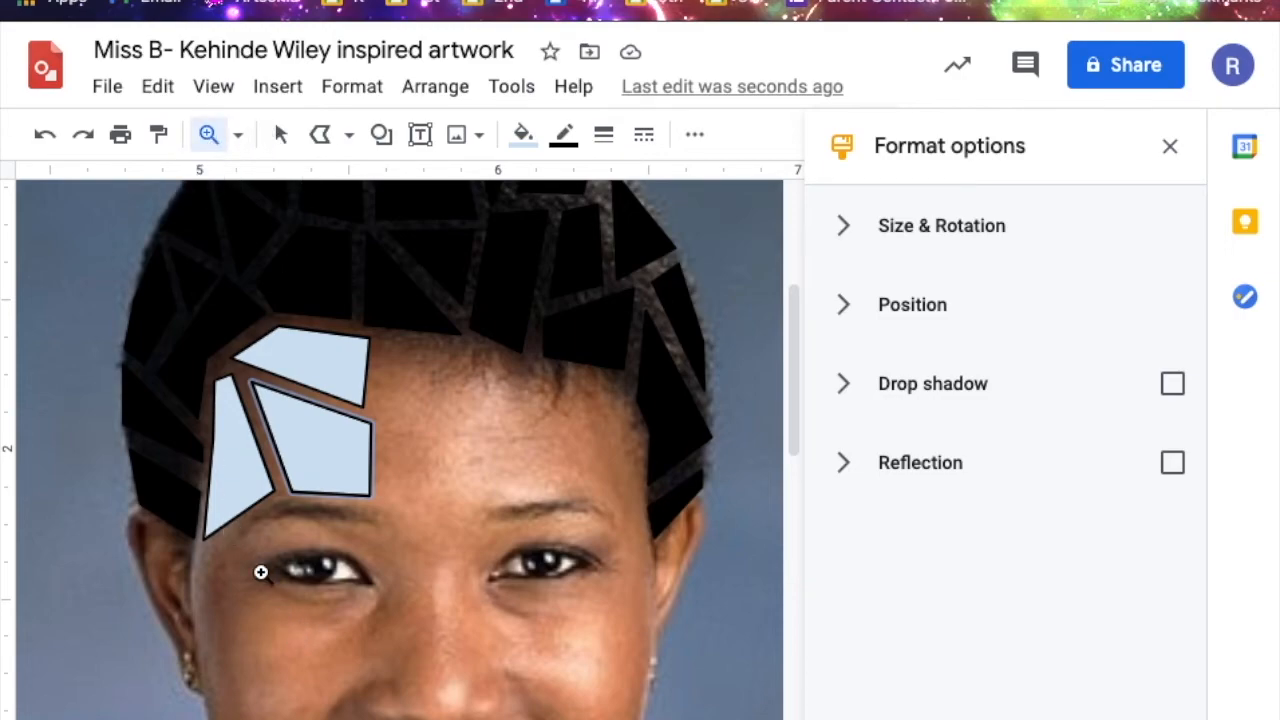
pyautogui.click(260, 572)
pyautogui.click(288, 484)
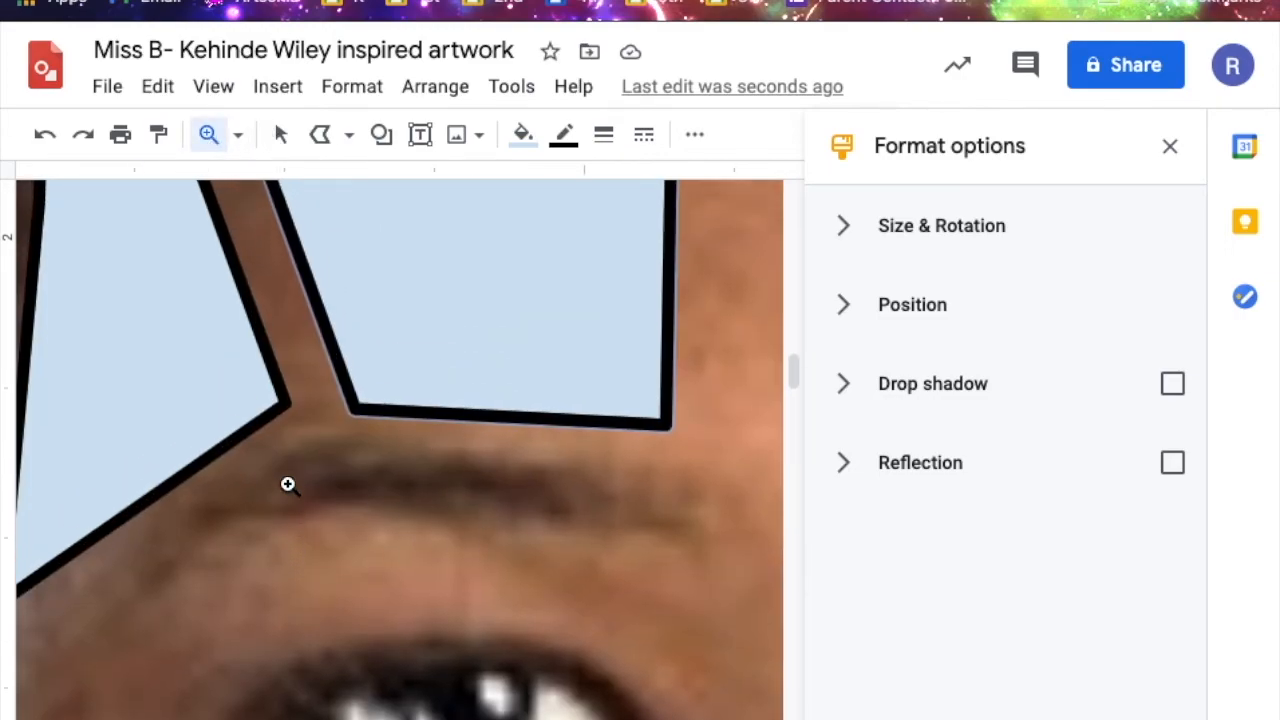
pyautogui.click(322, 136)
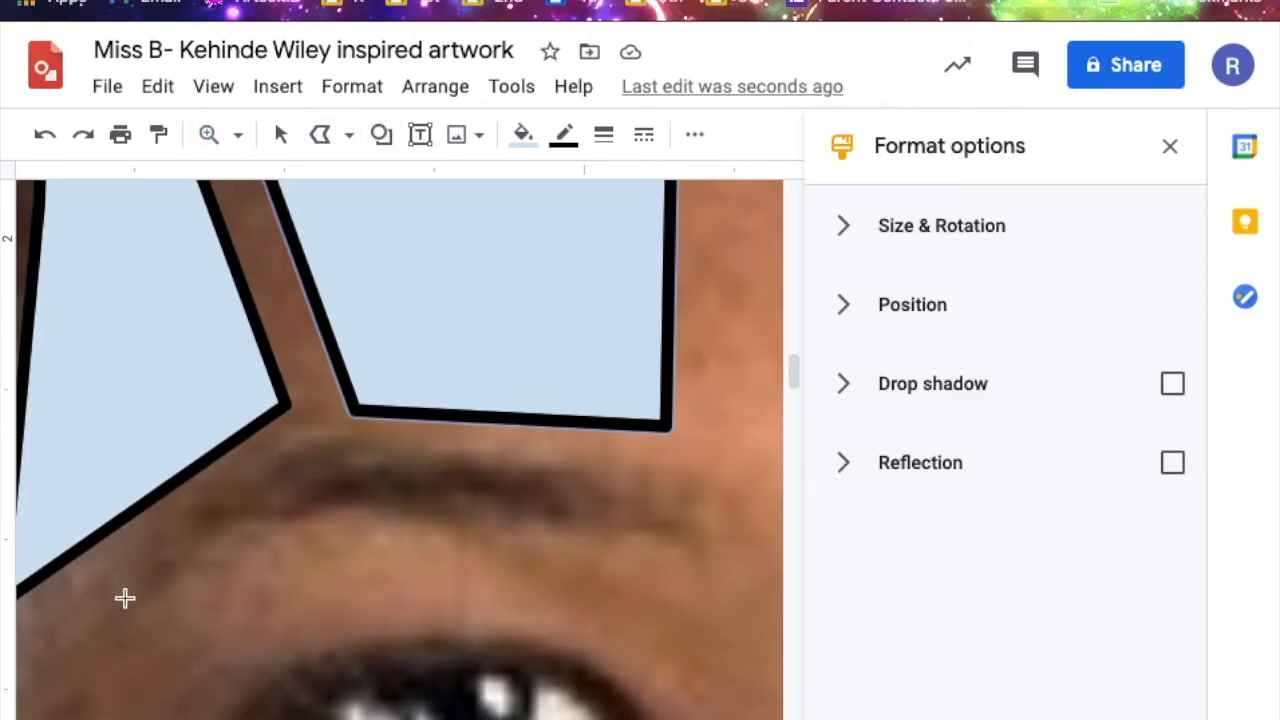
pyautogui.click(119, 617)
pyautogui.click(308, 512)
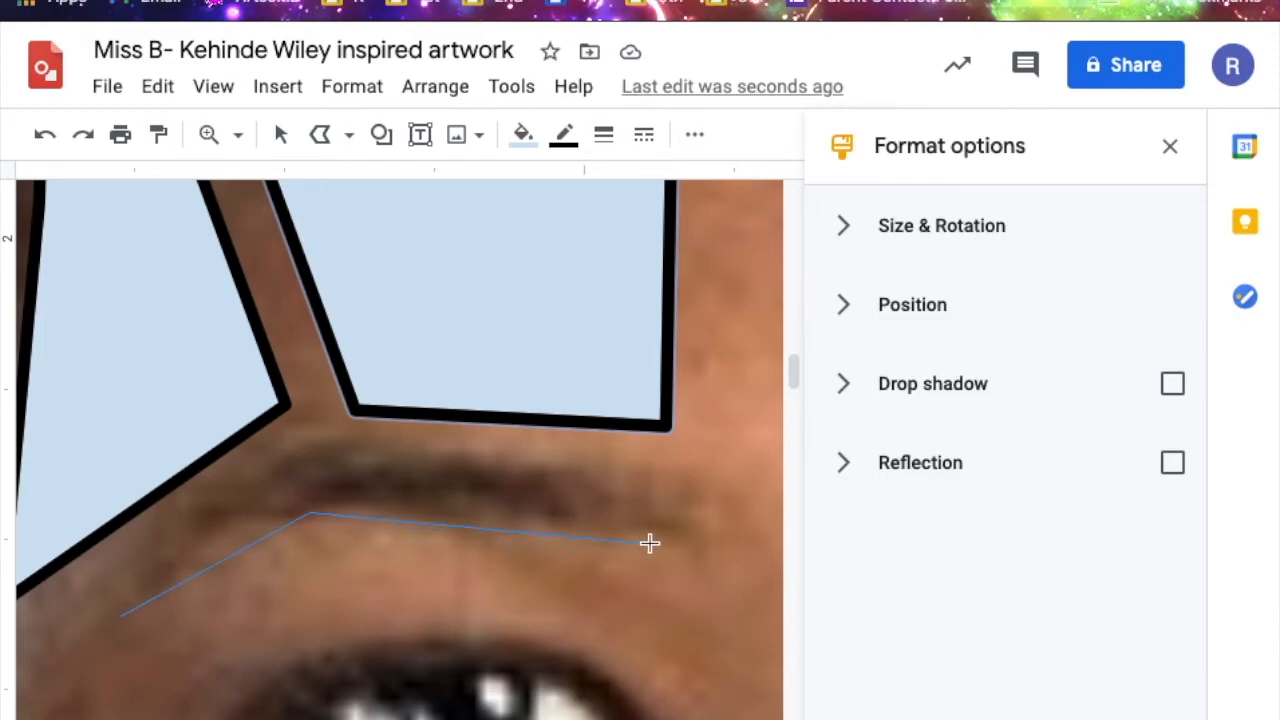
pyautogui.click(715, 489)
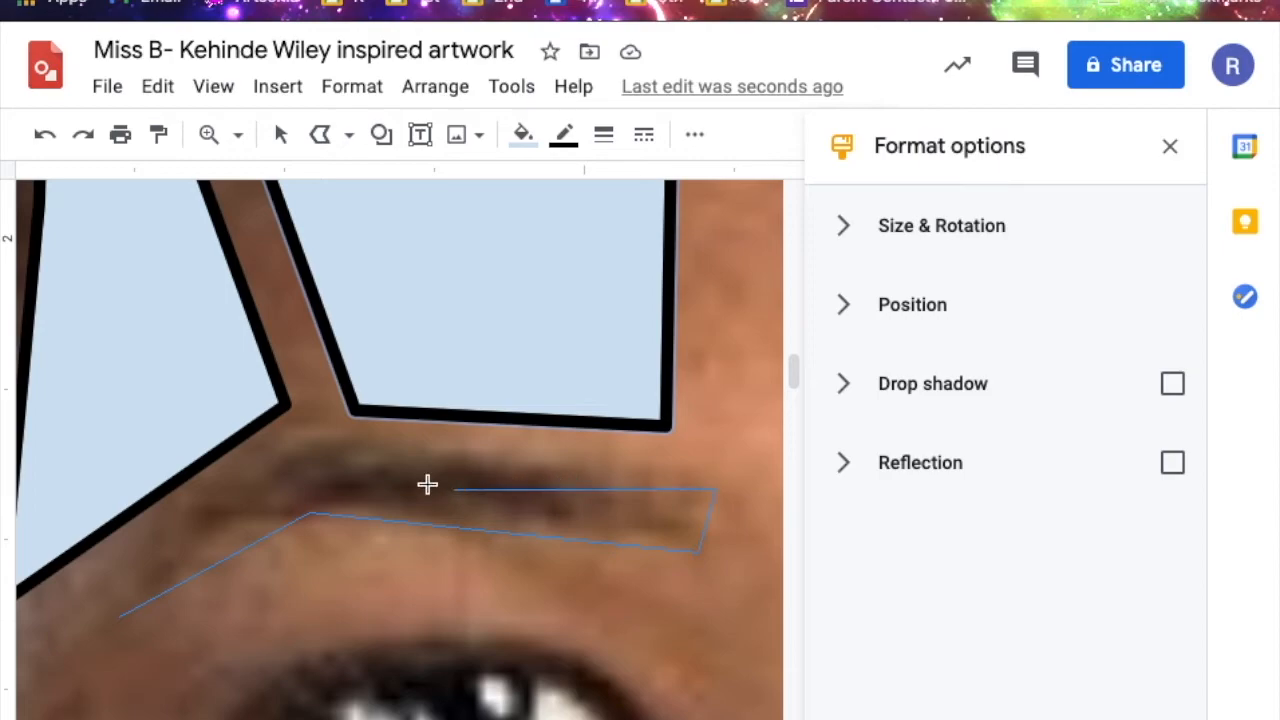
pyautogui.click(306, 446)
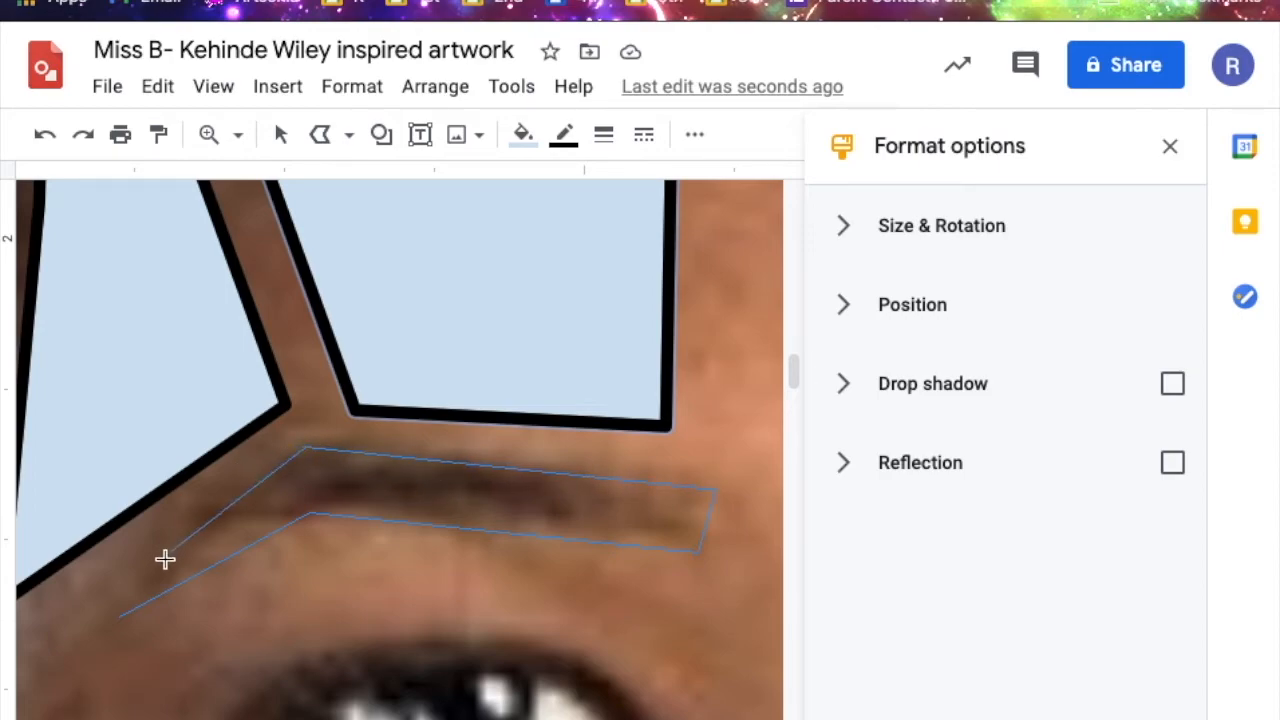
pyautogui.click(120, 618)
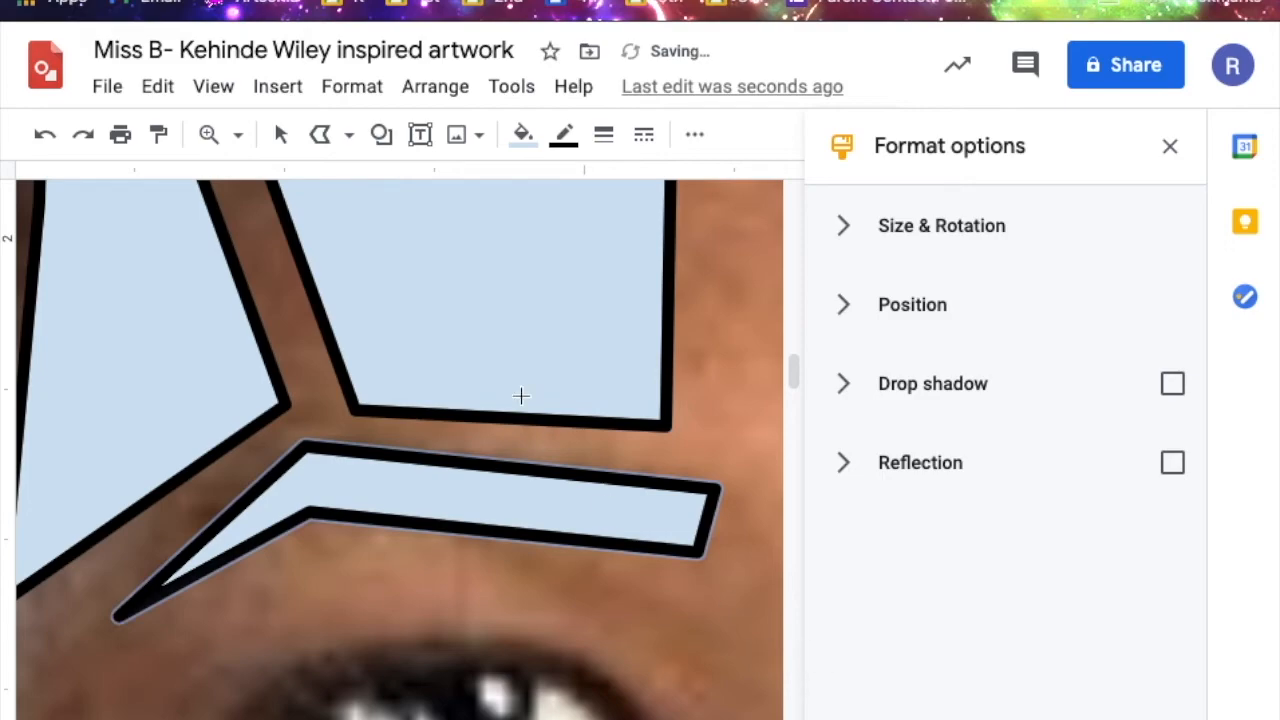
pyautogui.scroll(-3, 521, 396)
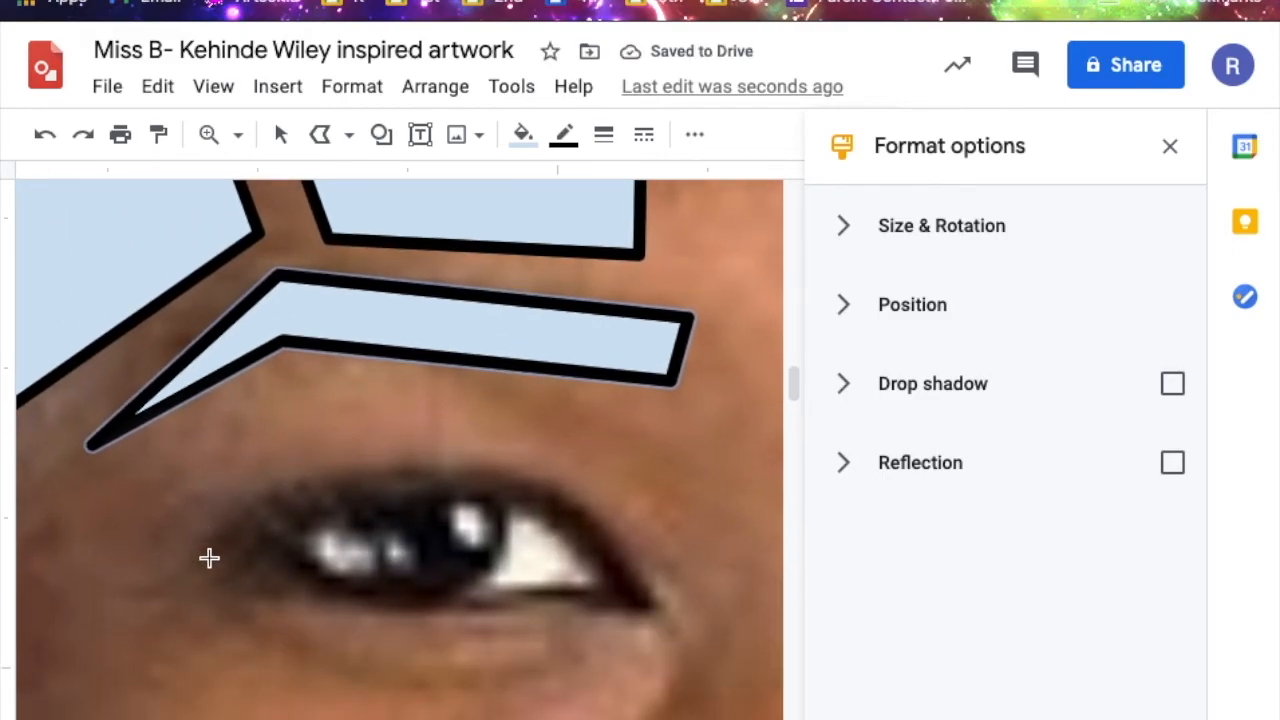
pyautogui.click(209, 558)
pyautogui.click(392, 605)
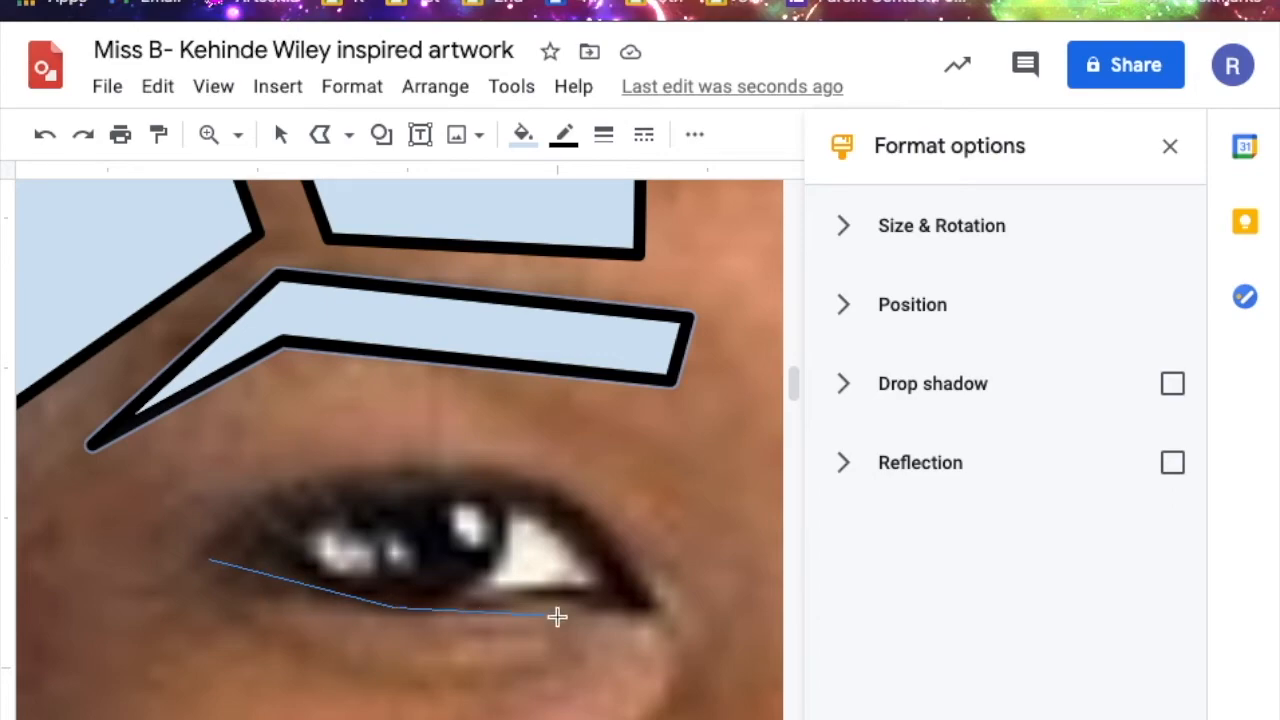
pyautogui.click(667, 607)
pyautogui.click(581, 505)
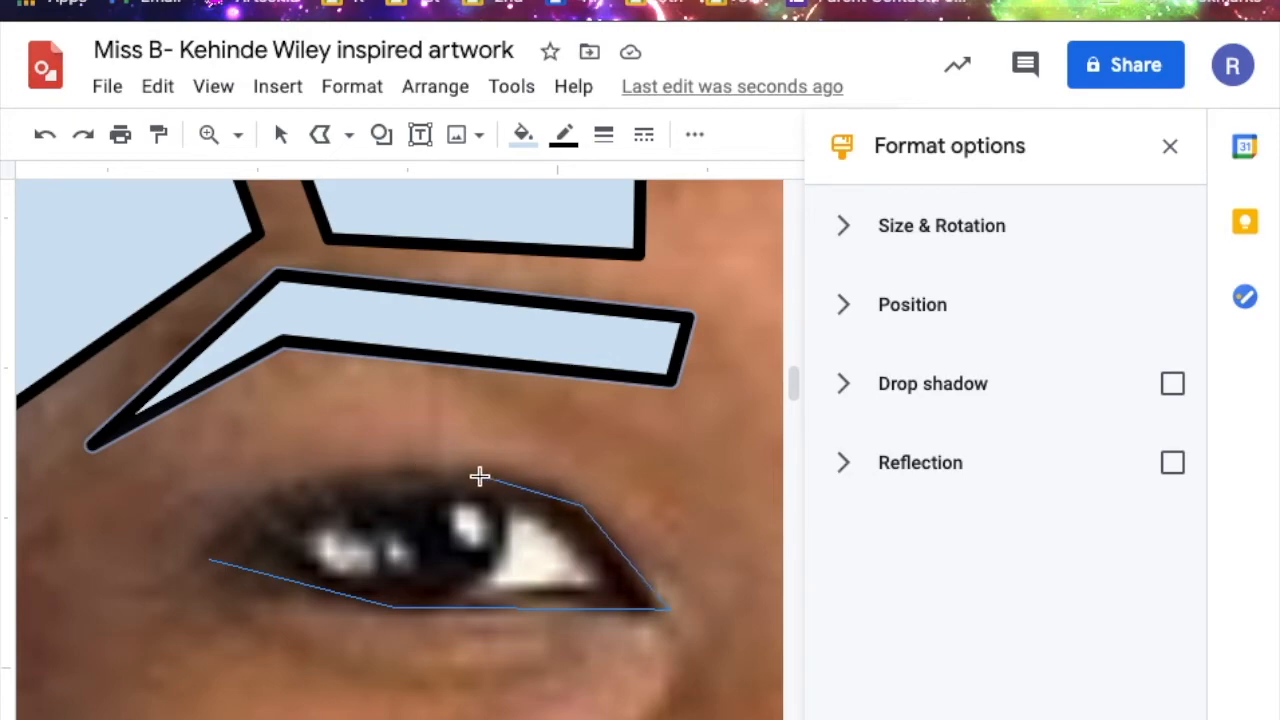
pyautogui.click(473, 468)
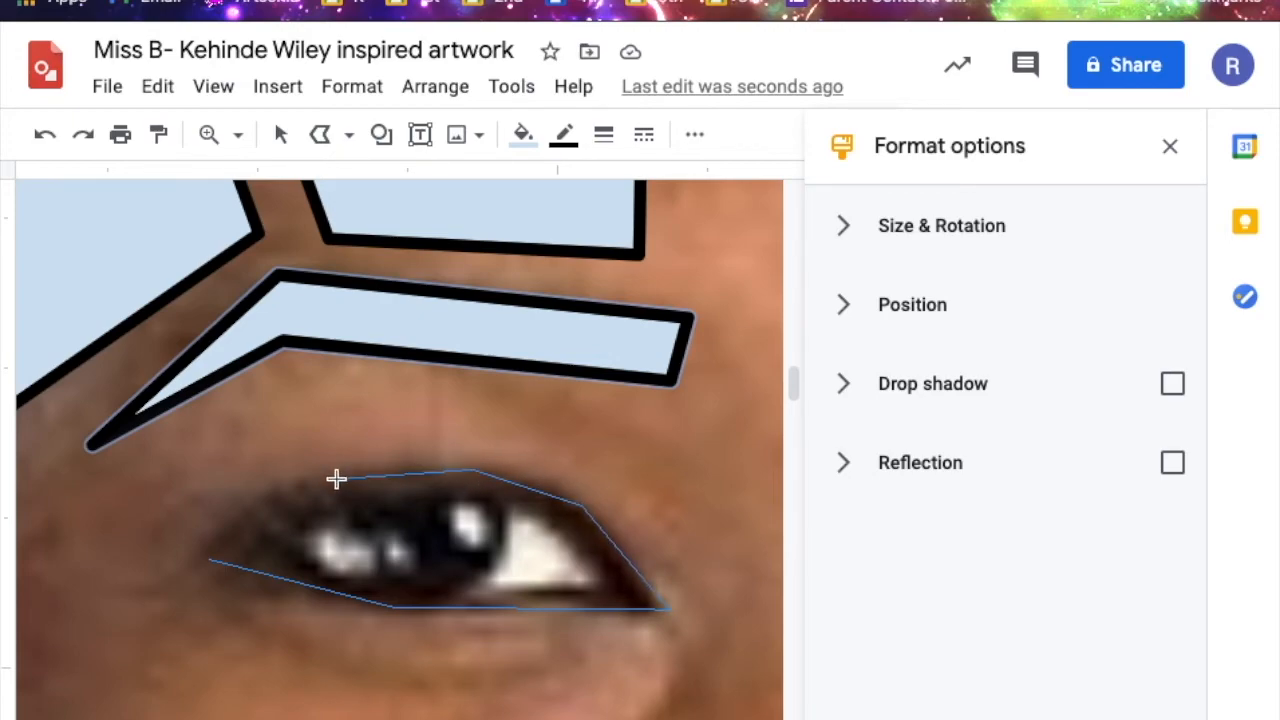
pyautogui.doubleClick(336, 478)
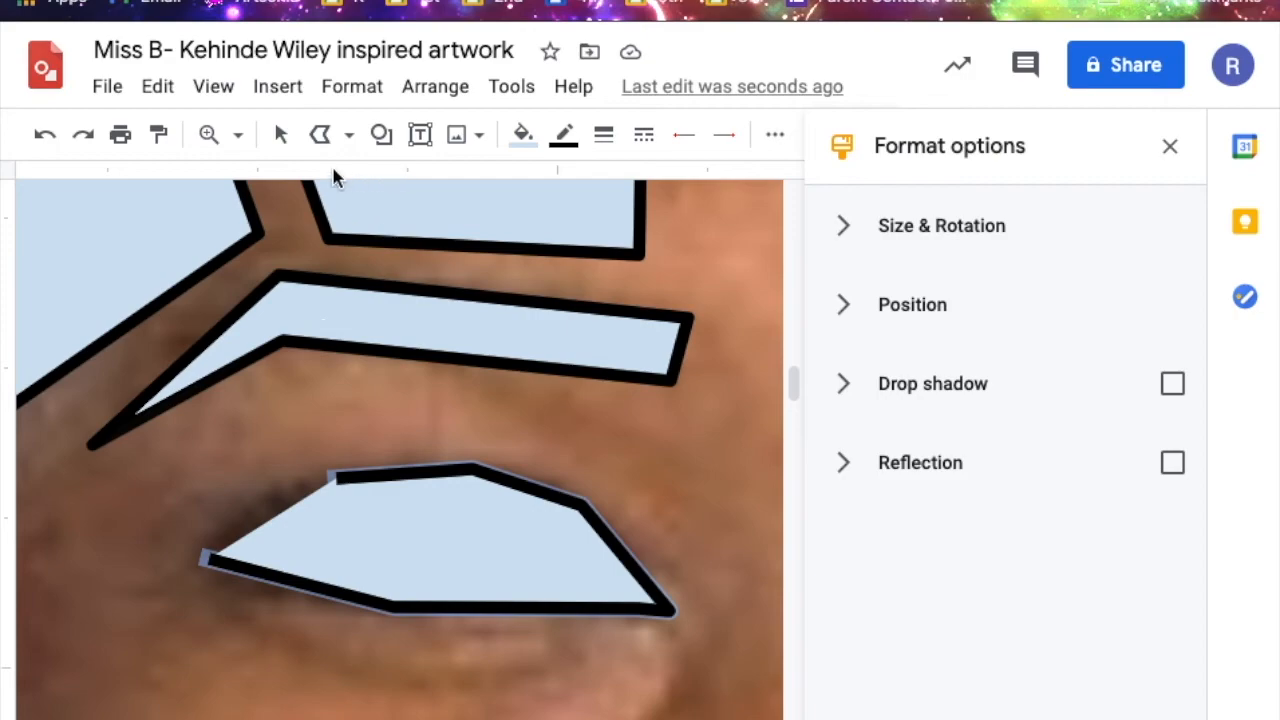
pyautogui.click(53, 137)
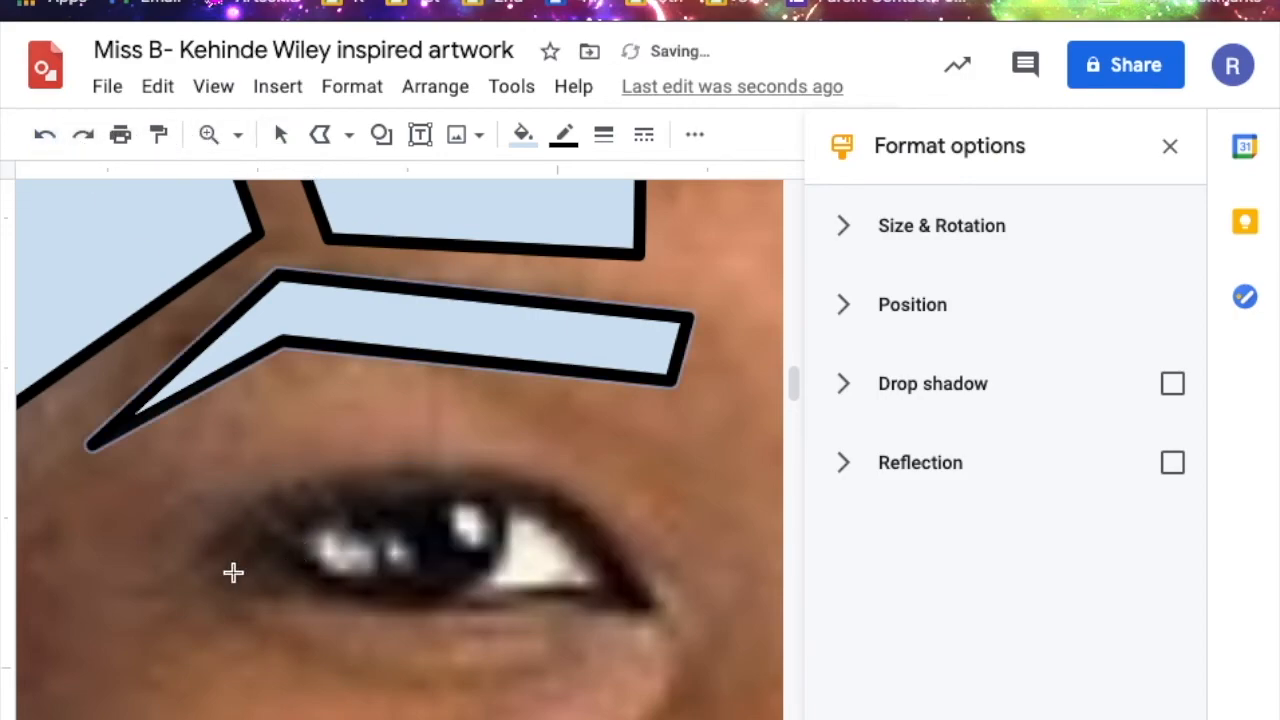
# Draw a closed eight-sided polyline about 0.4 in wide around the outline of the left eye
pyautogui.click(198, 562)
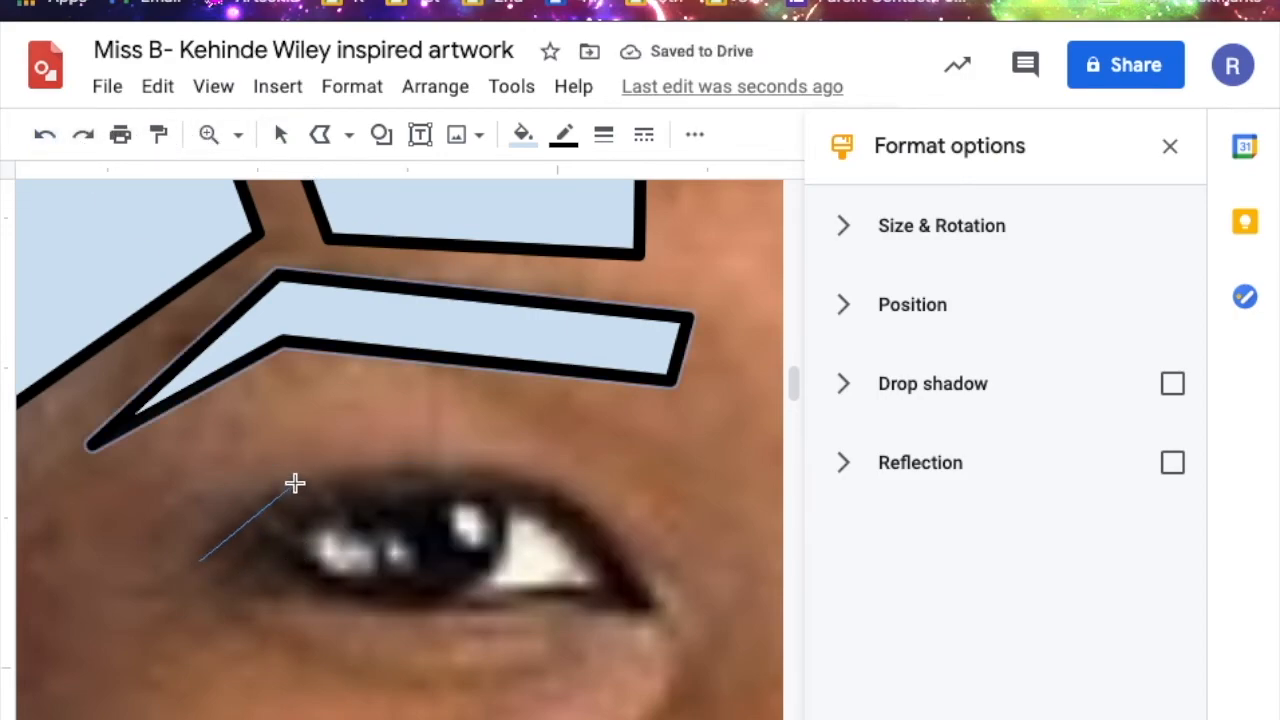
pyautogui.click(295, 484)
pyautogui.click(454, 469)
pyautogui.click(583, 505)
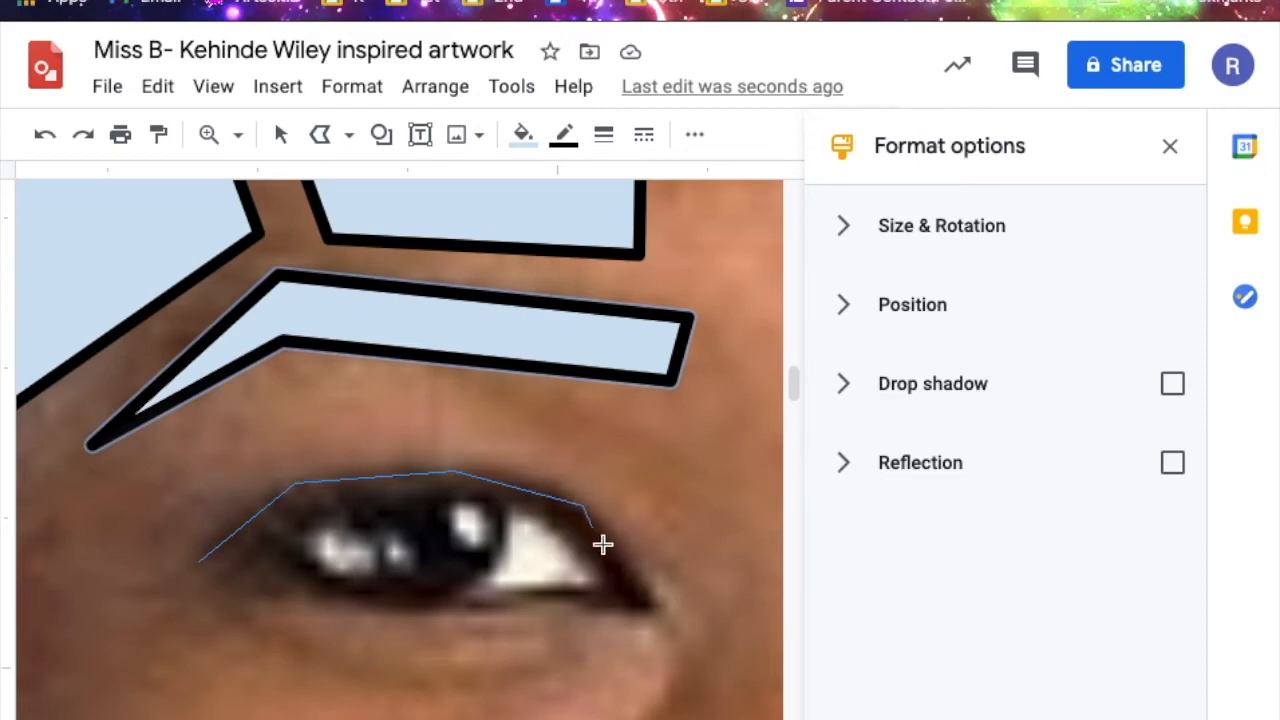
pyautogui.click(657, 604)
pyautogui.click(572, 589)
pyautogui.click(440, 602)
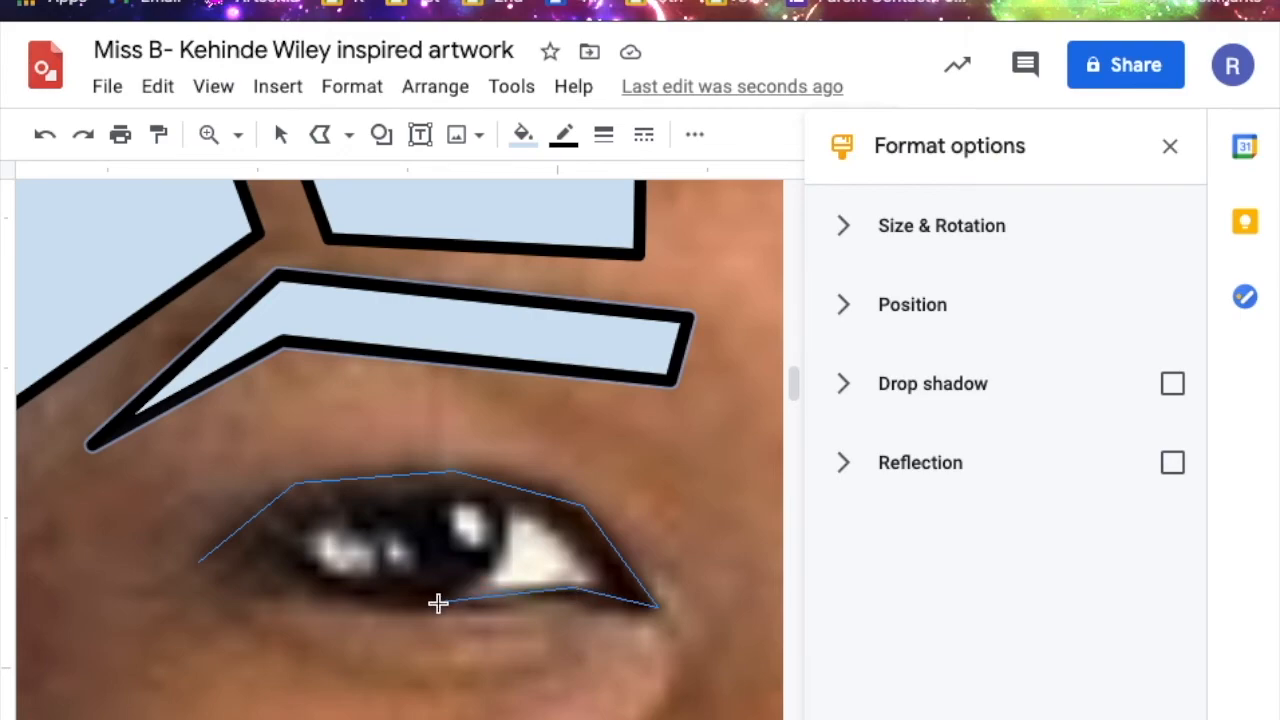
pyautogui.click(346, 605)
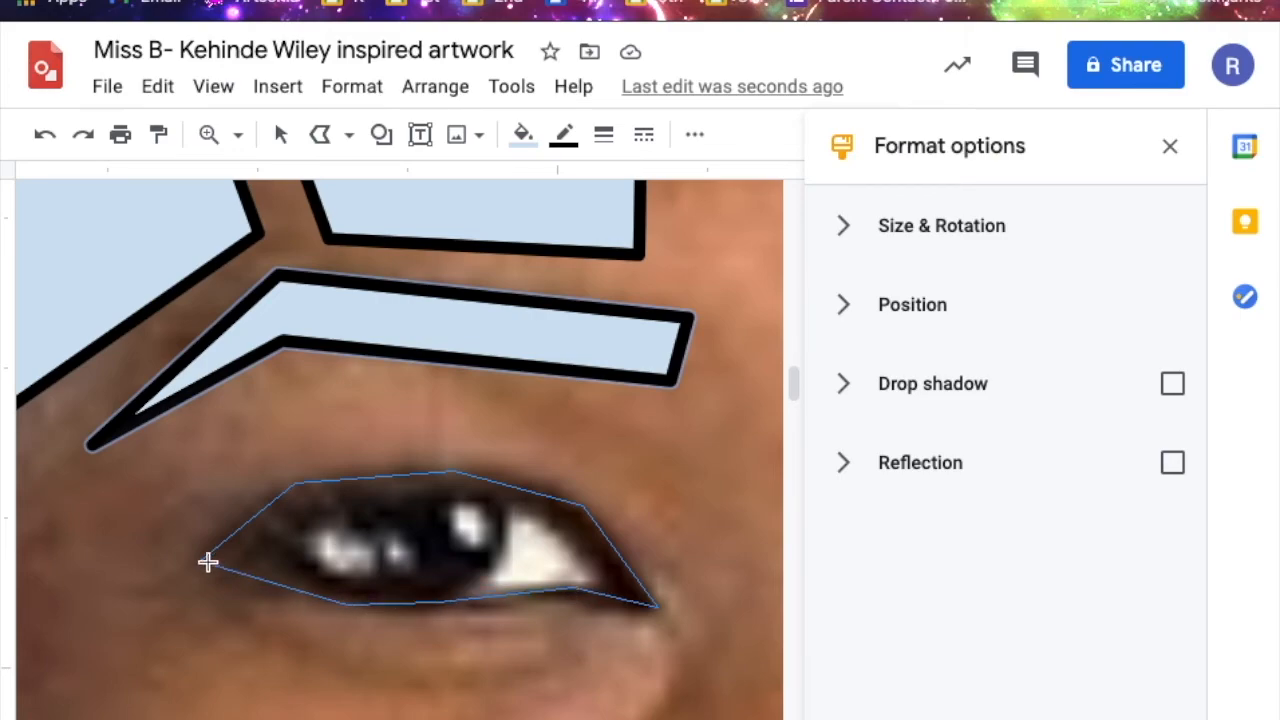
pyautogui.click(202, 561)
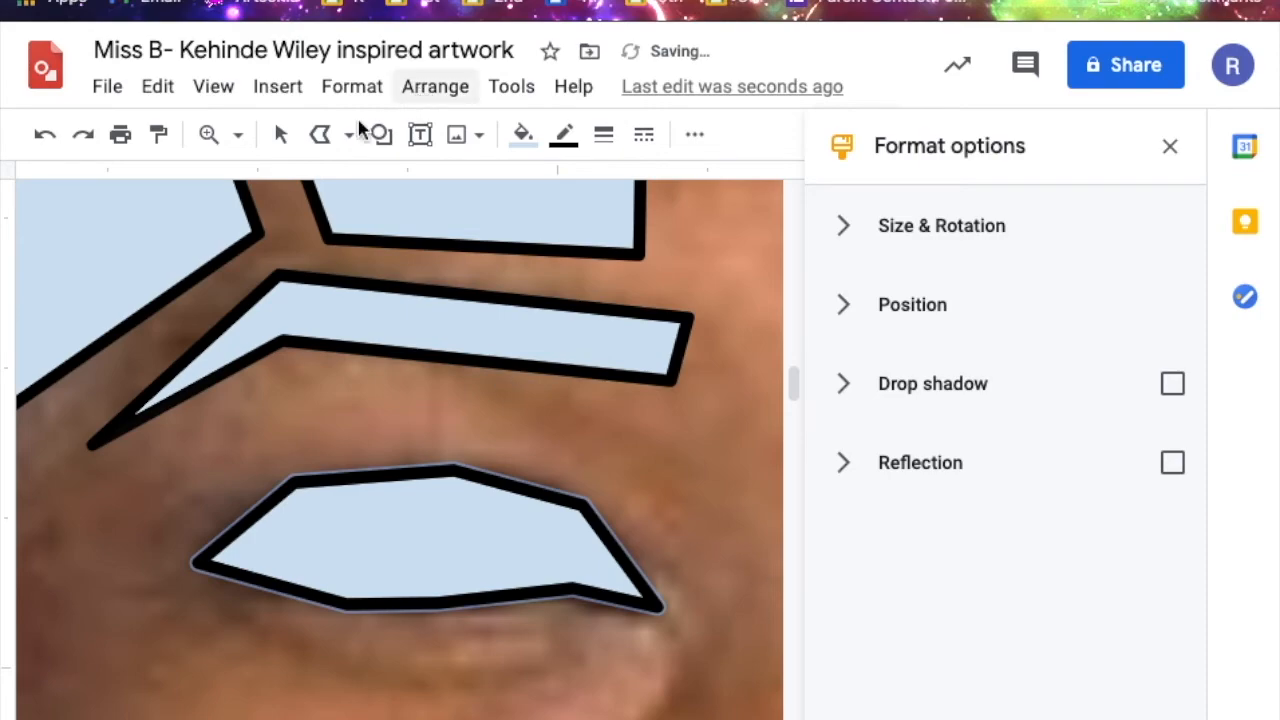
# Draw a closed four-sided polyline about 0.4 in tall along the face's left edge, from the temple down beside the ear
pyautogui.click(240, 136)
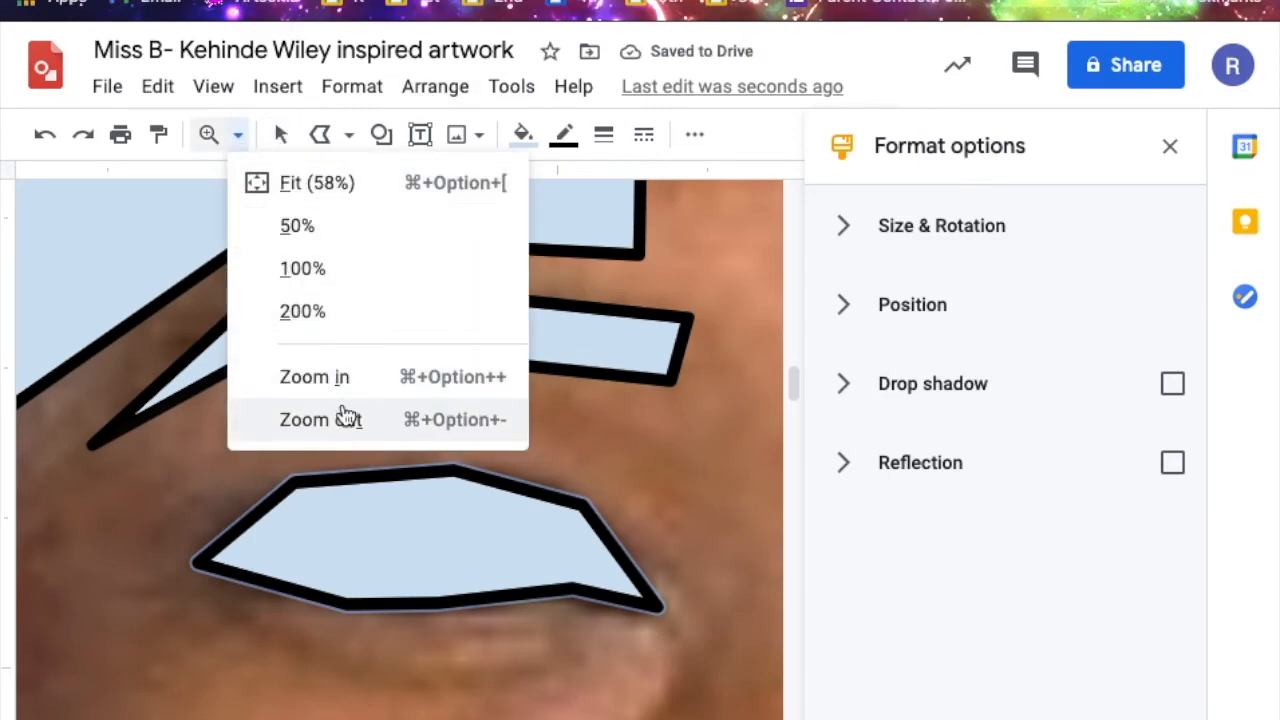
pyautogui.click(344, 419)
pyautogui.scroll(2, 320, 623)
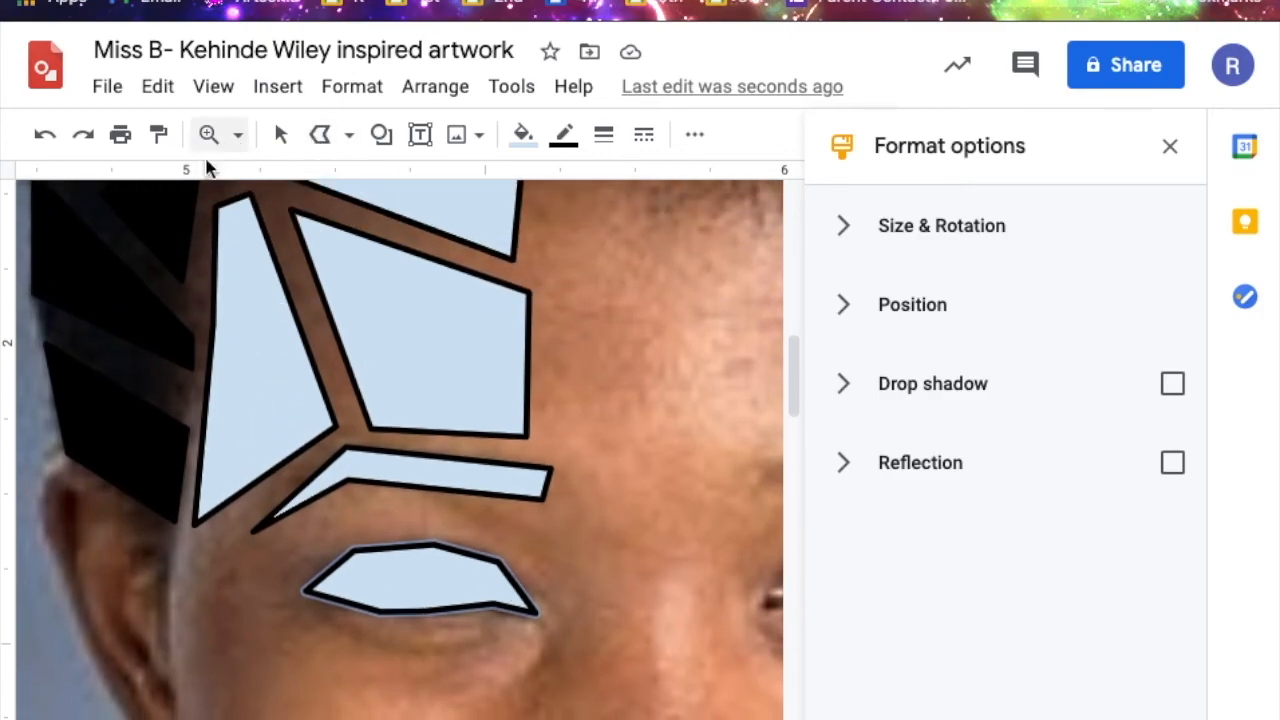
pyautogui.click(322, 142)
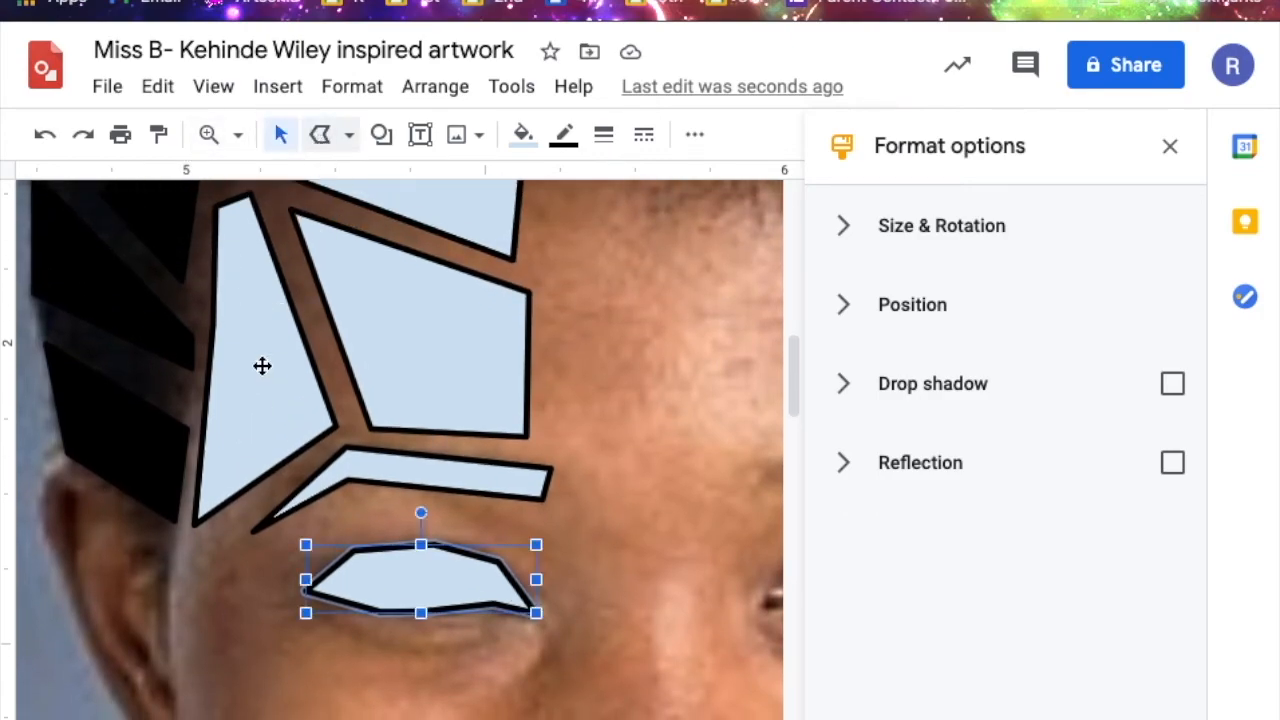
pyautogui.click(320, 134)
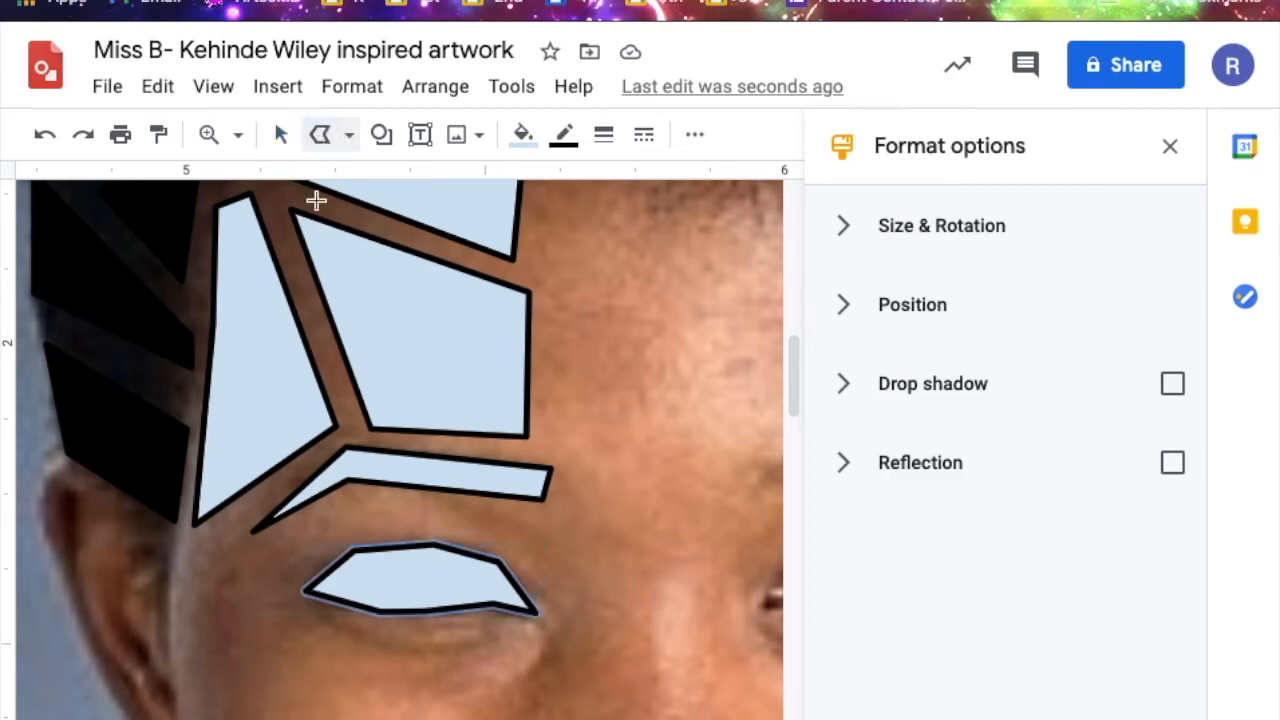
pyautogui.click(188, 558)
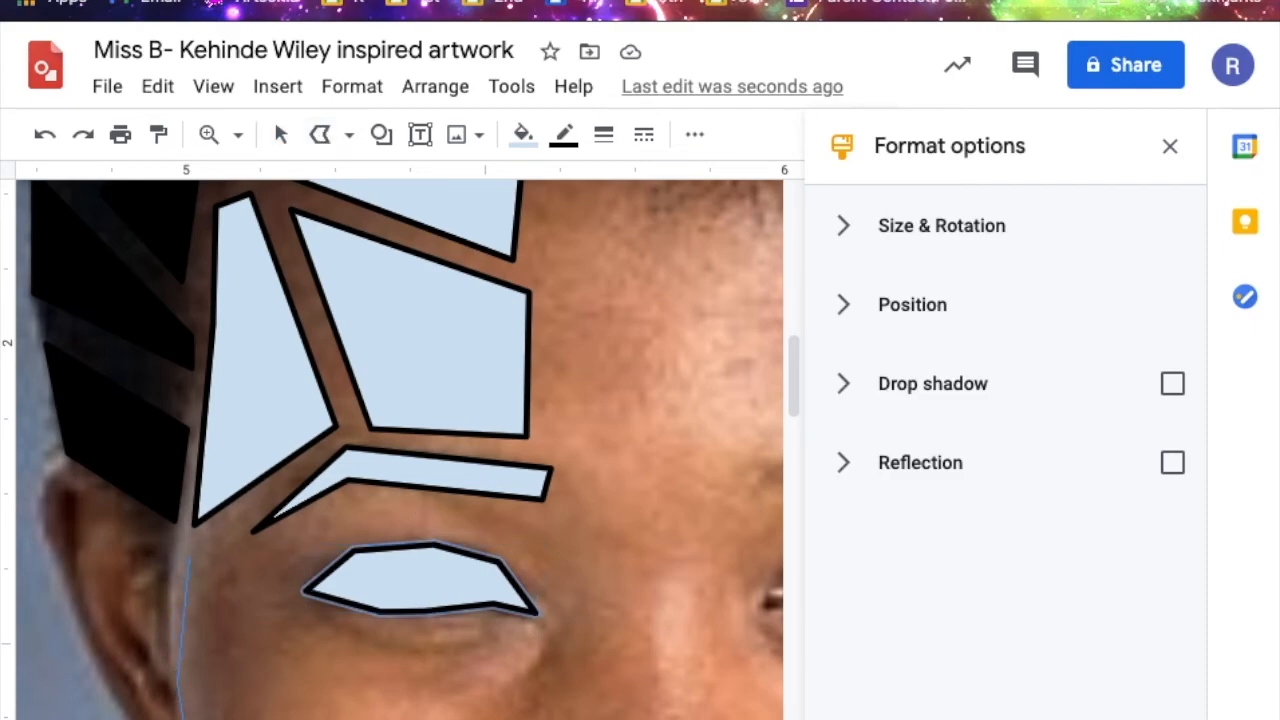
pyautogui.click(280, 606)
pyautogui.click(196, 559)
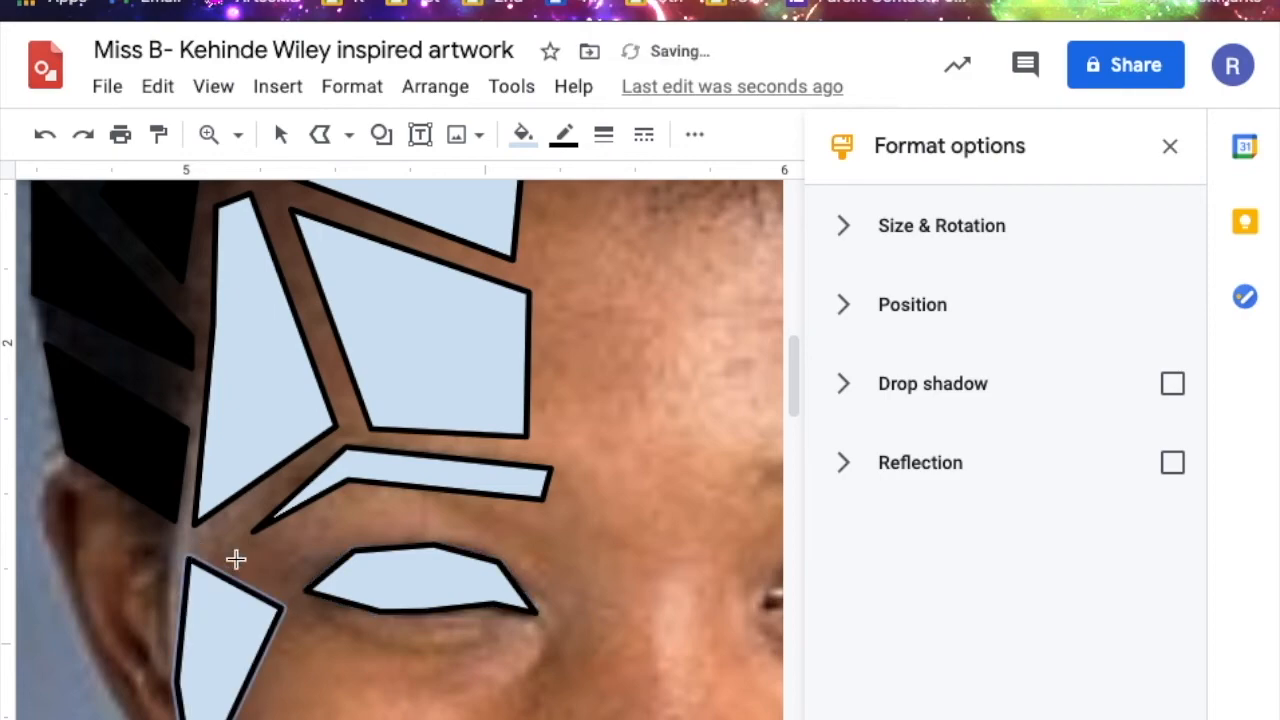
# Draw a small closed four-sided polyline about 0.15 in wide between the left eyebrow's outer end and the eye's outer corner
pyautogui.click(290, 581)
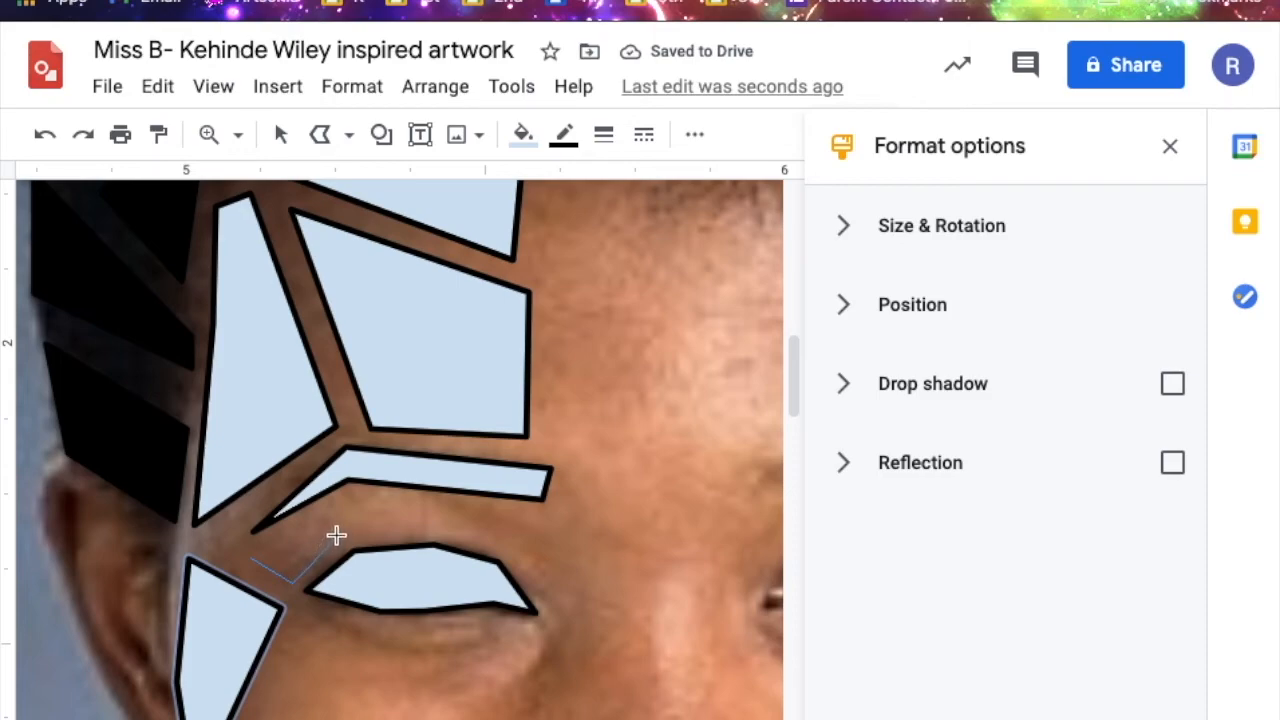
pyautogui.click(306, 517)
pyautogui.click(251, 561)
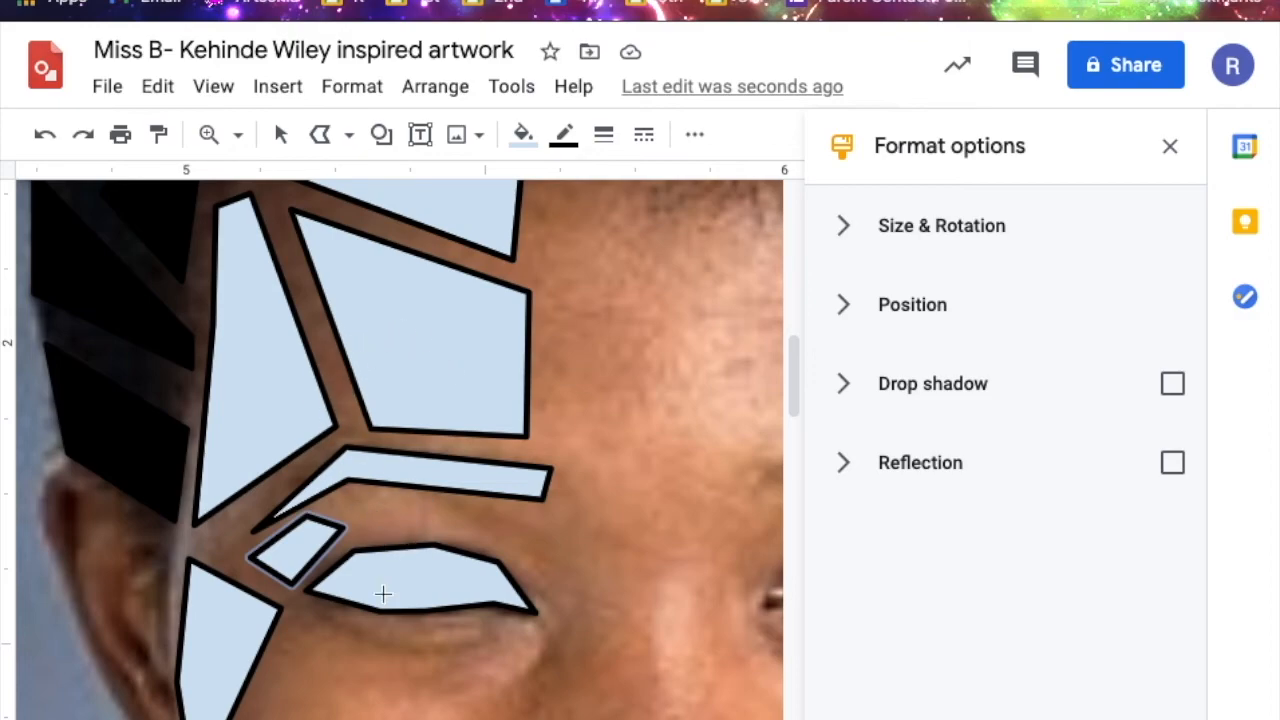
# Draw a closed four-sided polyline about 0.35 in tall along the left jaw edge, starting just below the earring
pyautogui.scroll(-5, 383, 594)
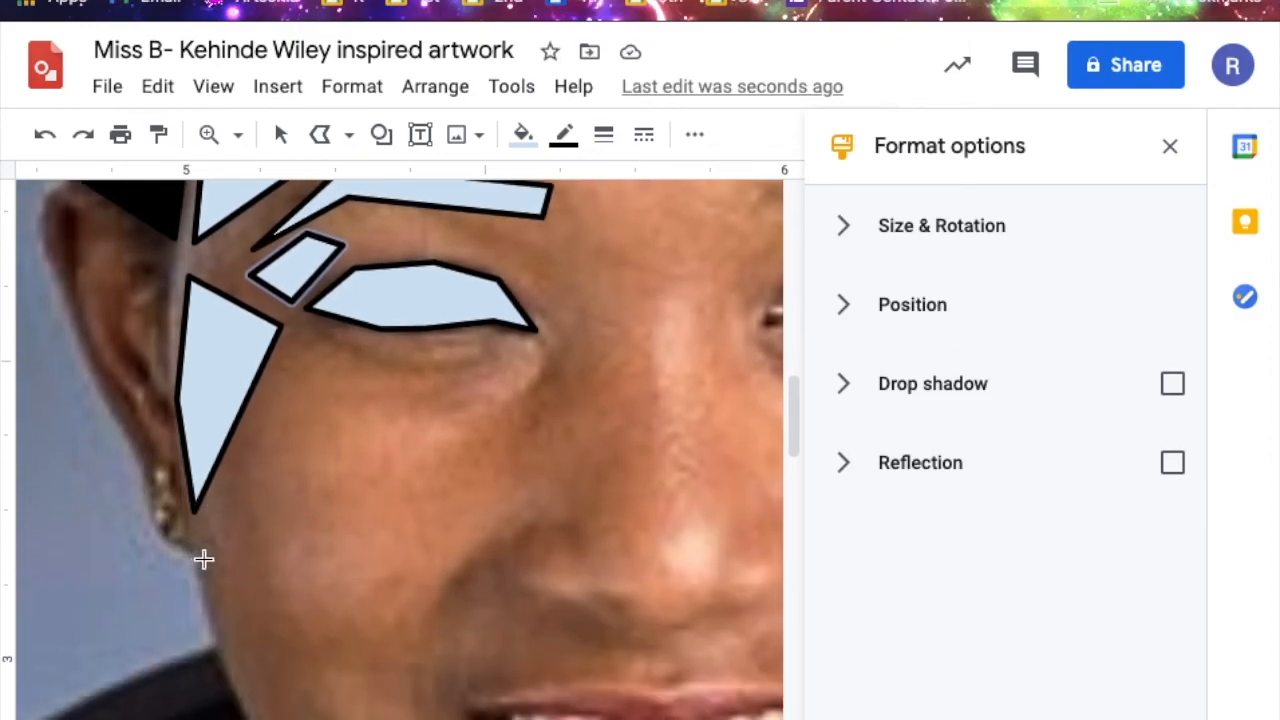
pyautogui.click(201, 547)
pyautogui.click(222, 668)
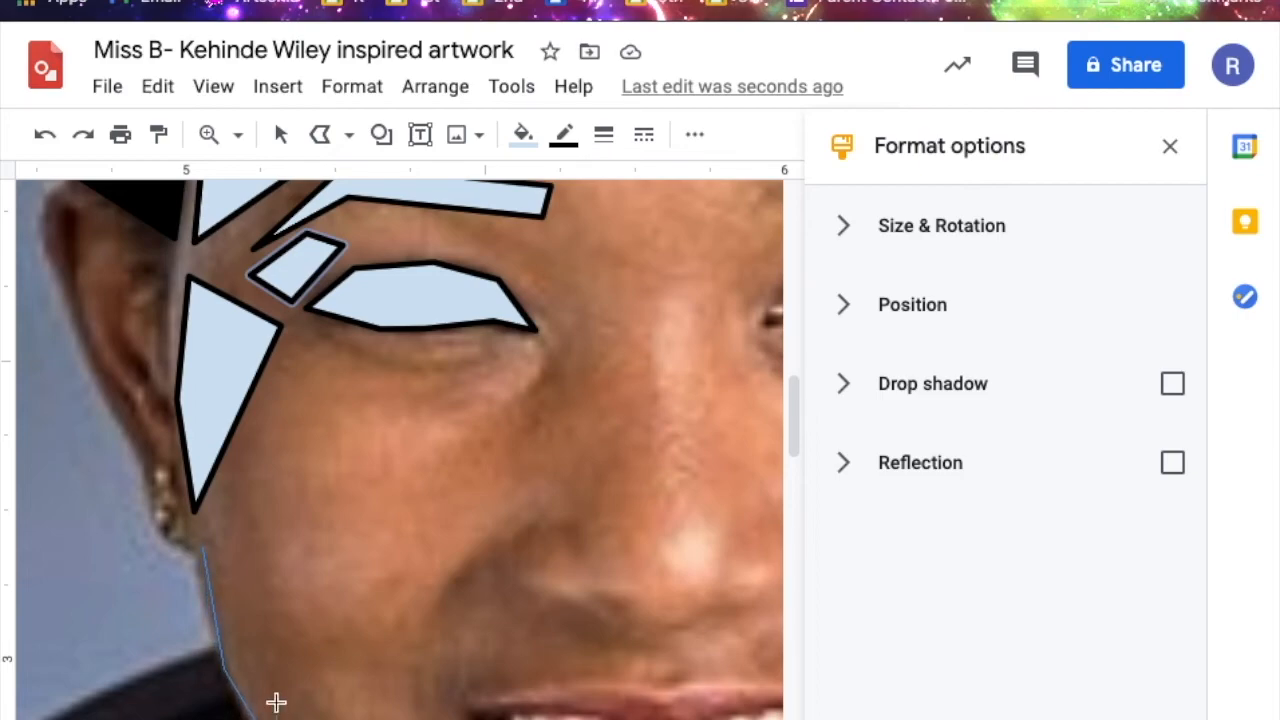
pyautogui.click(312, 599)
pyautogui.click(200, 553)
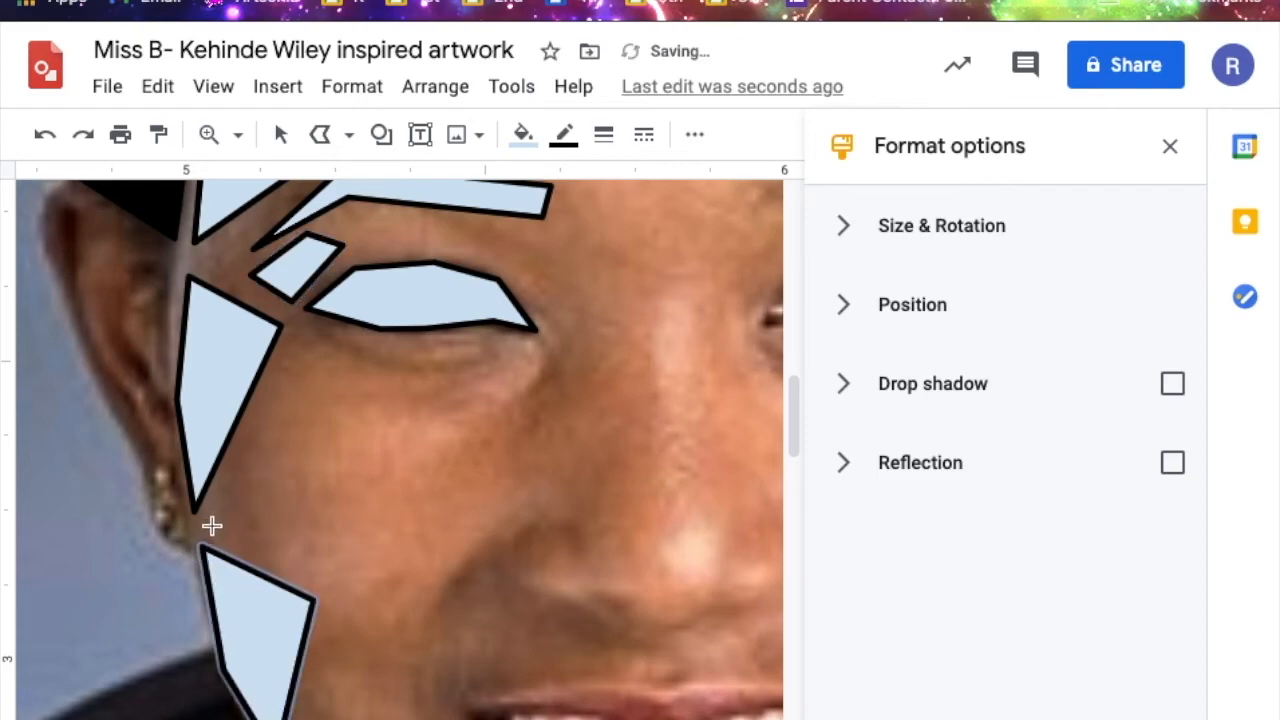
# Draw a closed eight-sided polyline about 0.6 in wide over the left cheek, from below the eye to the side of the nose
pyautogui.click(207, 524)
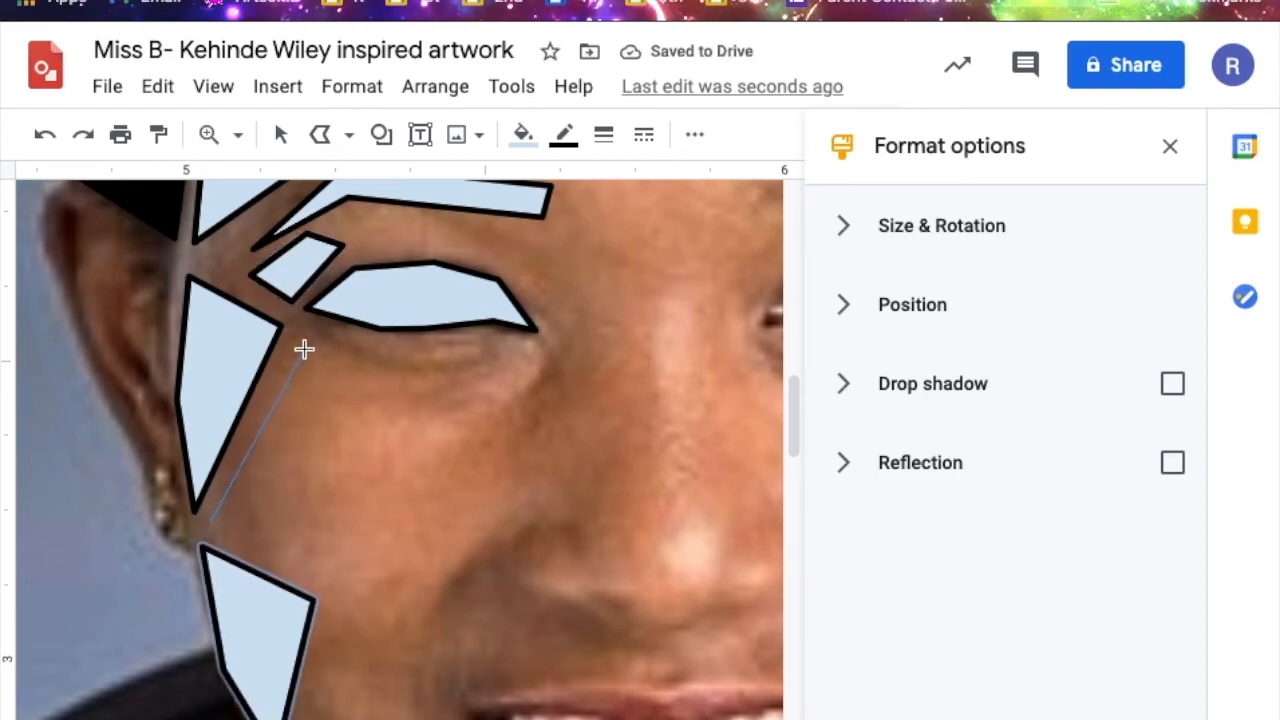
pyautogui.click(304, 348)
pyautogui.click(403, 362)
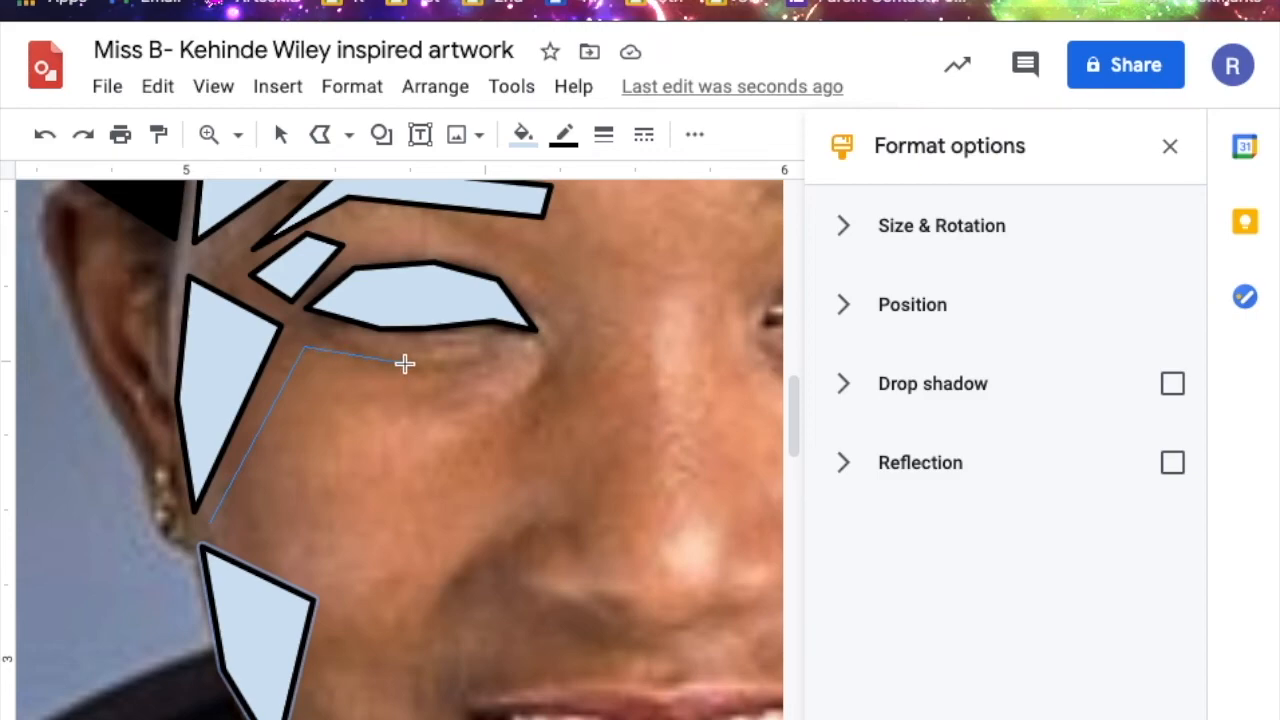
pyautogui.click(510, 345)
pyautogui.click(556, 381)
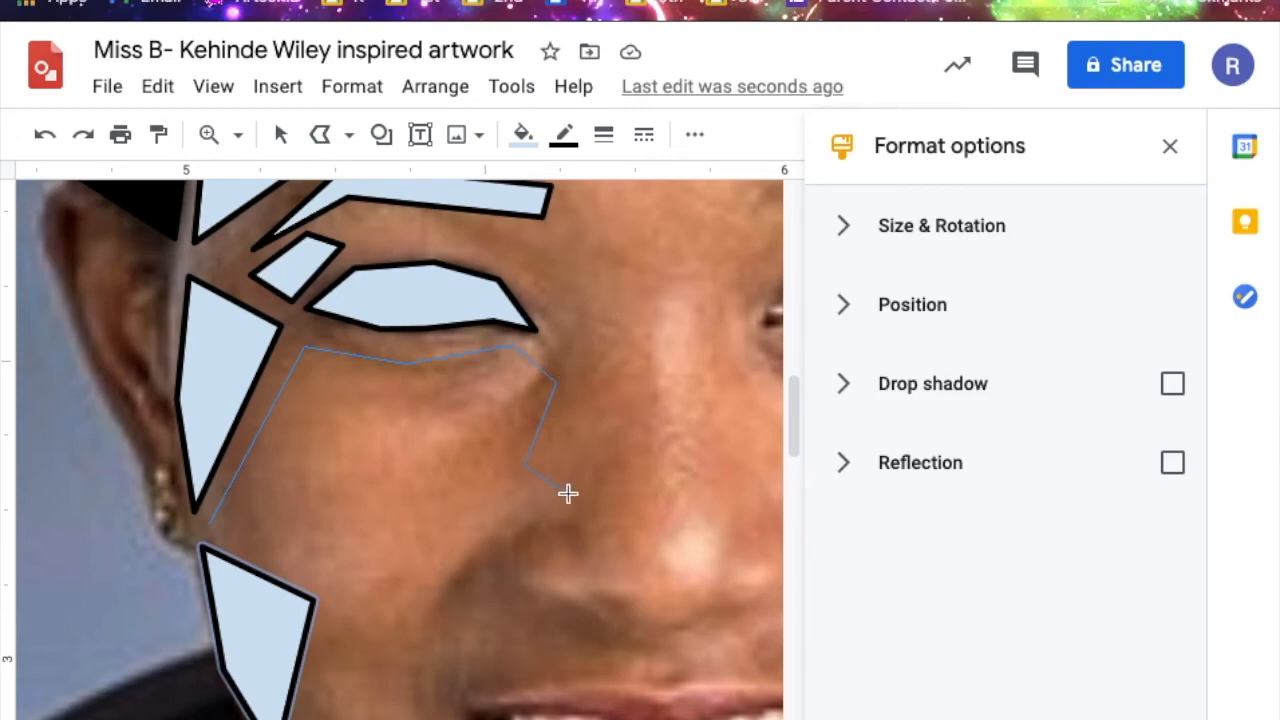
pyautogui.click(558, 527)
pyautogui.click(218, 527)
# Draw a closed five-sided polyline about 0.45 in wide just below the left cheek shape, slanting down towards the upper lip
pyautogui.scroll(-2, 528, 545)
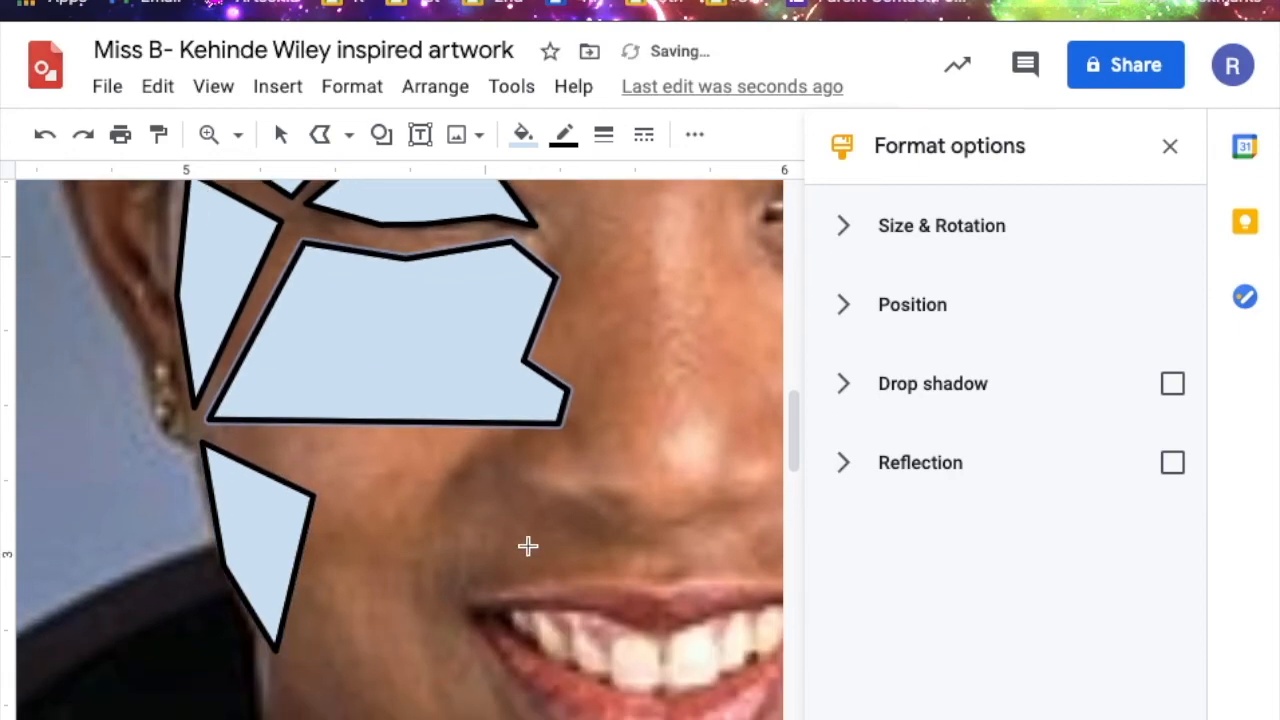
pyautogui.click(500, 449)
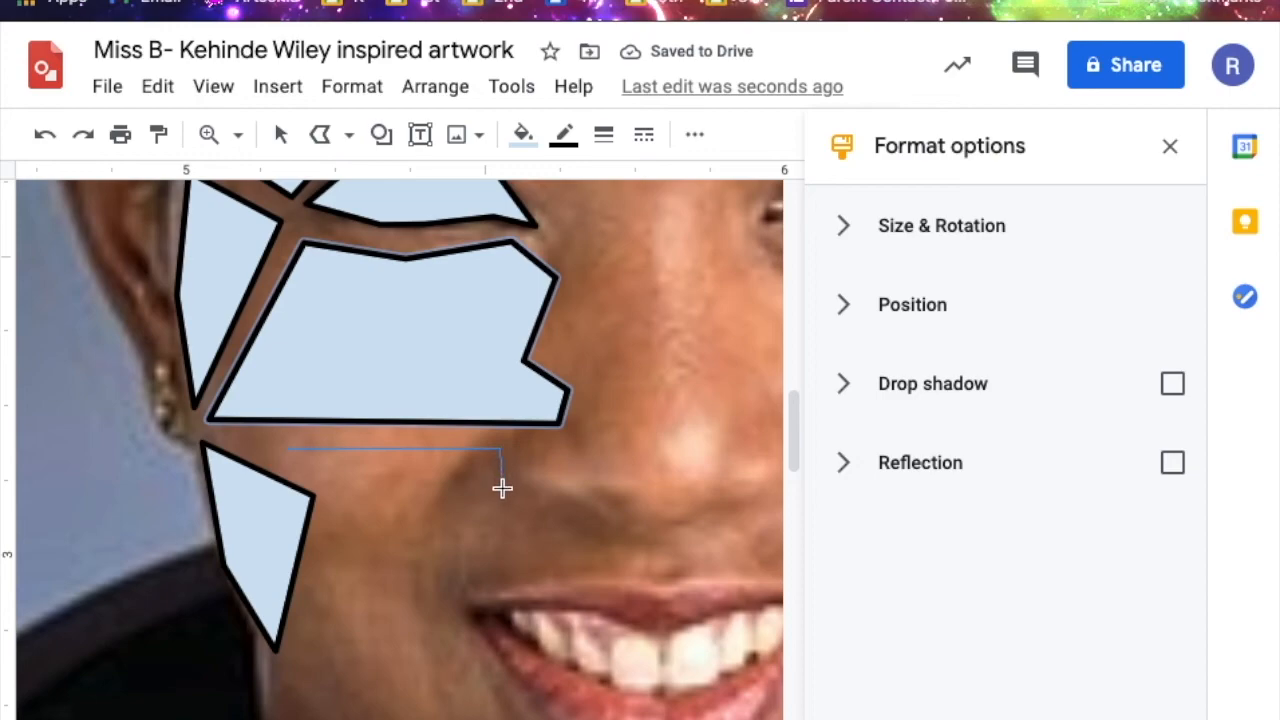
pyautogui.click(557, 519)
pyautogui.click(528, 575)
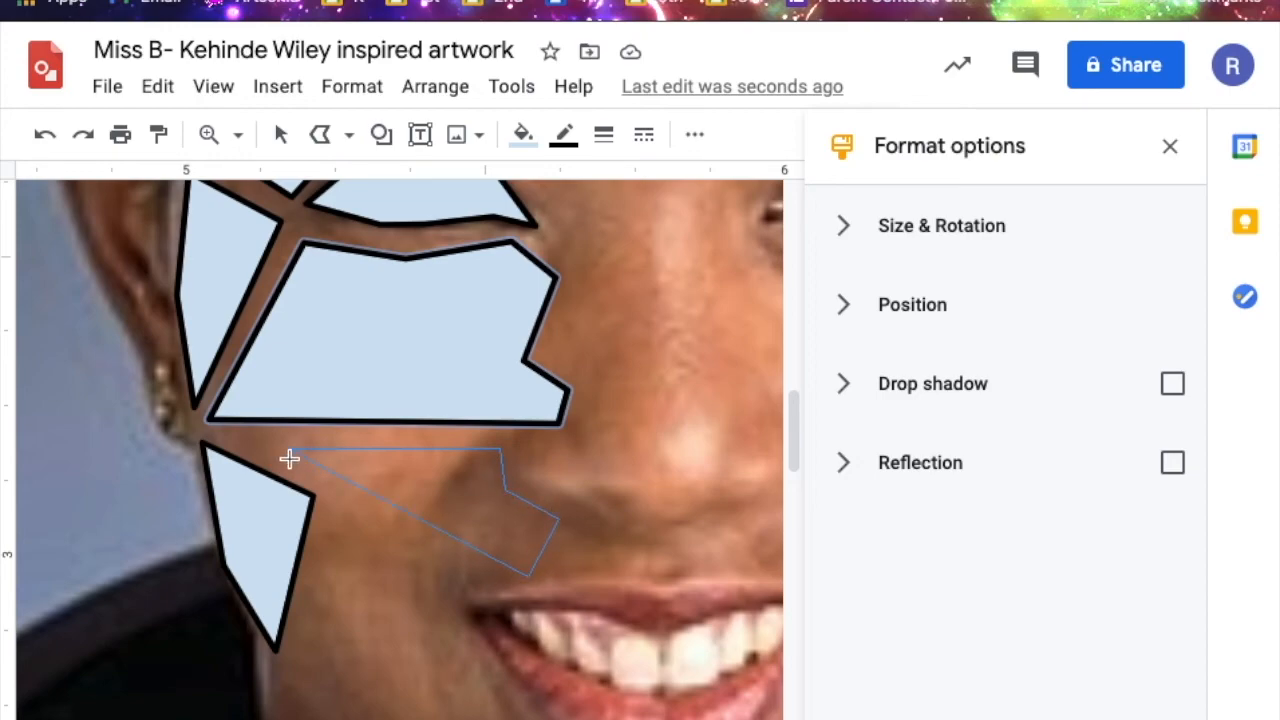
pyautogui.click(289, 458)
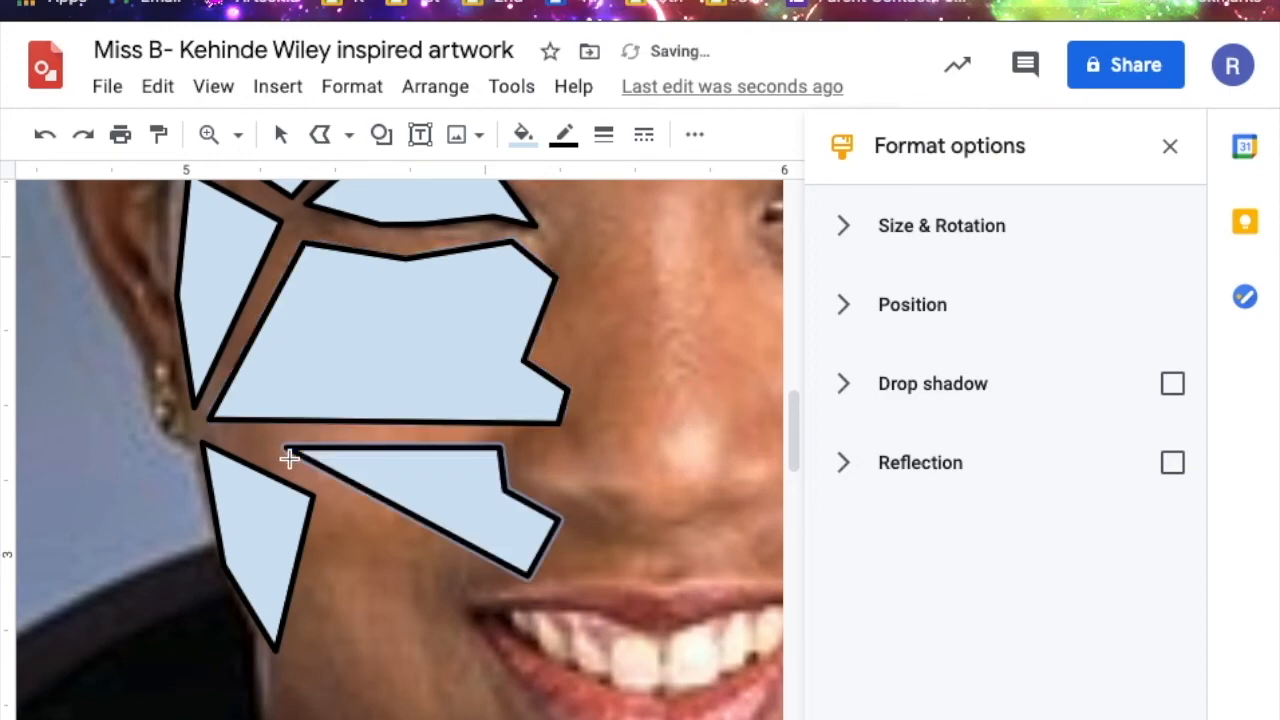
# Draw a closed four-sided polyline about 0.4 in tall on the lower left cheek, between the jaw-edge shape and the mouth corner
pyautogui.click(332, 503)
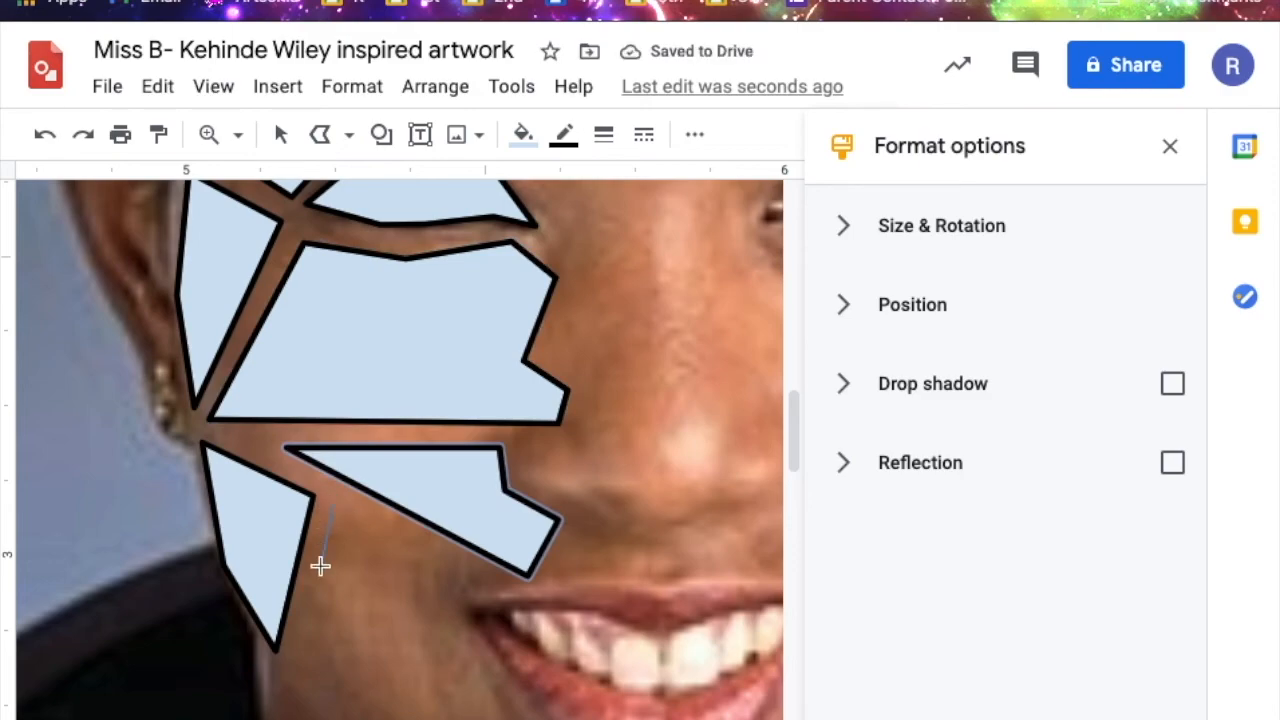
pyautogui.click(297, 684)
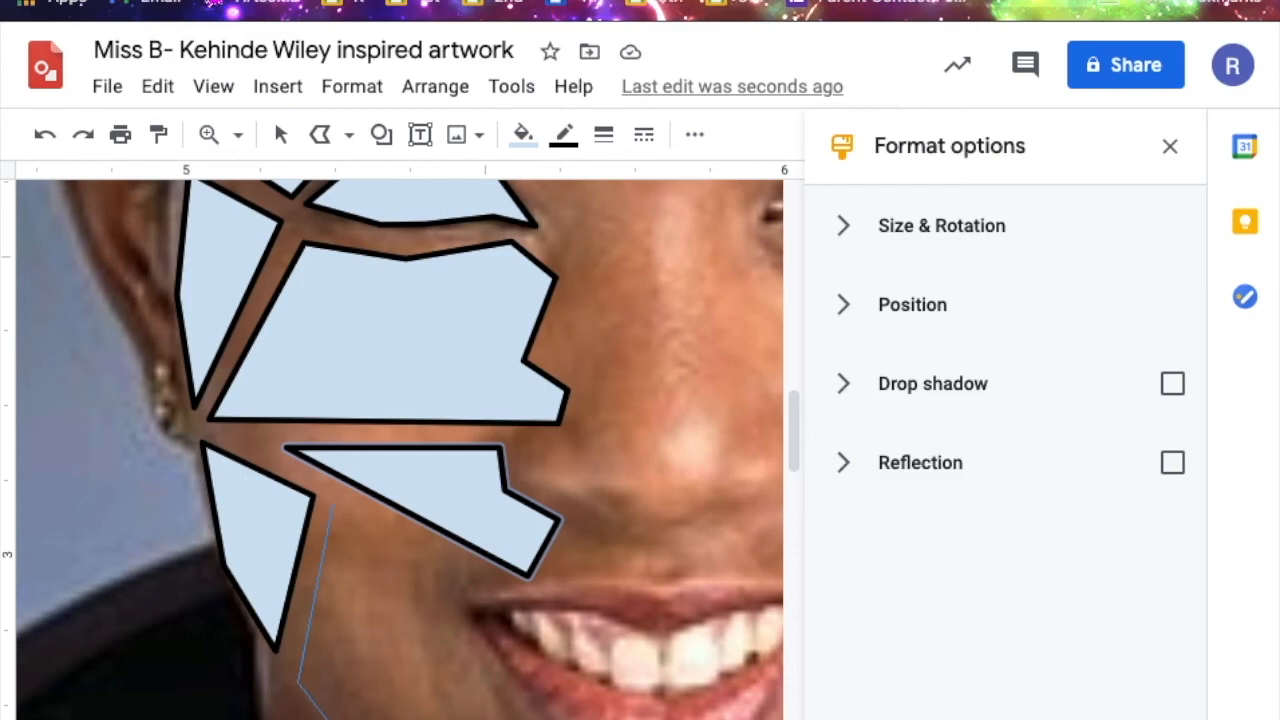
pyautogui.click(456, 615)
pyautogui.click(335, 506)
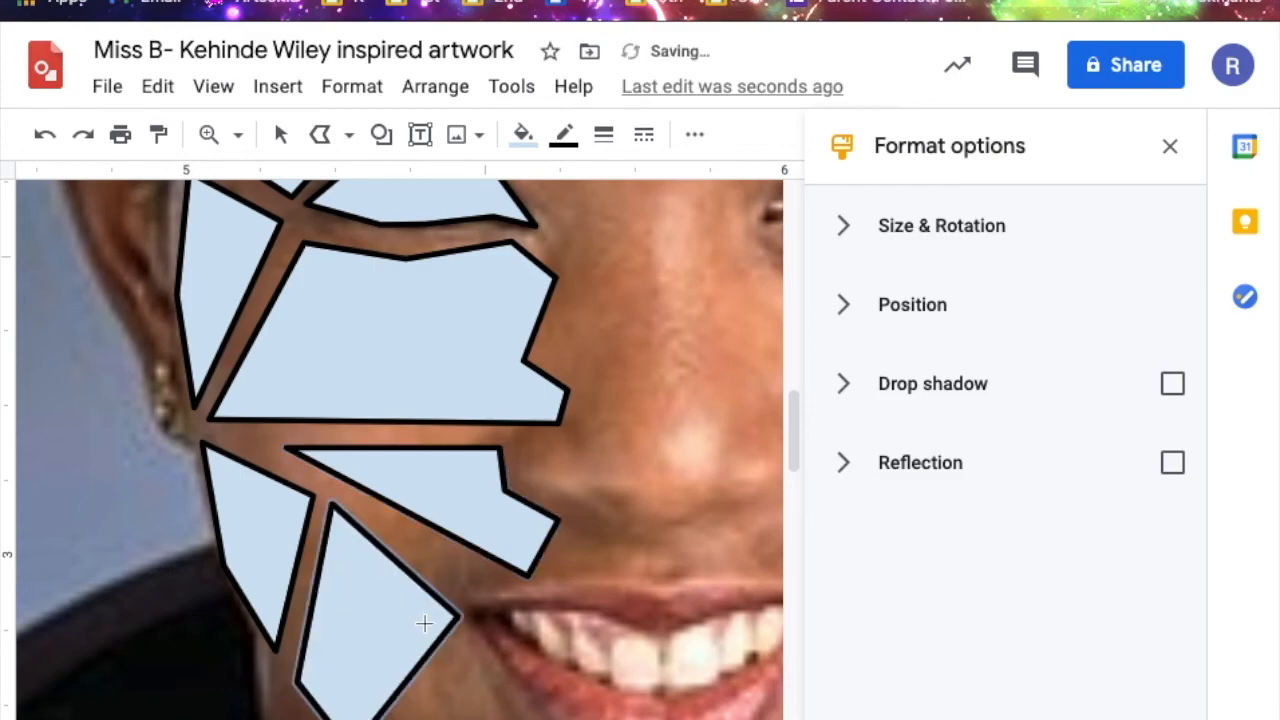
# Draw a closed five-sided polyline about 0.3 in wide along the lower left jawline, below the lower cheek shape
pyautogui.scroll(-3, 424, 623)
pyautogui.click(372, 593)
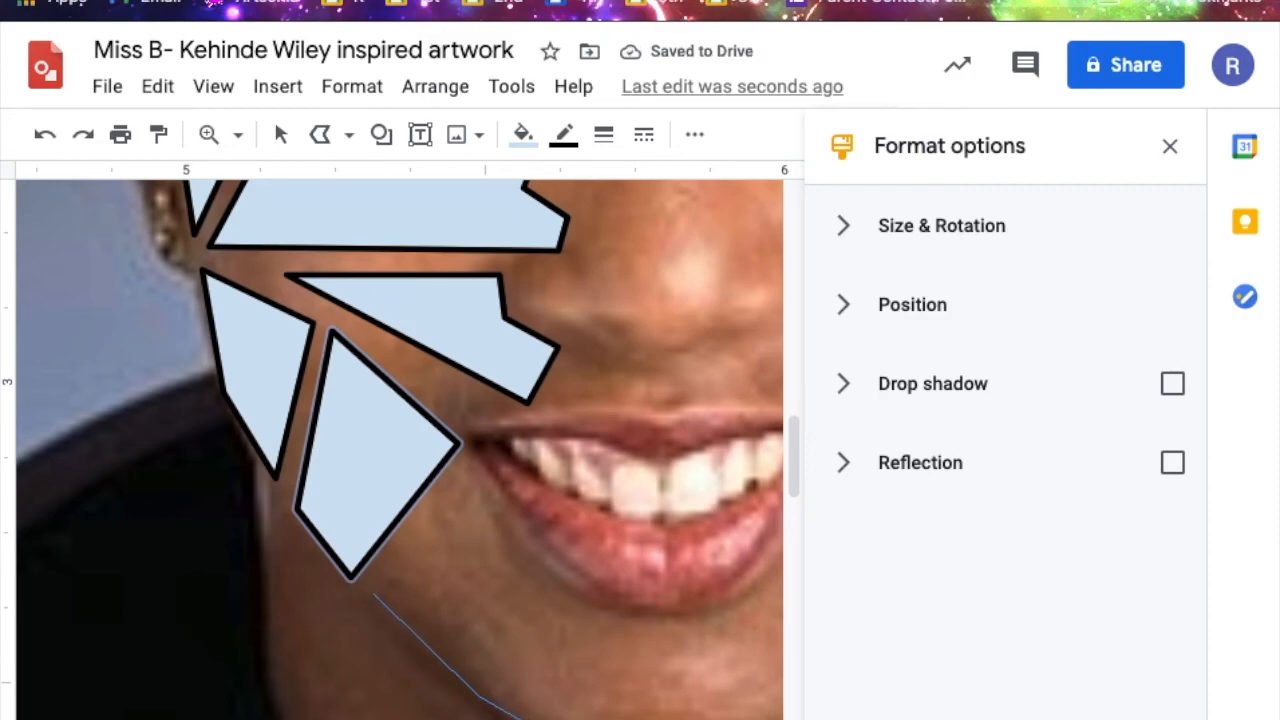
pyautogui.click(546, 653)
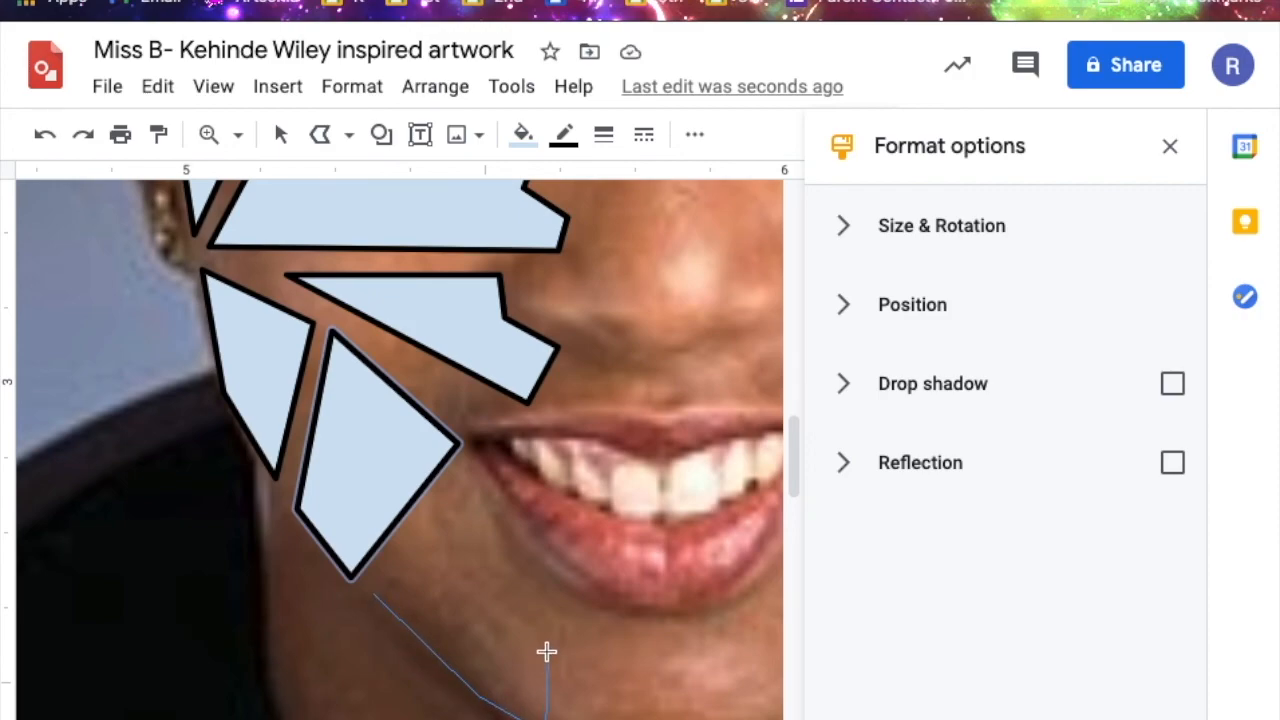
pyautogui.click(403, 551)
pyautogui.click(370, 593)
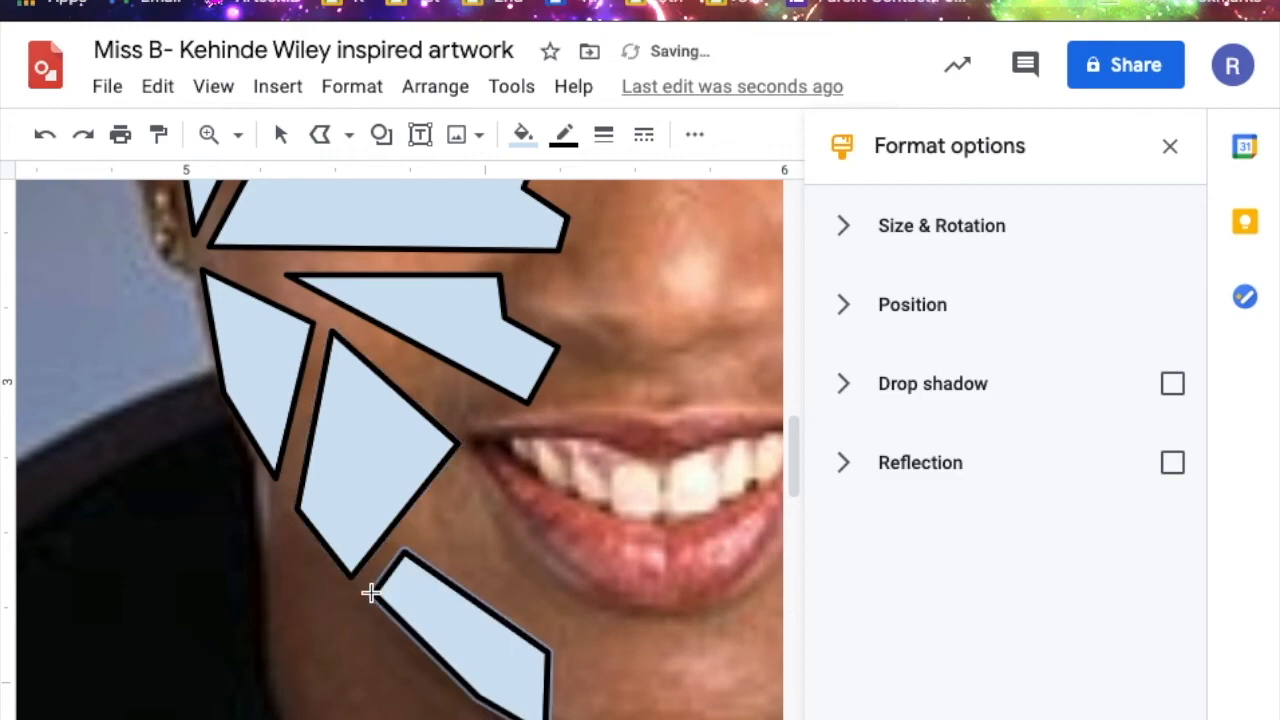
# Draw a closed five-sided polyline about 0.25 in wide between the lower left jawline shape and the lower lip
pyautogui.click(426, 537)
pyautogui.click(469, 474)
pyautogui.click(523, 563)
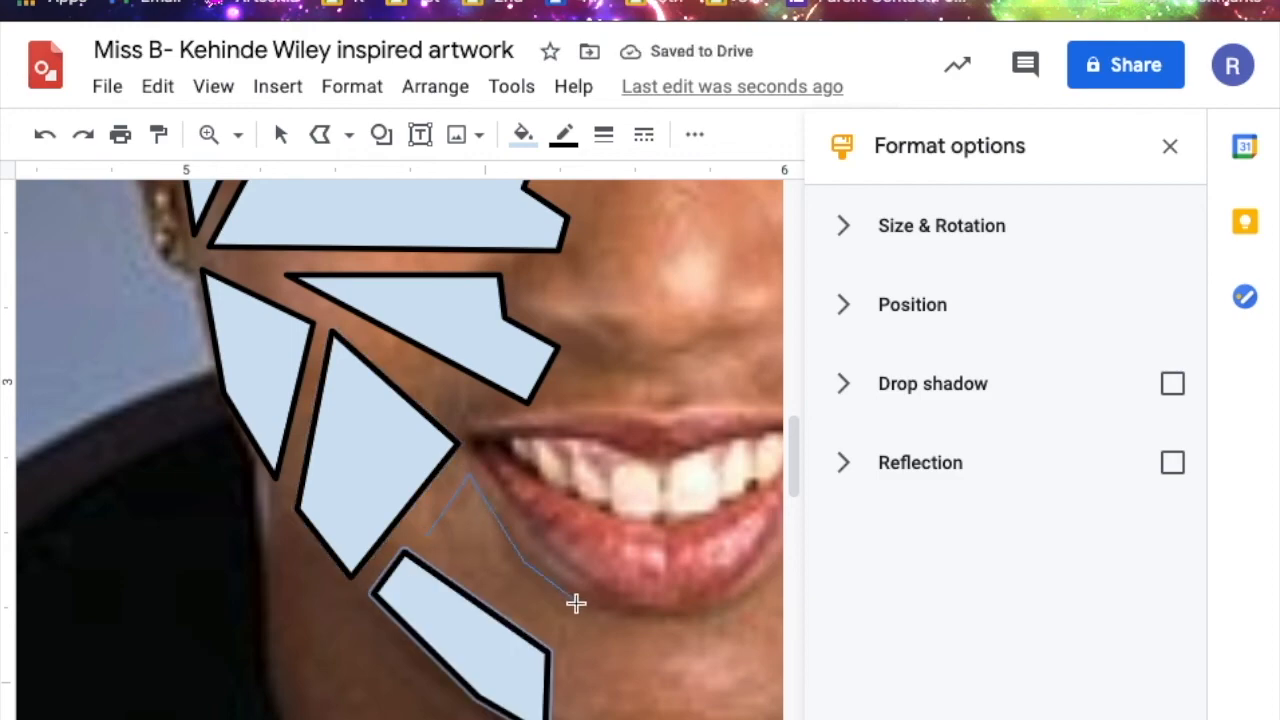
pyautogui.click(576, 606)
pyautogui.click(560, 636)
pyautogui.click(427, 538)
# Draw three closed polylines side by side over the lower lip, with the outer two tapering up to the mouth corners
pyautogui.click(479, 450)
pyautogui.click(558, 558)
pyautogui.click(502, 528)
pyautogui.click(575, 522)
pyautogui.click(580, 588)
pyautogui.click(549, 612)
pyautogui.click(508, 607)
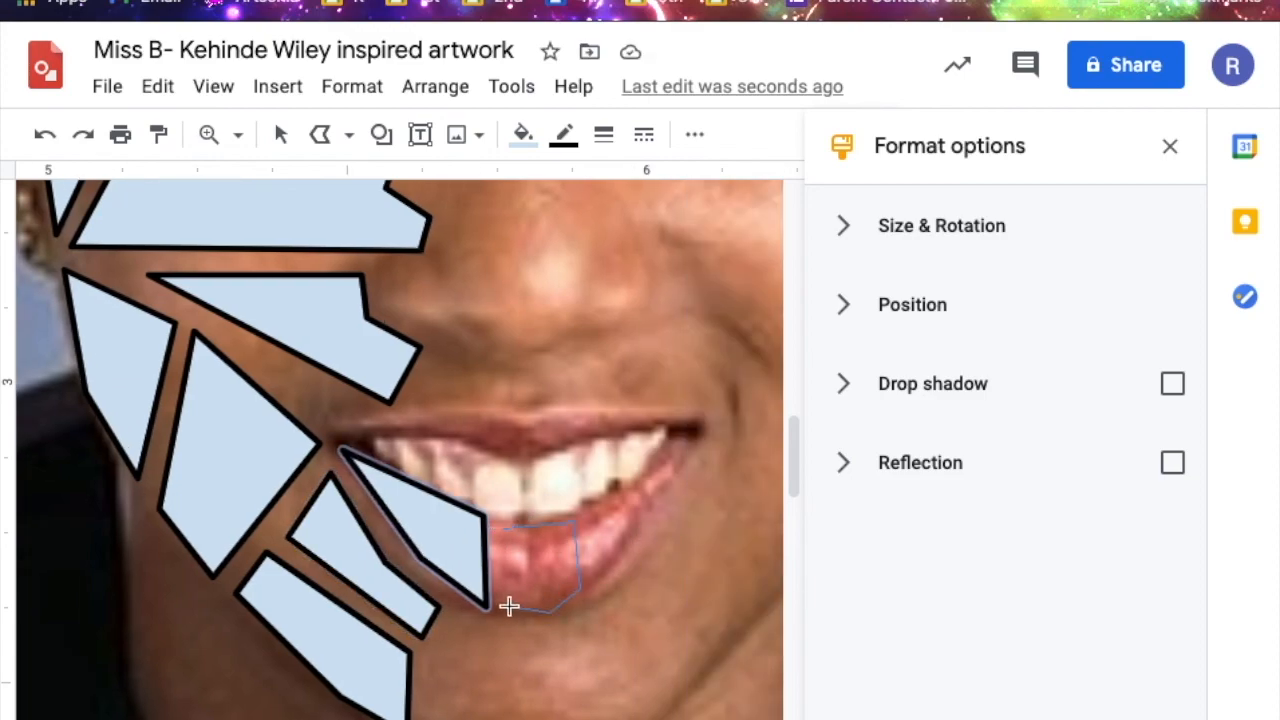
pyautogui.click(503, 528)
pyautogui.click(593, 516)
pyautogui.click(694, 435)
# Draw two closed polylines over the upper lip, one about 0.3 in wide on the left half and one on the right half
pyautogui.click(463, 481)
pyautogui.click(526, 508)
pyautogui.click(526, 467)
pyautogui.click(470, 451)
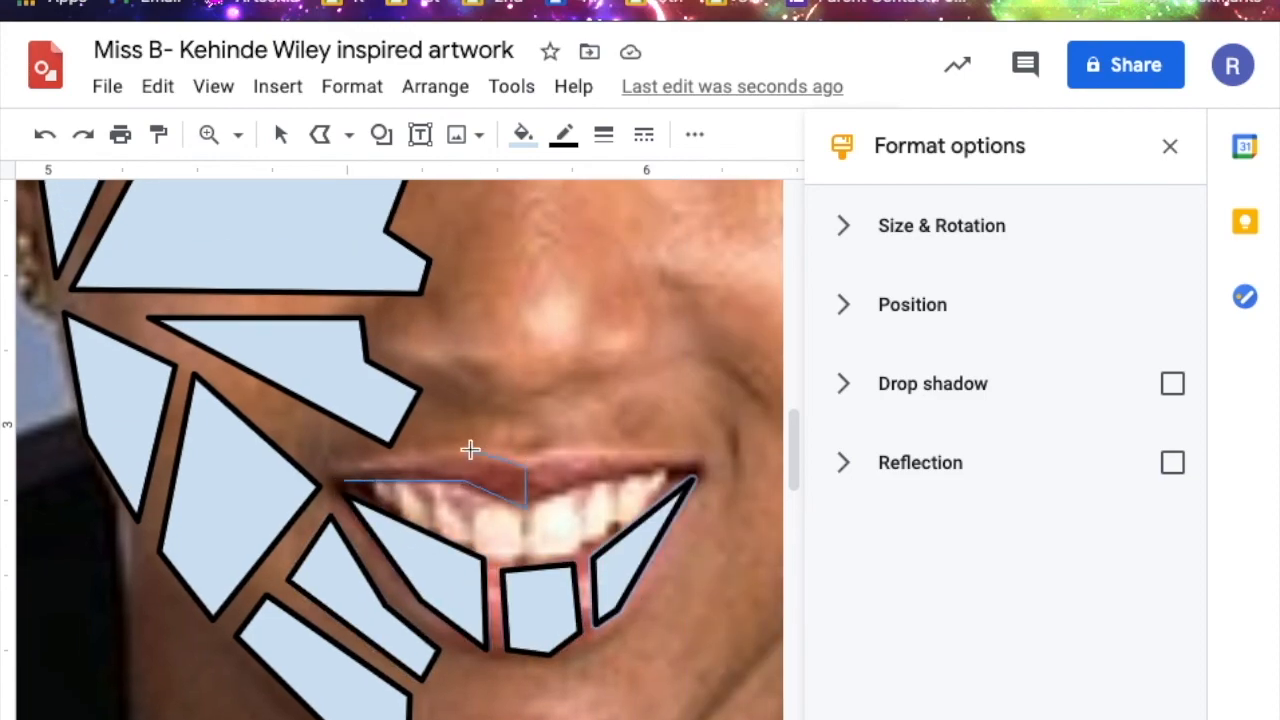
pyautogui.click(345, 481)
pyautogui.click(548, 500)
pyautogui.click(601, 474)
pyautogui.click(694, 466)
# Draw two closed polylines over the teeth, one tapering to each side of the mouth's centre
pyautogui.click(527, 555)
pyautogui.click(527, 517)
pyautogui.click(398, 503)
pyautogui.click(545, 516)
pyautogui.click(545, 554)
pyautogui.click(657, 487)
pyautogui.click(545, 516)
# Draw a closed four-sided polyline about 0.55 in wide on the forehead, just under the hairline and right of centre
pyautogui.scroll(8, 509, 526)
pyautogui.click(603, 463)
pyautogui.click(566, 583)
pyautogui.click(287, 391)
# Draw a closed triangular polyline about 0.6 in tall on the central forehead, pointing to the right
pyautogui.click(287, 437)
pyautogui.click(310, 719)
pyautogui.click(544, 652)
pyautogui.click(288, 437)
# Draw a narrow closed five-sided polyline about 0.35 in tall along the left side of the nose bridge
pyautogui.scroll(-4, 351, 483)
pyautogui.click(289, 660)
pyautogui.click(324, 676)
pyautogui.click(354, 465)
pyautogui.click(313, 472)
# Draw a long closed polyline about 0.75 in tall down the right side of the nose, starting beside the right eyebrow
pyautogui.click(388, 441)
pyautogui.click(475, 351)
pyautogui.click(484, 423)
pyautogui.click(451, 566)
# Draw a closed many-sided polyline about 0.3 in wide over the nose tip and left nostril, narrowing up the bridge
pyautogui.click(437, 632)
pyautogui.click(401, 672)
pyautogui.click(322, 646)
pyautogui.click(255, 614)
pyautogui.click(256, 583)
pyautogui.click(298, 577)
pyautogui.click(313, 531)
pyautogui.click(355, 531)
# Draw a closed four-sided polyline about 0.3 in wide above the right half of the upper lip
pyautogui.click(572, 469)
pyautogui.click(572, 354)
pyautogui.click(469, 405)
pyautogui.click(413, 453)
# Draw a closed five-sided polyline about 0.35 in wide over the right eye
pyautogui.hscroll(2, 574, 431)
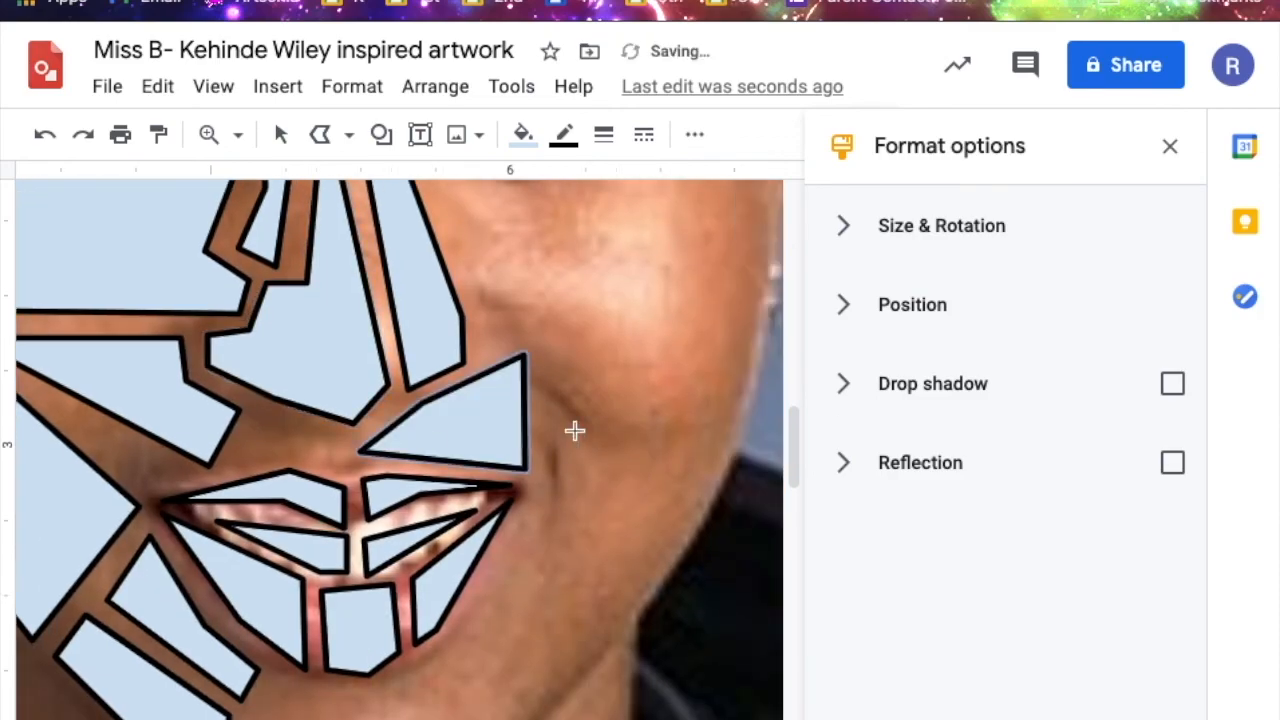
pyautogui.scroll(3, 574, 431)
pyautogui.click(287, 353)
pyautogui.click(355, 350)
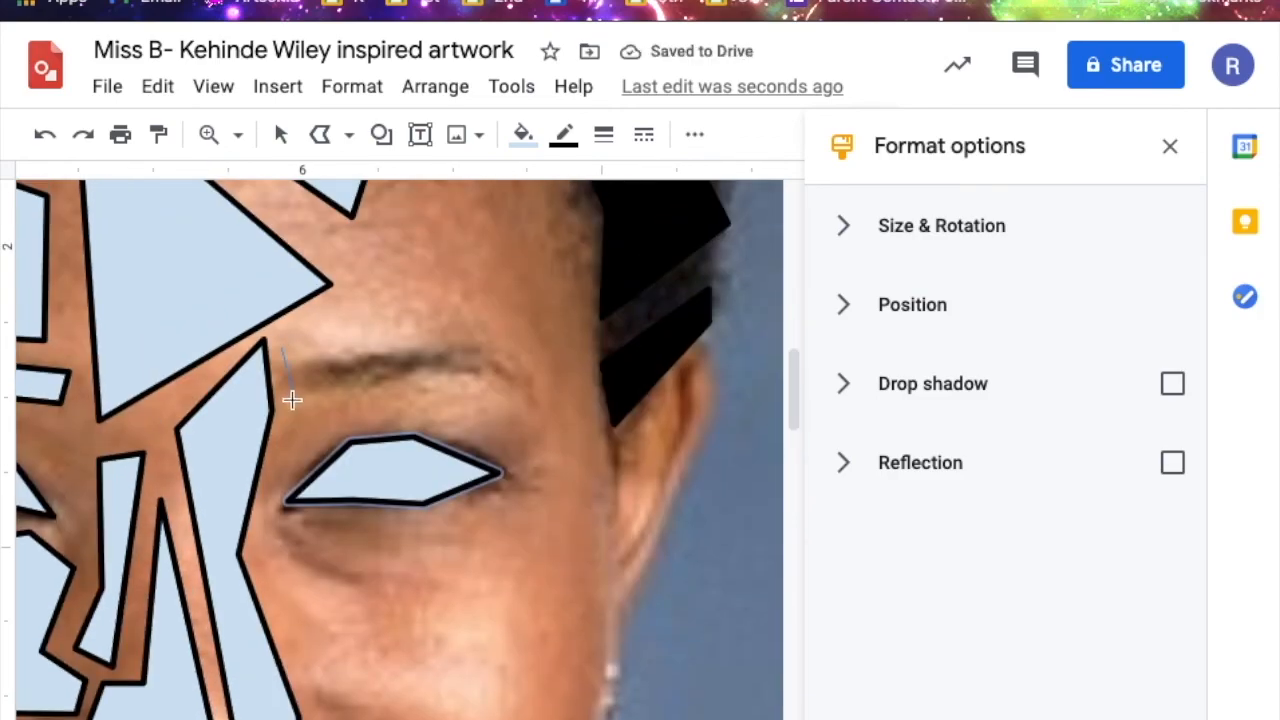
# Draw a closed five-sided polyline about 0.4 in wide over the right eyebrow
pyautogui.click(290, 398)
pyautogui.click(460, 372)
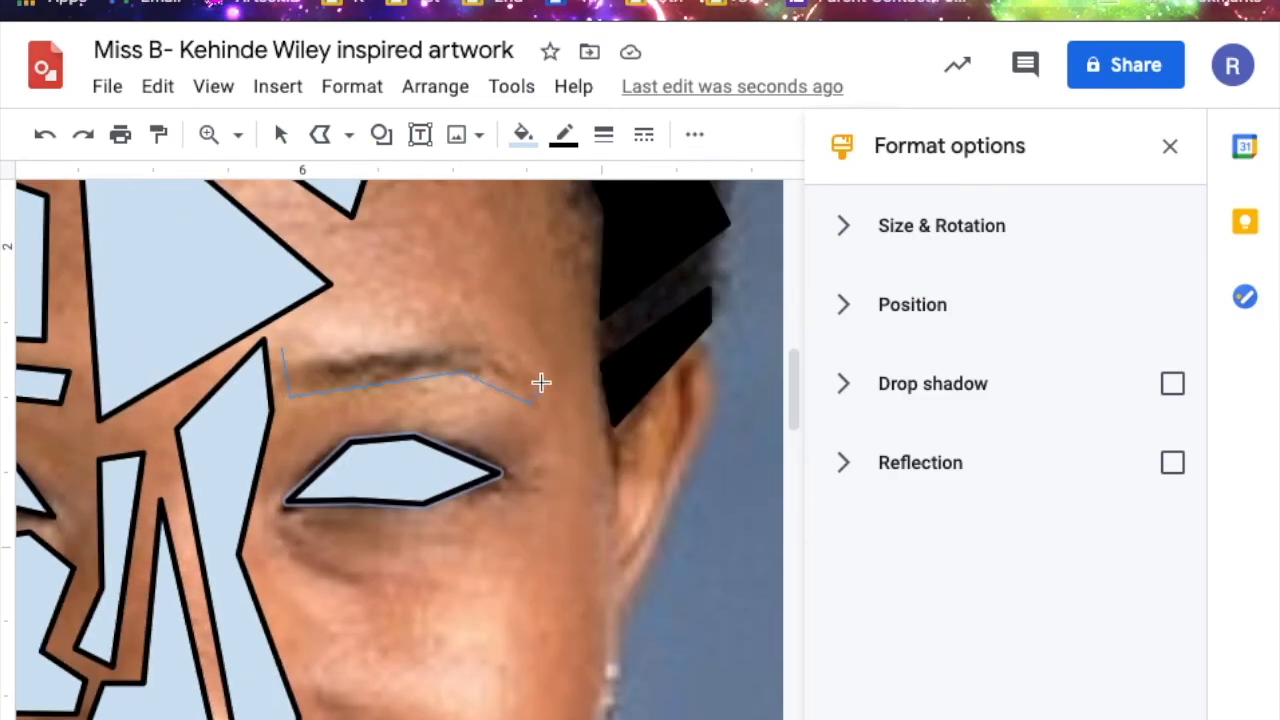
pyautogui.click(532, 403)
pyautogui.click(472, 350)
pyautogui.click(283, 349)
# Draw two closed four-sided polylines on the right forehead, one about 0.45 in tall along the temple and one about 0.35 in wide above the eyebrow
pyautogui.scroll(2, 300, 345)
pyautogui.click(423, 288)
pyautogui.click(553, 343)
pyautogui.click(350, 510)
pyautogui.click(306, 528)
pyautogui.click(520, 520)
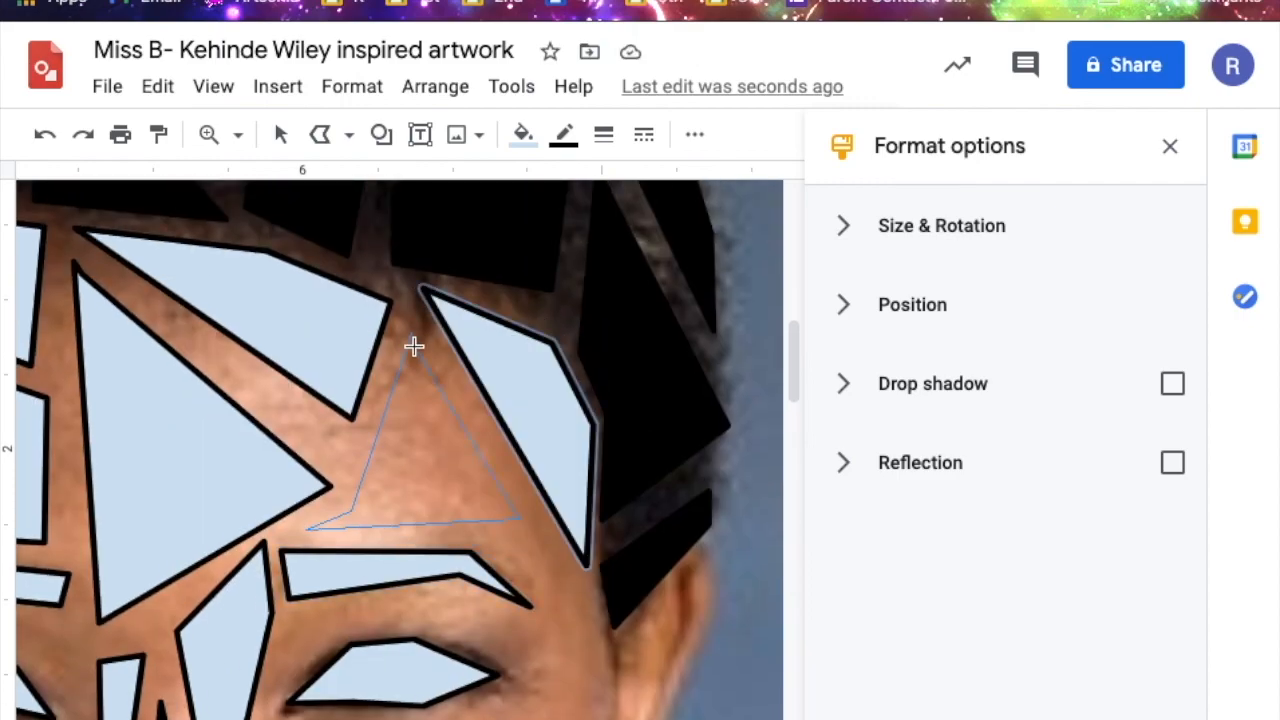
pyautogui.click(412, 334)
# Draw a closed four-sided polyline about 0.5 in tall along the face's right edge, beside the eye and ear
pyautogui.scroll(-3, 412, 340)
pyautogui.click(542, 304)
pyautogui.click(602, 348)
pyautogui.click(606, 618)
# Draw a closed four-sided polyline about 0.35 in wide directly under the right eye
pyautogui.click(287, 476)
pyautogui.click(427, 504)
pyautogui.click(503, 448)
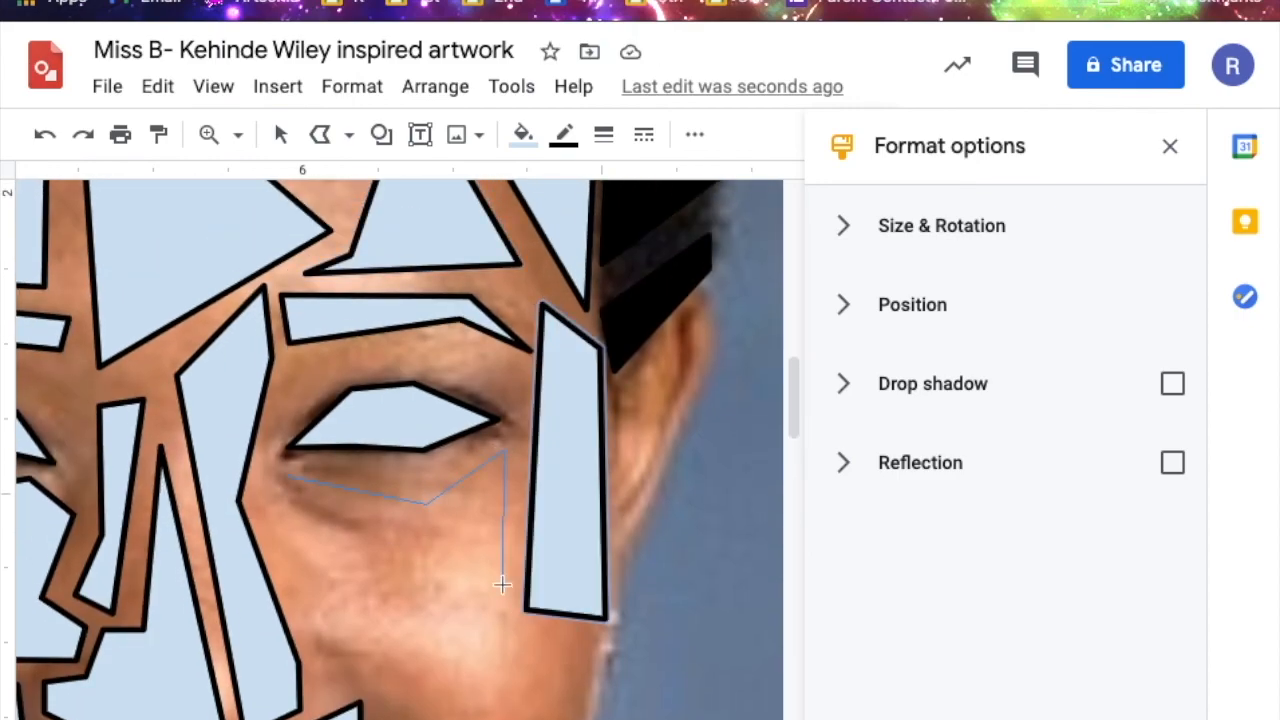
pyautogui.click(503, 603)
pyautogui.click(286, 475)
# Draw a closed many-sided polyline about 0.35 in wide over the right cheek, beside the nose
pyautogui.scroll(-3, 285, 472)
pyautogui.click(267, 291)
pyautogui.click(277, 273)
pyautogui.click(328, 472)
pyautogui.click(267, 291)
# Draw a closed four-sided polyline about 0.4 in tall along the right jaw edge, below the ear
pyautogui.scroll(-2, 270, 290)
pyautogui.click(522, 279)
pyautogui.click(605, 293)
pyautogui.click(558, 462)
pyautogui.click(513, 531)
pyautogui.click(522, 279)
# Draw a closed four-sided polyline about 0.4 in tall on the lower right jaw, beside the lower lip
pyautogui.scroll(-2, 397, 522)
pyautogui.click(531, 328)
pyautogui.click(443, 487)
pyautogui.click(500, 565)
pyautogui.click(569, 479)
pyautogui.click(531, 328)
# Draw two closed polylines side by side over the chin, each about 0.25 in wide, filling the gap below the lower lip
pyautogui.scroll(-2, 389, 506)
pyautogui.click(269, 332)
pyautogui.click(425, 461)
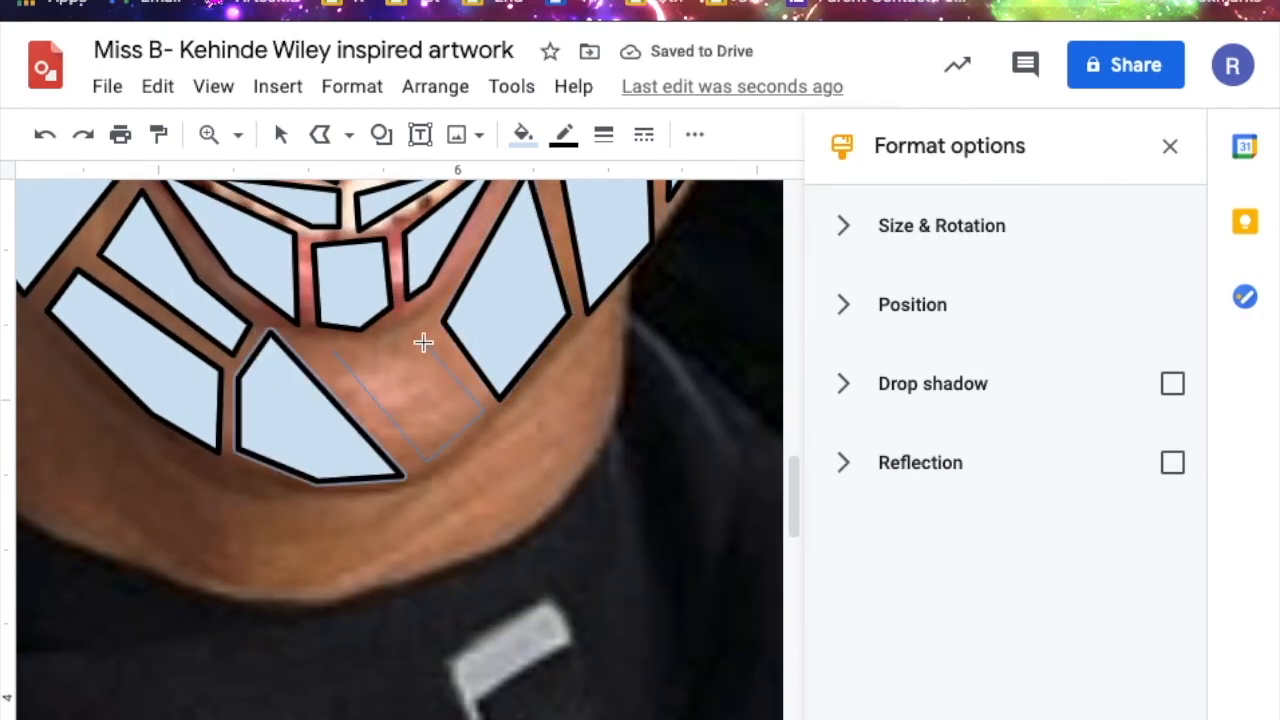
pyautogui.click(423, 343)
pyautogui.click(332, 345)
pyautogui.click(425, 461)
# Select all the facial skin shapes together, leaving out eyes, eyebrows, lips and teeth, and fill them with dark brown
pyautogui.scroll(5, 423, 440)
pyautogui.click(238, 135)
pyautogui.click(272, 182)
pyautogui.click(208, 135)
pyautogui.click(460, 422)
pyautogui.click(460, 422)
pyautogui.click(281, 135)
pyautogui.click(296, 305)
pyautogui.keyDown('shift'); pyautogui.click(418, 196); pyautogui.keyUp('shift')
pyautogui.keyDown('shift'); pyautogui.click(390, 280); pyautogui.keyUp('shift')
pyautogui.keyDown('shift'); pyautogui.click(560, 225); pyautogui.keyUp('shift')
pyautogui.keyDown('shift'); pyautogui.click(620, 308); pyautogui.keyUp('shift')
pyautogui.keyDown('shift'); pyautogui.click(637, 622); pyautogui.keyUp('shift')
pyautogui.keyDown('shift'); pyautogui.click(590, 688); pyautogui.keyUp('shift')
pyautogui.keyDown('shift'); pyautogui.click(488, 540); pyautogui.keyUp('shift')
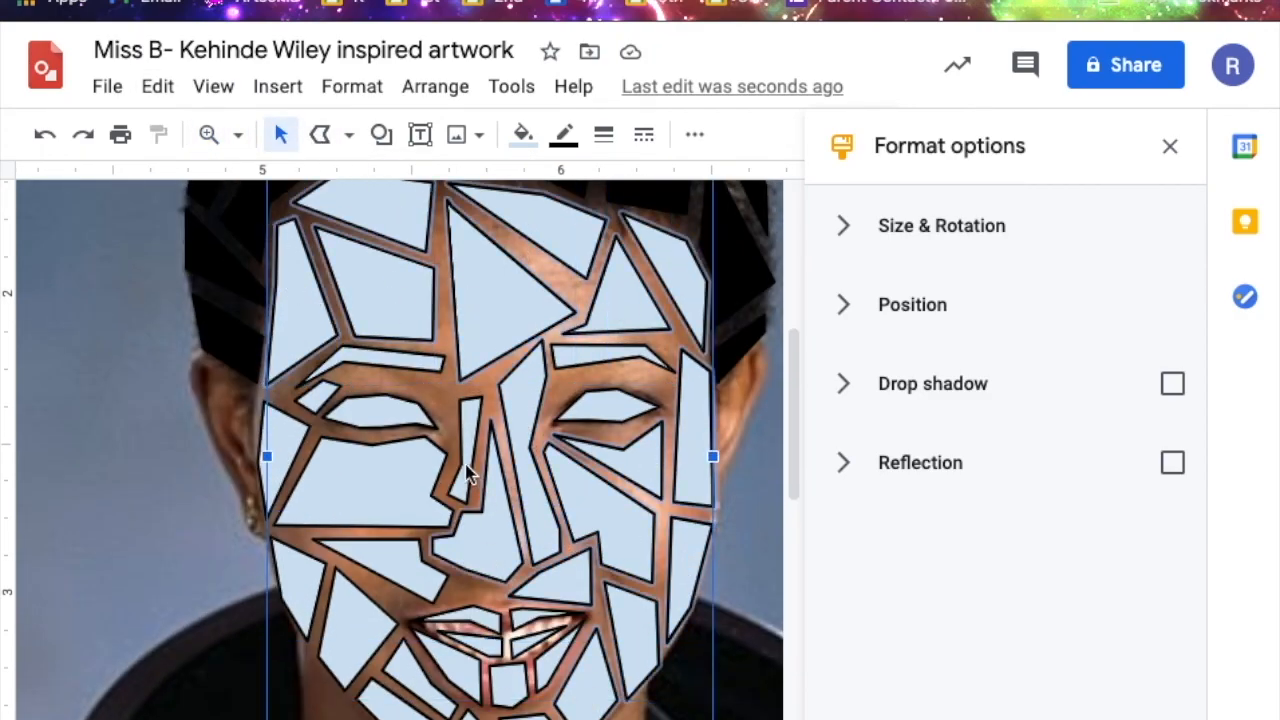
pyautogui.keyDown('shift'); pyautogui.click(466, 471); pyautogui.keyUp('shift')
pyautogui.keyDown('shift'); pyautogui.click(372, 480); pyautogui.keyUp('shift')
pyautogui.keyDown('shift'); pyautogui.click(284, 455); pyautogui.keyUp('shift')
pyautogui.keyDown('shift'); pyautogui.click(423, 668); pyautogui.keyUp('shift')
pyautogui.click(523, 136)
pyautogui.click(592, 490)
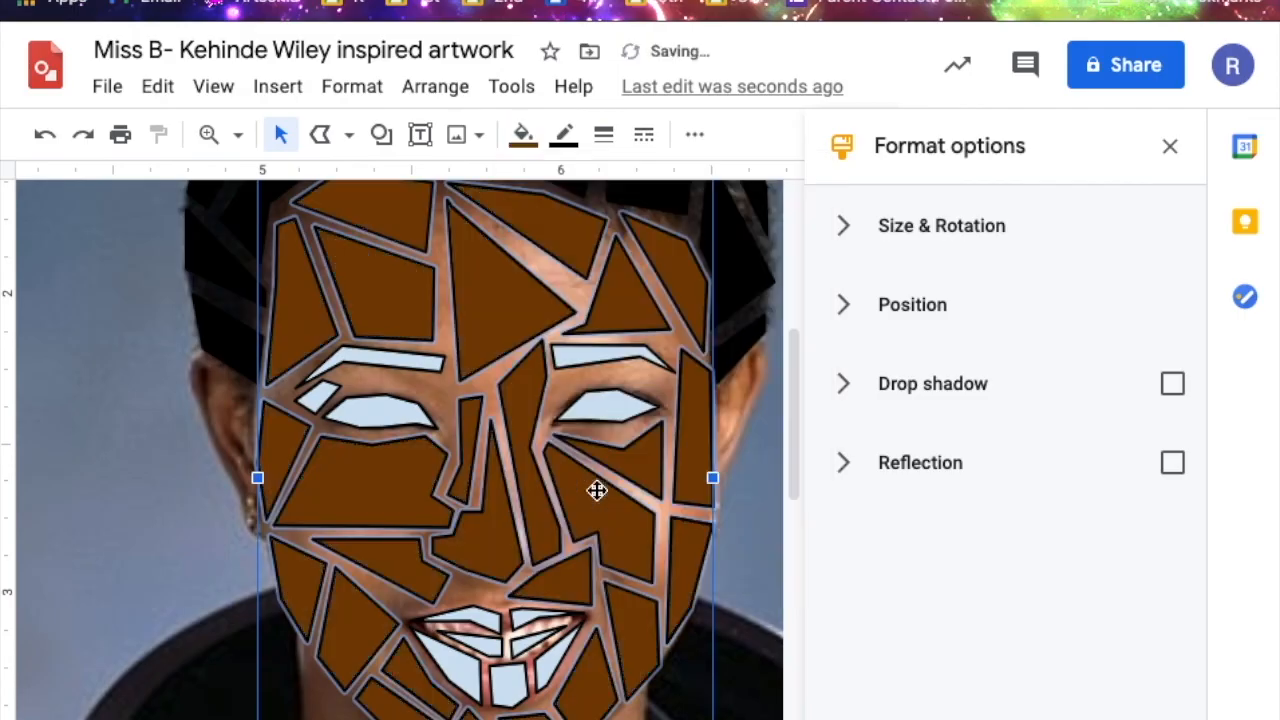
# Change the selected skin shapes' fill to a custom lighter brown and make their borders transparent
pyautogui.click(523, 136)
pyautogui.click(534, 555)
pyautogui.moveTo(763, 371); pyautogui.dragTo(688, 330)
pyautogui.click(742, 684)
pyautogui.click(563, 135)
pyautogui.click(574, 506)
# Give the small shape between the left eyebrow and eye the same custom brown fill and a transparent border
pyautogui.click(318, 397)
pyautogui.click(523, 135)
pyautogui.click(534, 555)
pyautogui.click(563, 135)
pyautogui.click(576, 505)
# Fill both eyebrow shapes with black and select the left eye shape
pyautogui.click(523, 135)
pyautogui.click(534, 275)
pyautogui.click(380, 411)
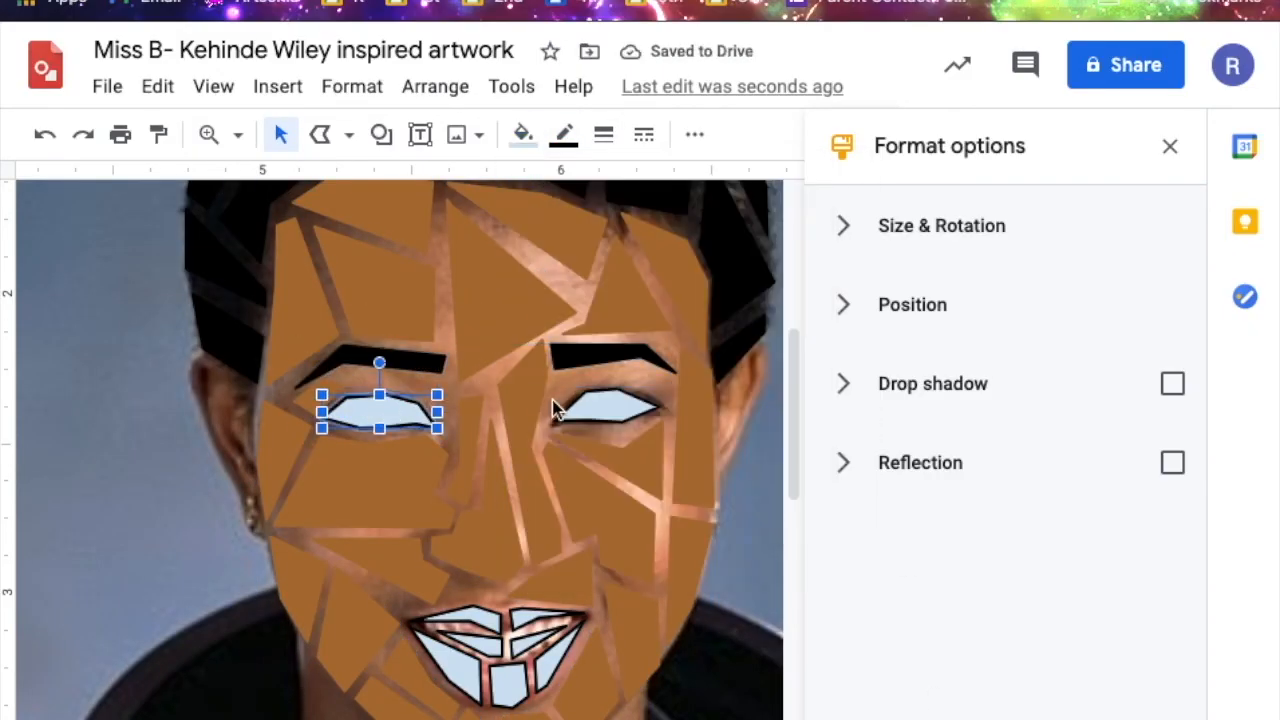
# Add the other eye and the teeth shapes to the selection, fill them with white and make their borders transparent
pyautogui.keyDown('shift'); pyautogui.click(596, 408); pyautogui.keyUp('shift')
pyautogui.keyDown('shift'); pyautogui.click(485, 644); pyautogui.keyUp('shift')
pyautogui.click(523, 135)
pyautogui.click(799, 275)
pyautogui.click(563, 135)
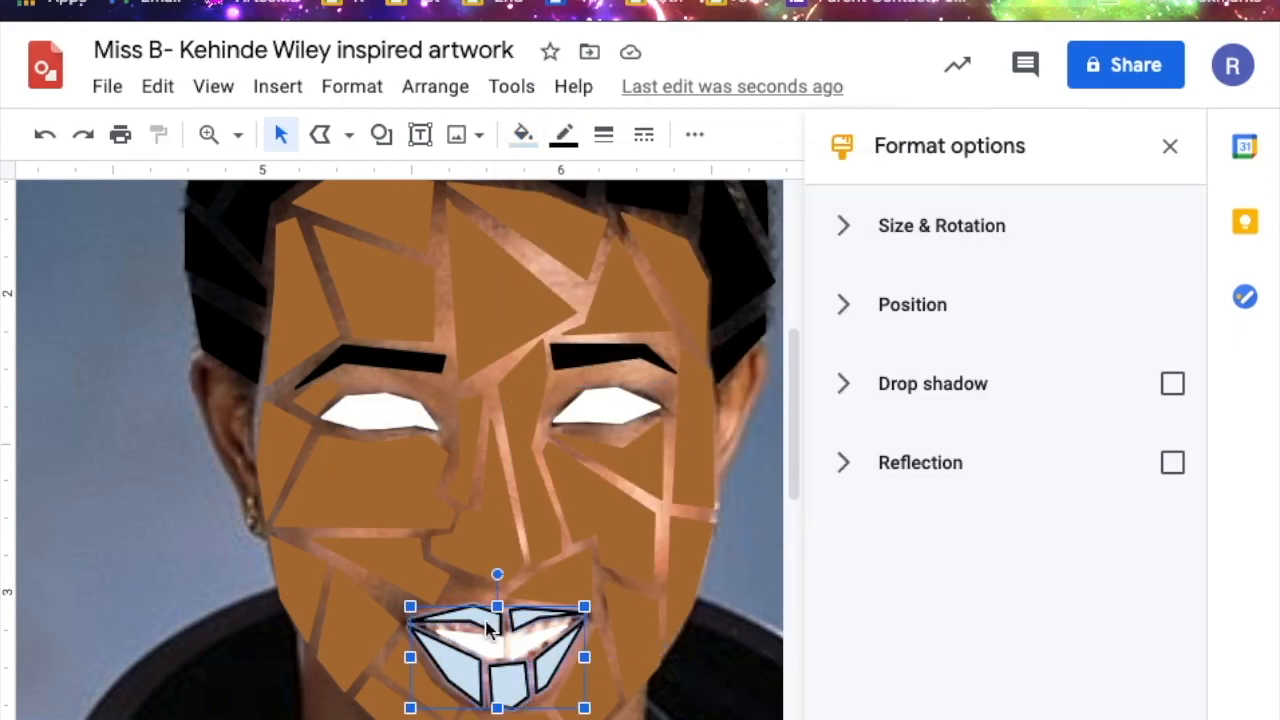
# Fill the selected lip shapes with a custom reddish brown
pyautogui.click(523, 135)
pyautogui.click(534, 555)
pyautogui.click(523, 135)
pyautogui.click(564, 555)
pyautogui.moveTo(539, 524); pyautogui.dragTo(531, 526)
# Select the astronaut portrait photo and raise its transparency to the maximum so only the mosaic shapes show on the orange canvas
pyautogui.click(723, 668)
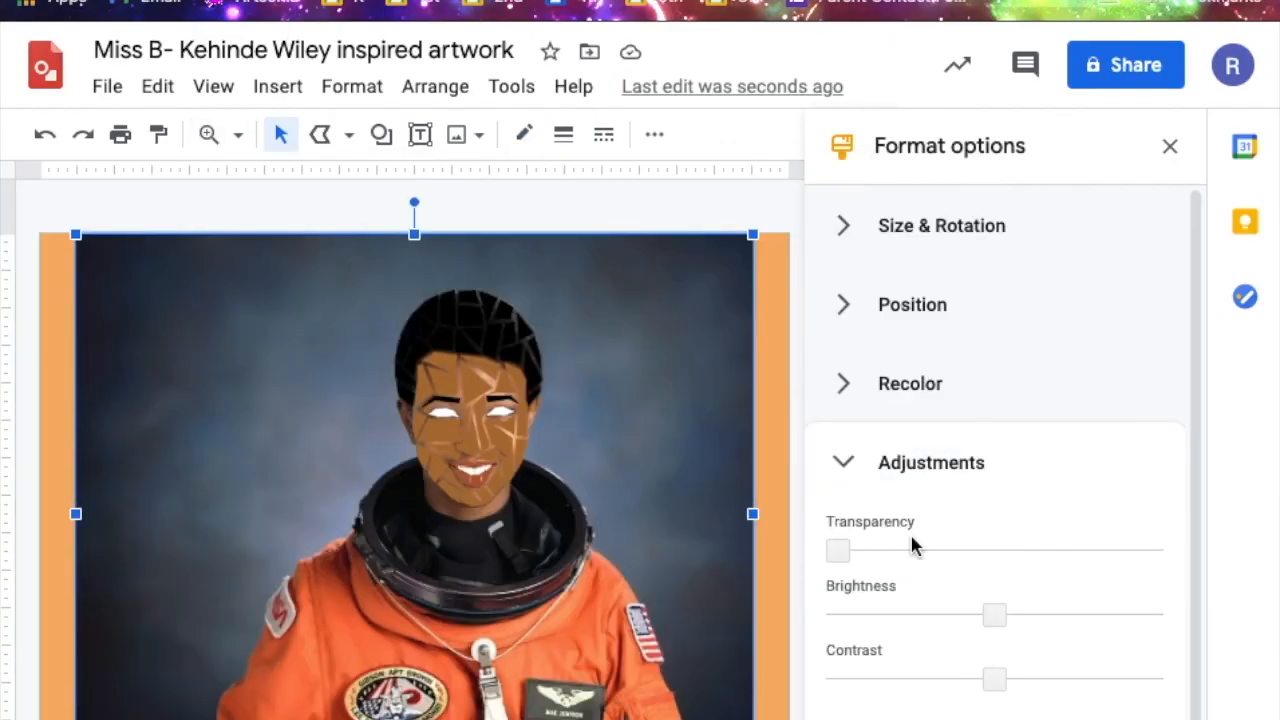
pyautogui.moveTo(838, 550); pyautogui.dragTo(1206, 630)
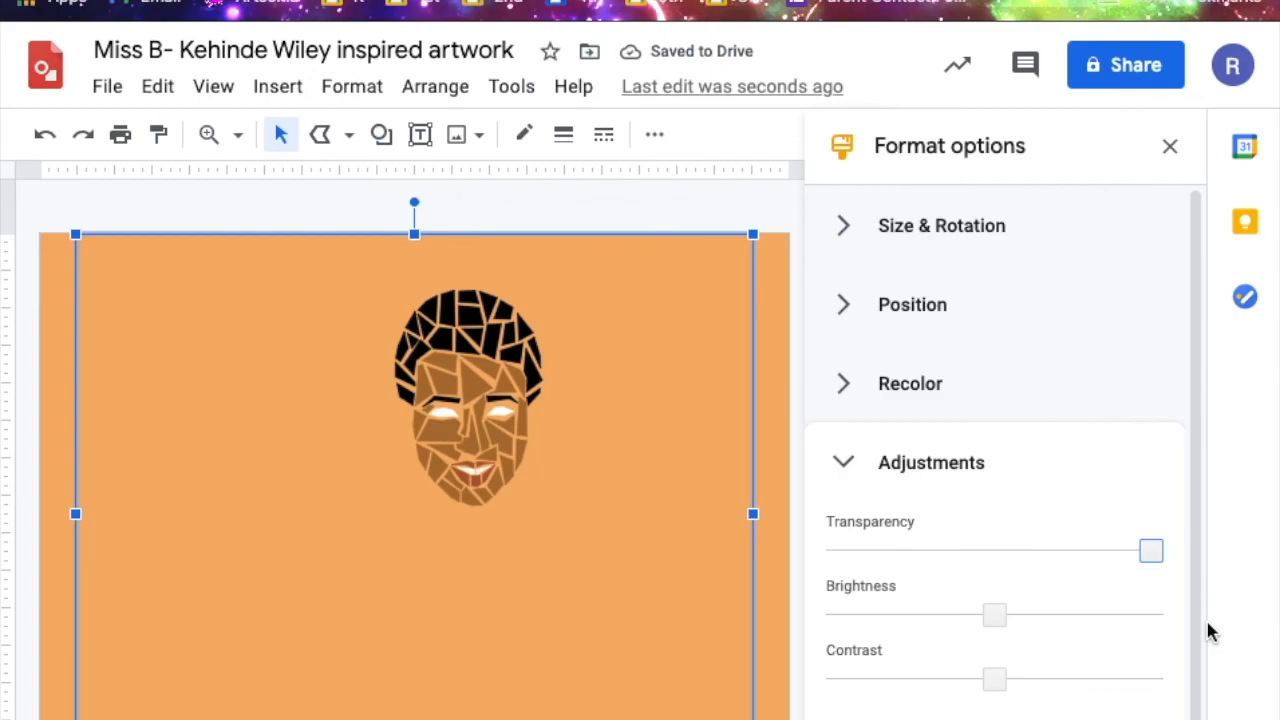